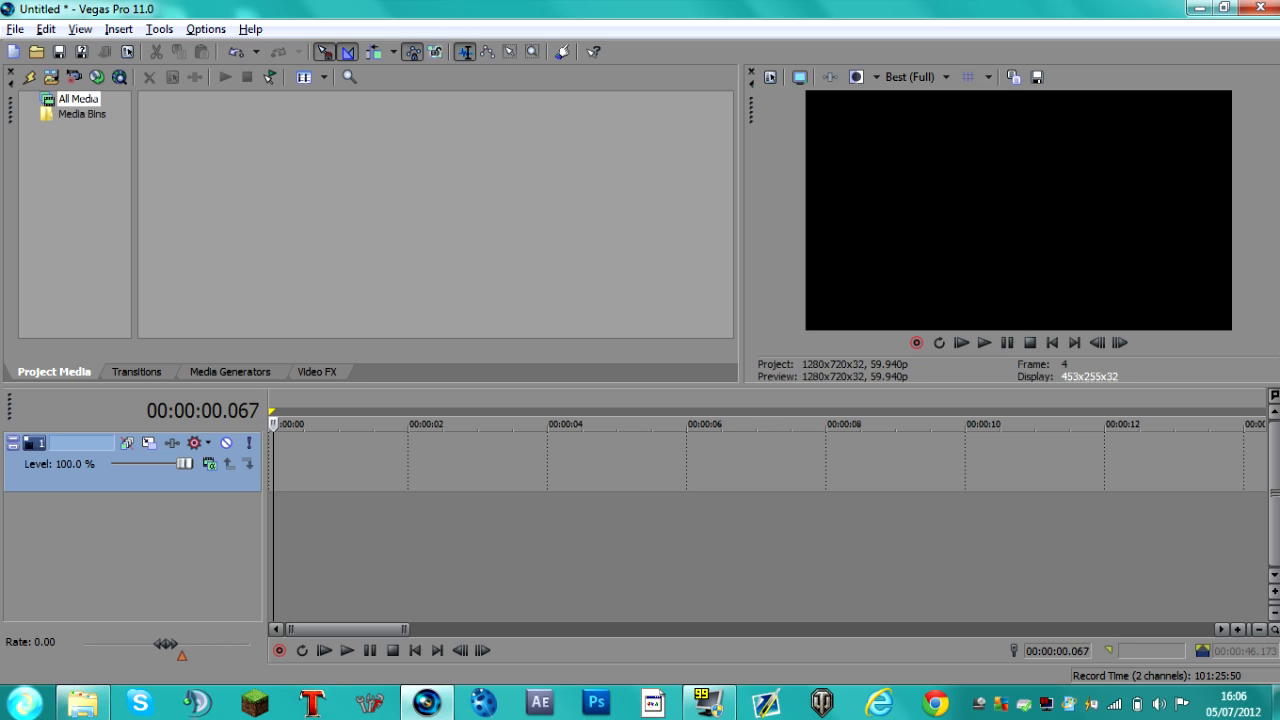
Step: Import the Terminal trickshot video from the HD PVR recordings folder in the Videos library into the project media
{"action": "left_click", "coordinate": [29, 77]}
{"action": "left_click", "coordinate": [54, 145]}
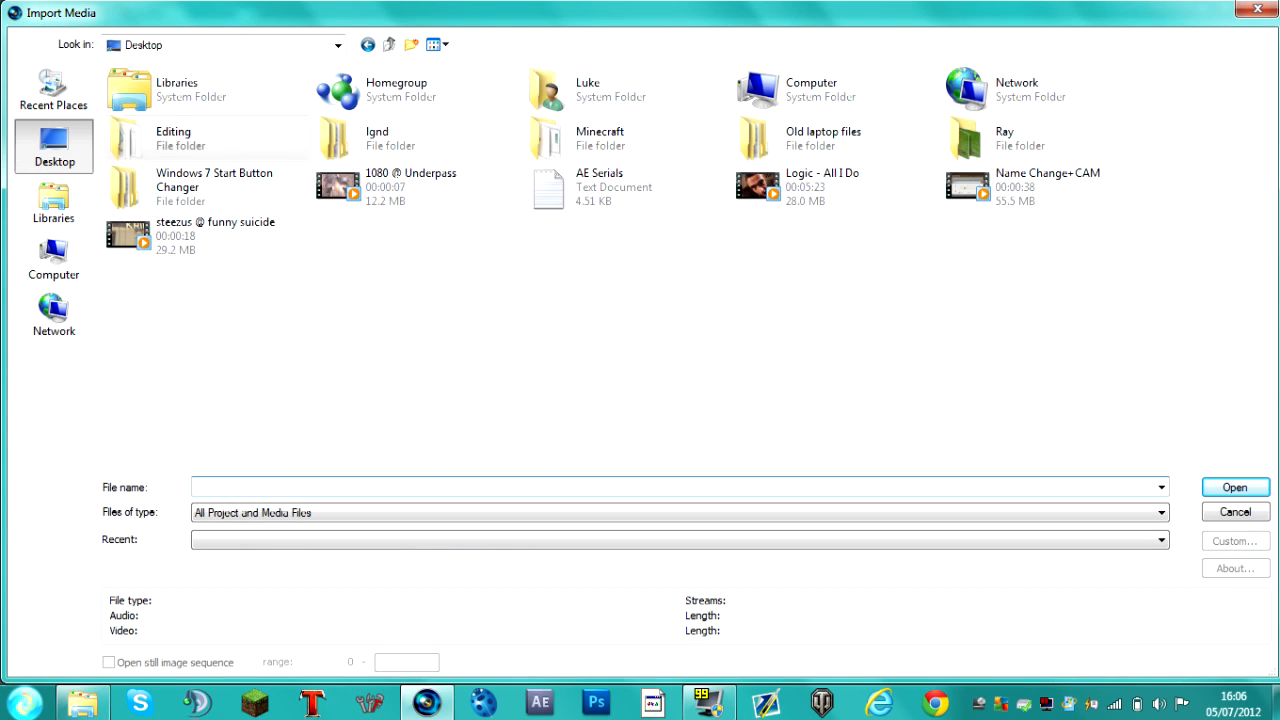
{"action": "left_click", "coordinate": [54, 205]}
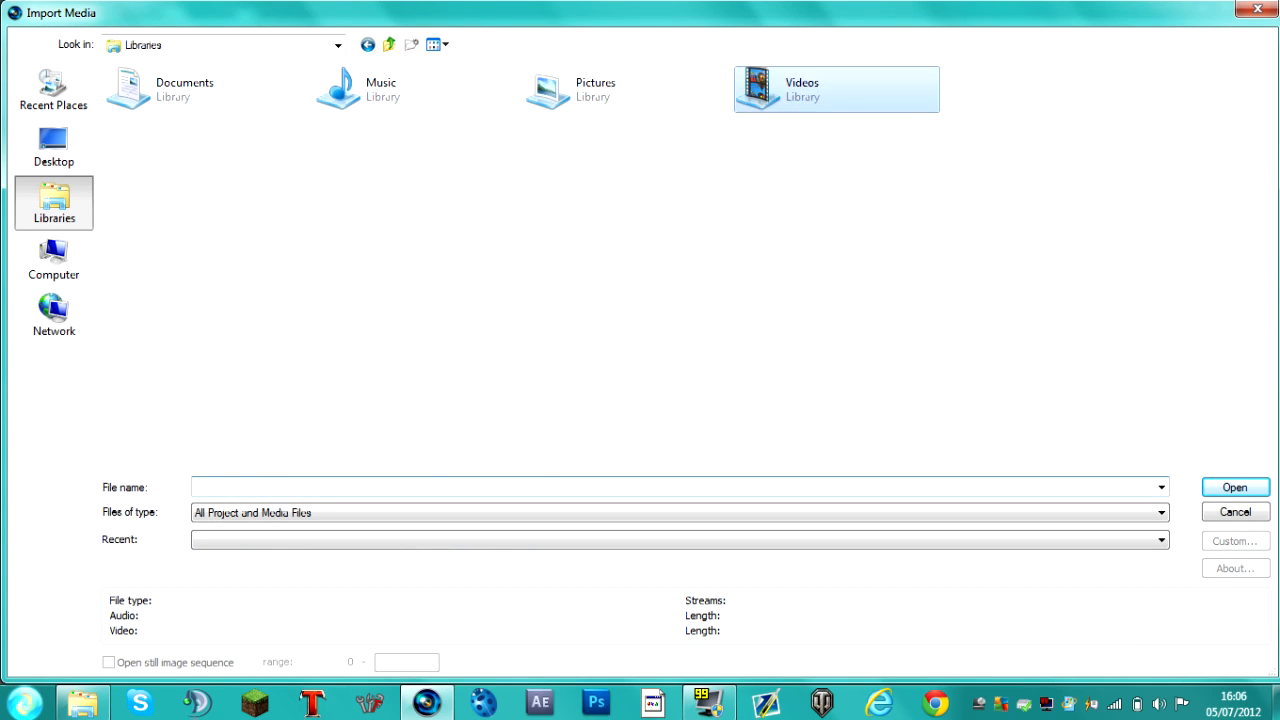
{"action": "double_click", "coordinate": [829, 88]}
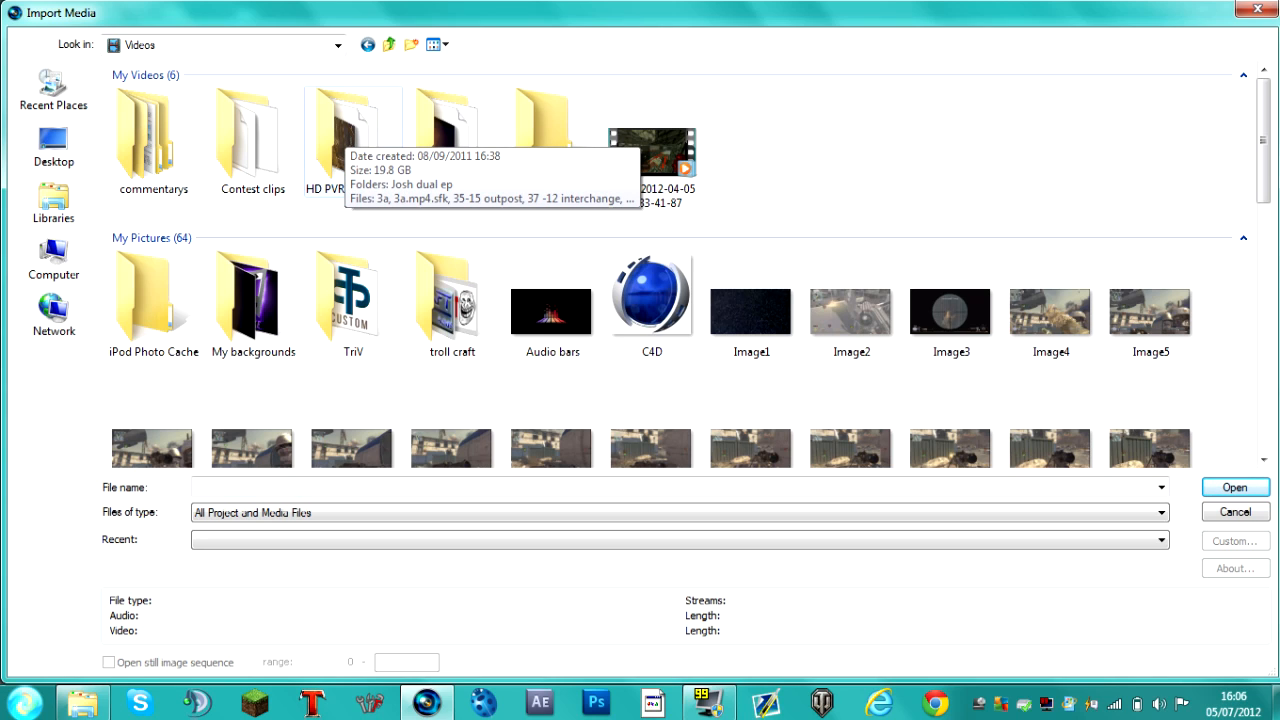
{"action": "double_click", "coordinate": [340, 140]}
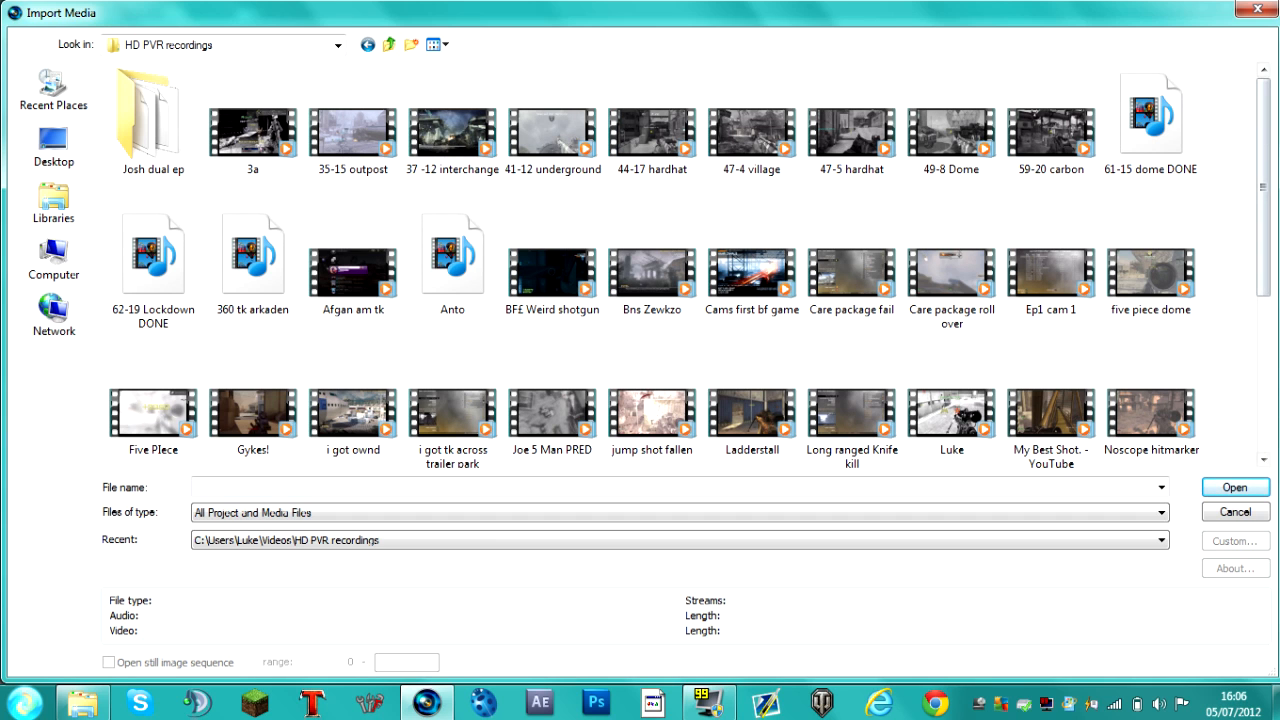
{"action": "scroll", "coordinate": [680, 265], "scroll_direction": "down", "scroll_amount": 3}
{"action": "double_click", "coordinate": [952, 268]}
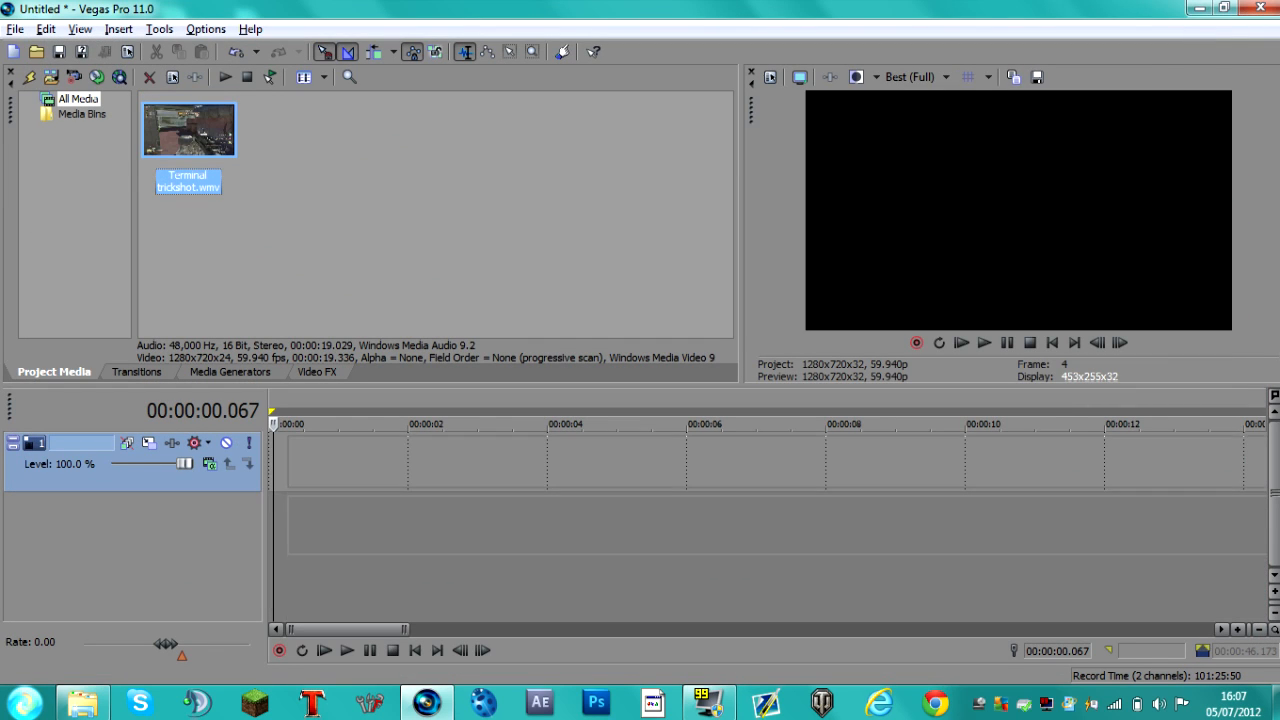
Step: Place the Terminal trickshot clip with its audio at the very start of the timeline
{"action": "left_click_drag", "start_coordinate": [288, 463], "coordinate": [271, 463]}
{"action": "left_click", "coordinate": [272, 463]}
{"action": "scroll", "coordinate": [272, 463], "scroll_direction": "down", "scroll_amount": 3}
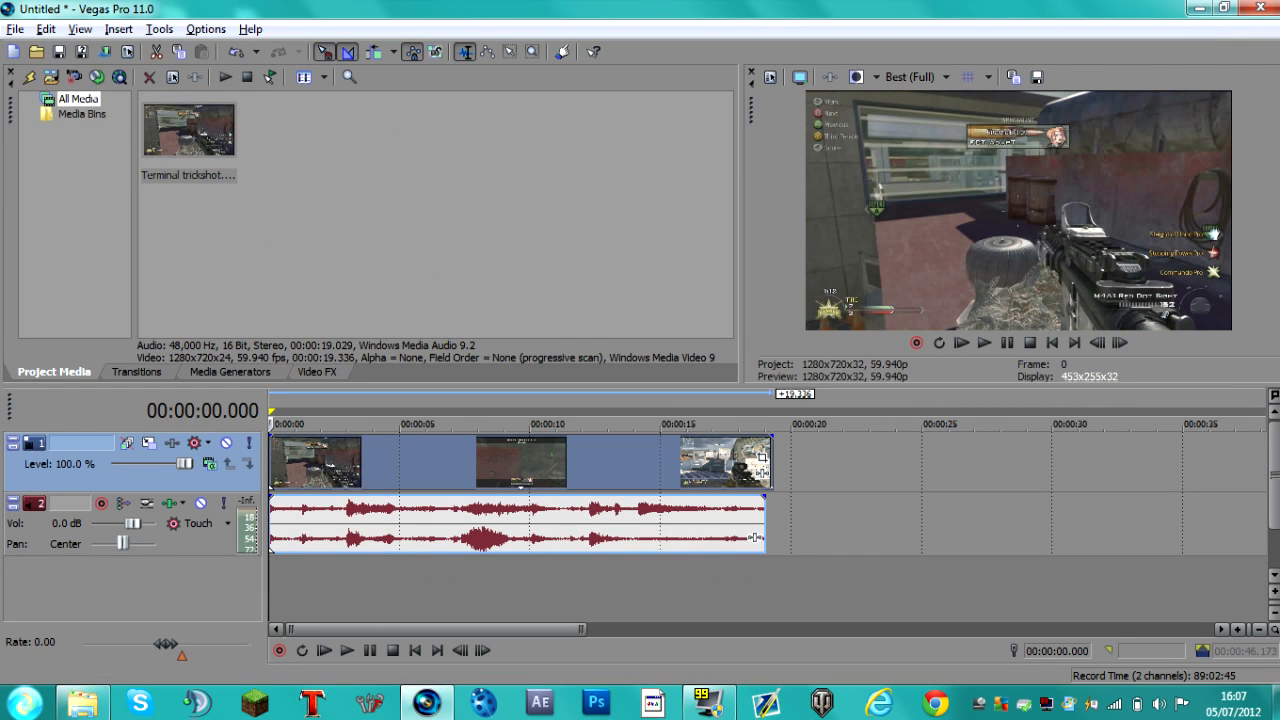
Step: Lower the video preview quality to Preview (Auto)
{"action": "left_click", "coordinate": [912, 76]}
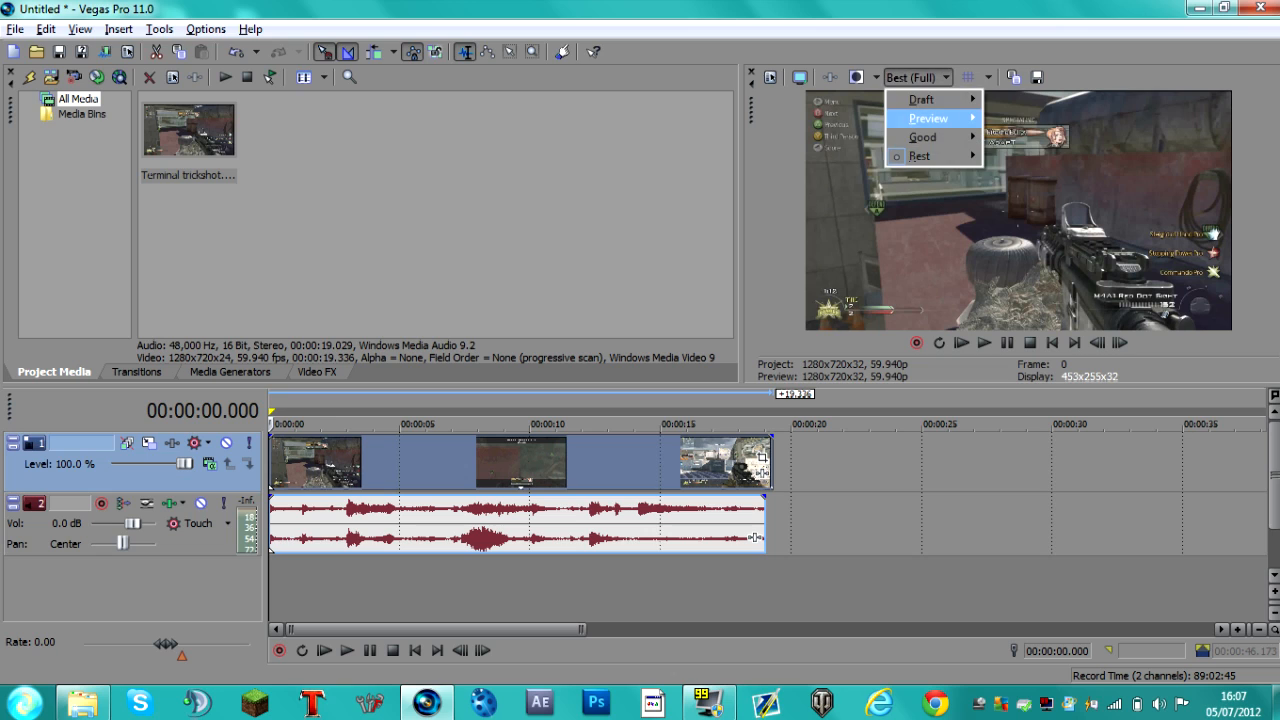
{"action": "mouse_move", "coordinate": [930, 117]}
{"action": "left_click", "coordinate": [1020, 118]}
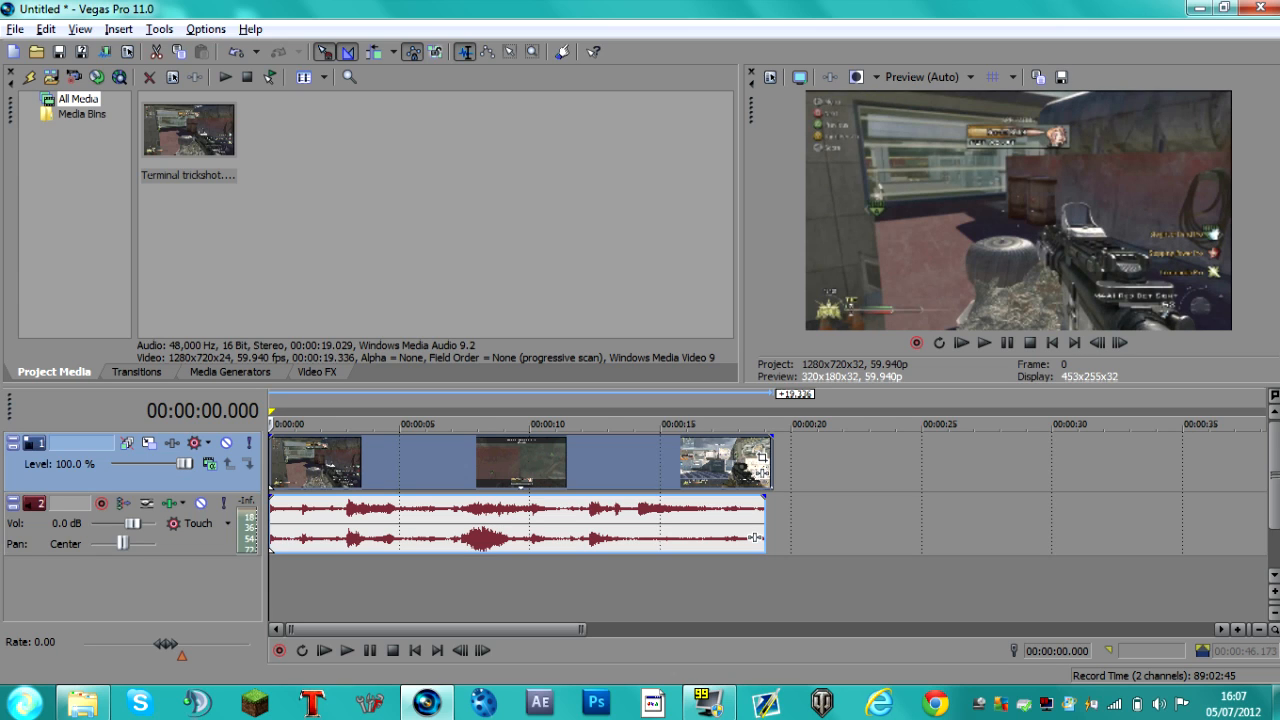
Step: Find the start of the round winning kill replay, split the clip there at about 9.33 seconds and delete the earlier part
{"action": "left_click", "coordinate": [322, 463]}
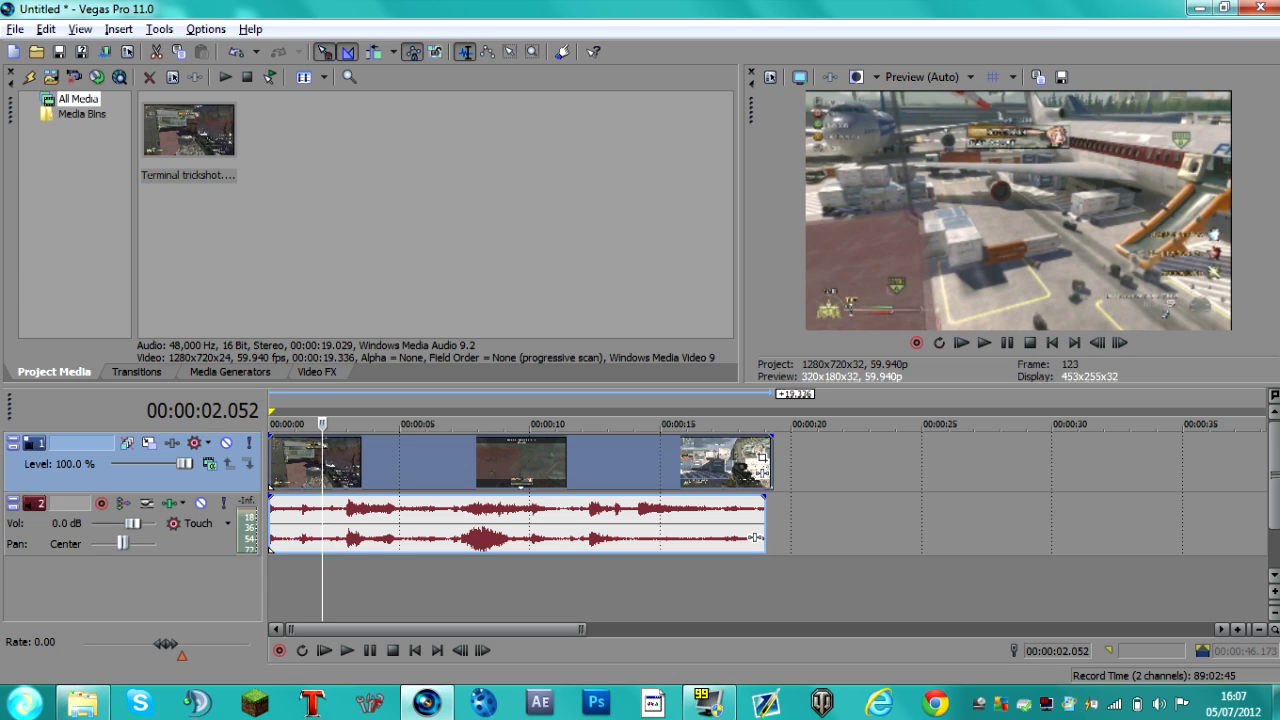
{"action": "left_click", "coordinate": [451, 463]}
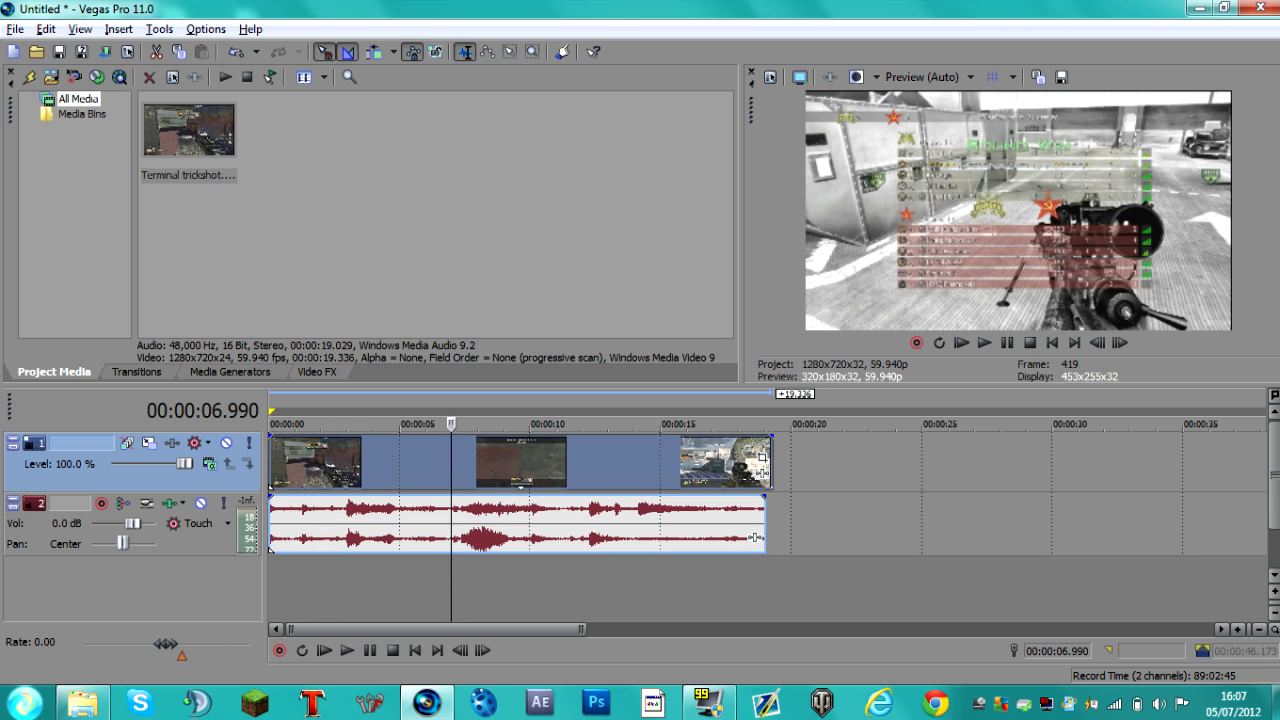
{"action": "left_click", "coordinate": [482, 463]}
{"action": "left_click", "coordinate": [532, 463]}
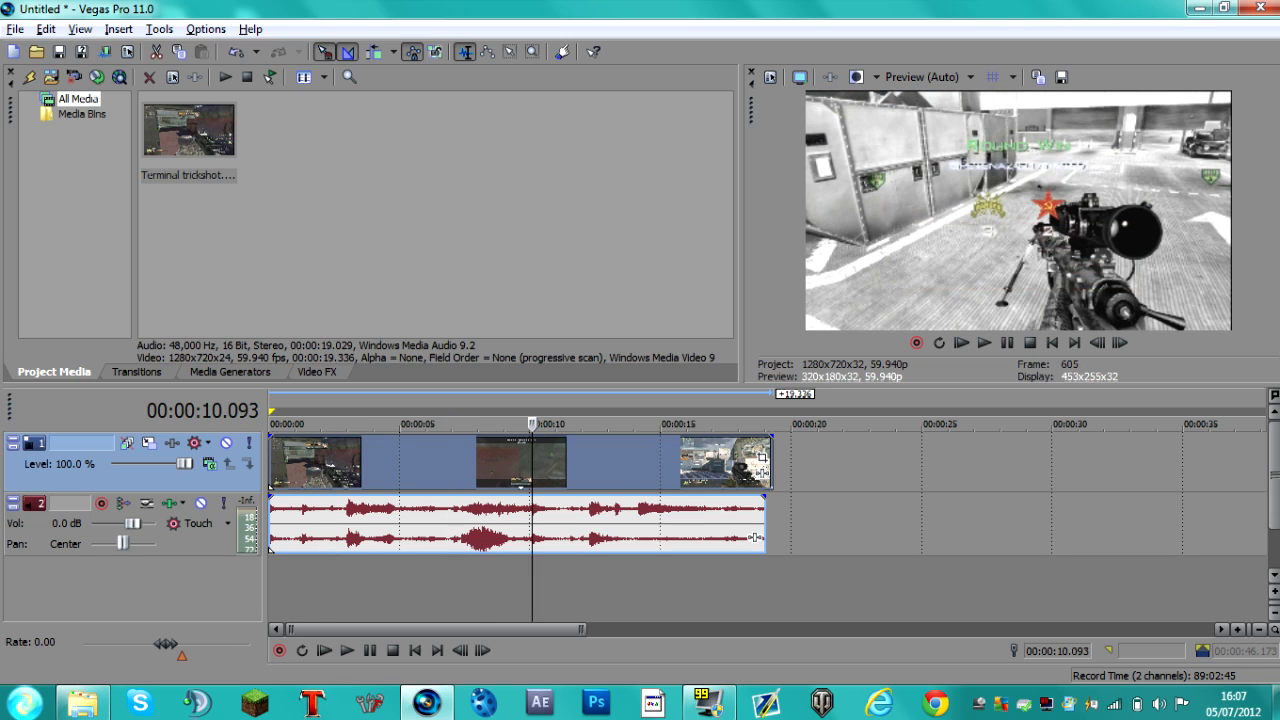
{"action": "scroll", "coordinate": [532, 463], "scroll_direction": "up", "scroll_amount": 5}
{"action": "left_click", "coordinate": [596, 463]}
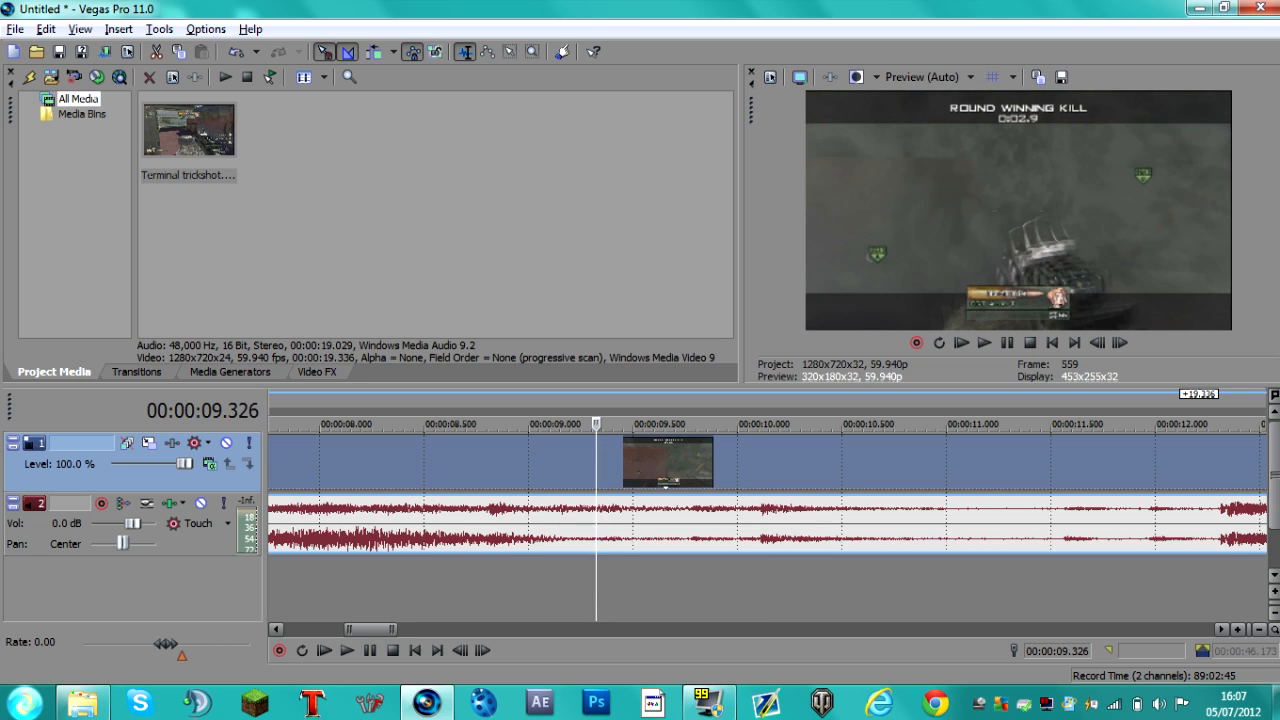
{"action": "key", "text": "space"}
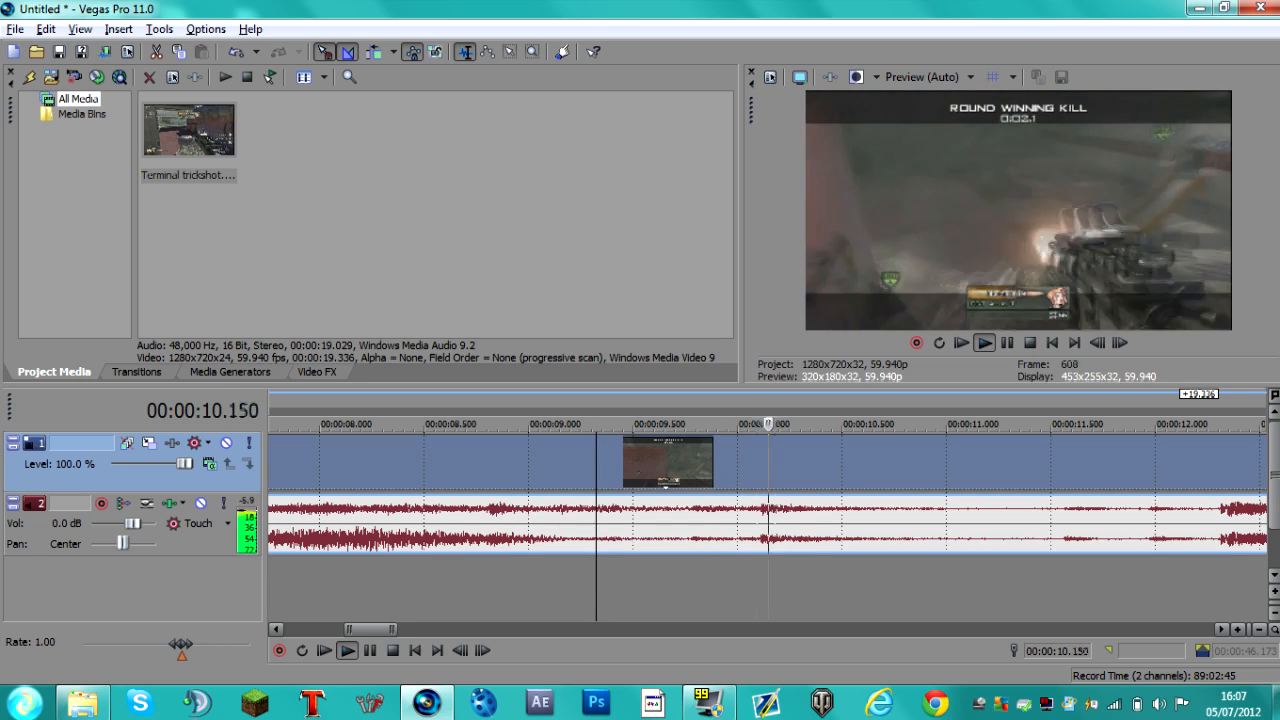
{"action": "key", "text": "space"}
{"action": "key", "text": "s"}
{"action": "left_click", "coordinate": [506, 463]}
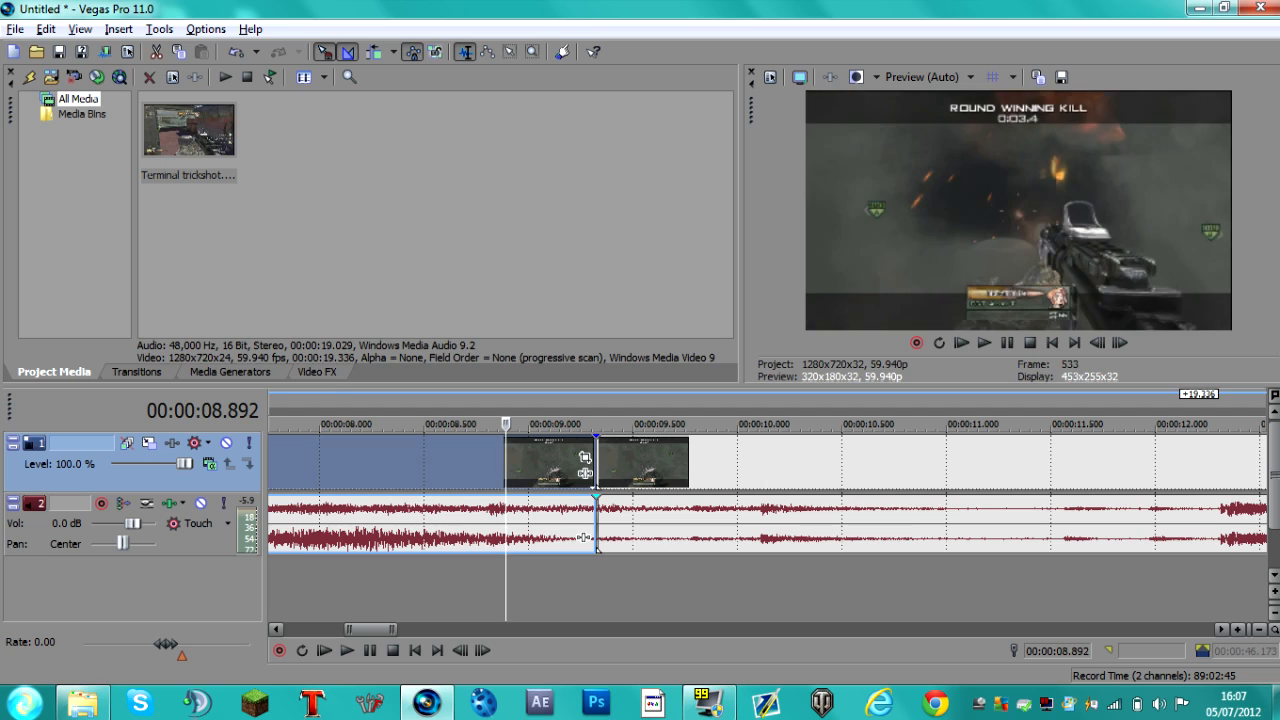
{"action": "key", "text": "Delete"}
{"action": "scroll", "coordinate": [506, 463], "scroll_direction": "down", "scroll_amount": 7}
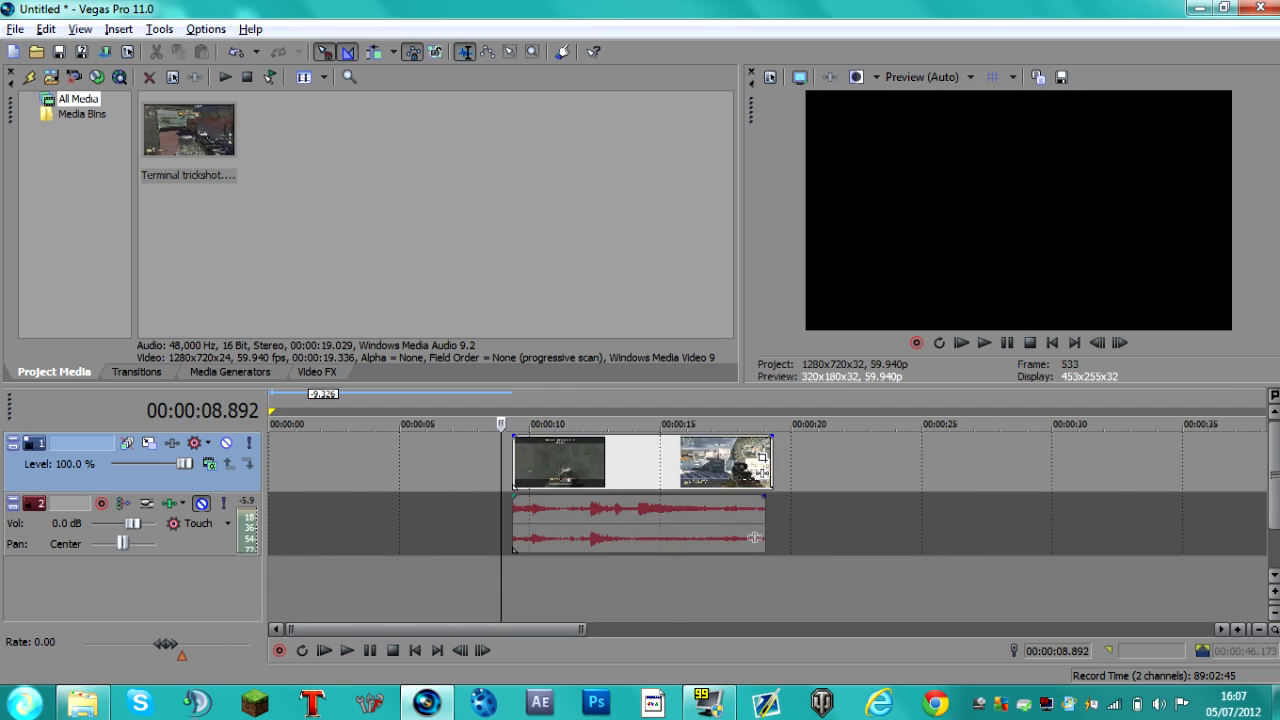
Step: Move the remaining replay clip to the timeline's start and trim its end so it lasts about 6.6 seconds
{"action": "left_click_drag", "start_coordinate": [455, 463], "coordinate": [334, 463]}
{"action": "left_click", "coordinate": [290, 524]}
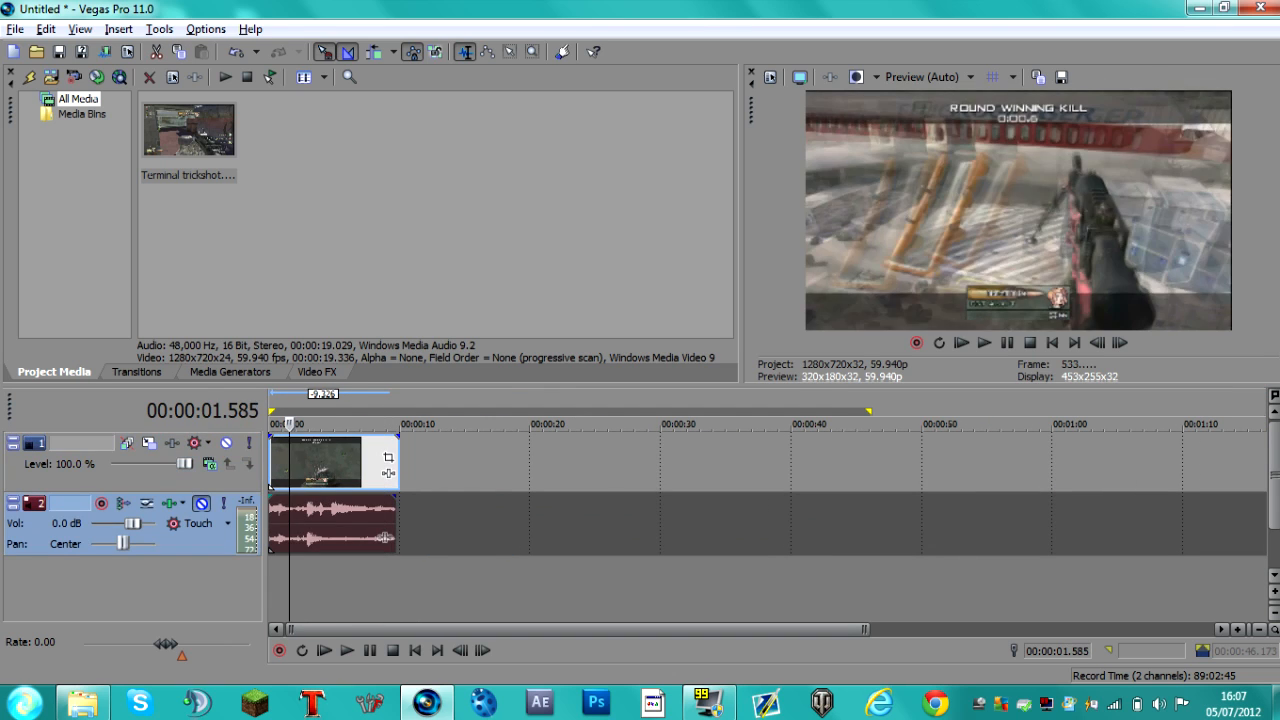
{"action": "scroll", "coordinate": [290, 524], "scroll_direction": "up", "scroll_amount": 4}
{"action": "left_click", "coordinate": [478, 463]}
{"action": "left_click", "coordinate": [602, 463]}
{"action": "left_click", "coordinate": [679, 463]}
{"action": "left_click", "coordinate": [635, 463]}
{"action": "left_click", "coordinate": [614, 463]}
{"action": "left_click_drag", "start_coordinate": [763, 537], "coordinate": [613, 537]}
Step: Unmute the audio track and delete the clip's game audio, keeping the video
{"action": "left_click", "coordinate": [360, 526]}
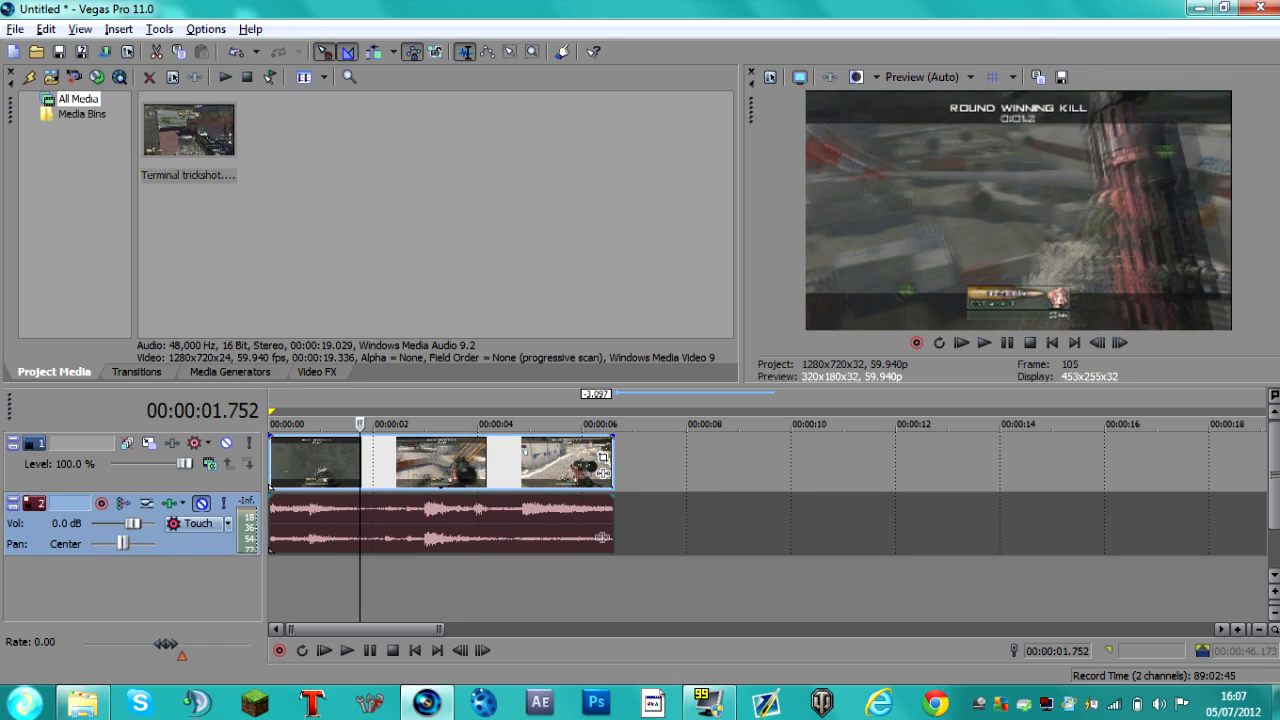
{"action": "left_click", "coordinate": [202, 504]}
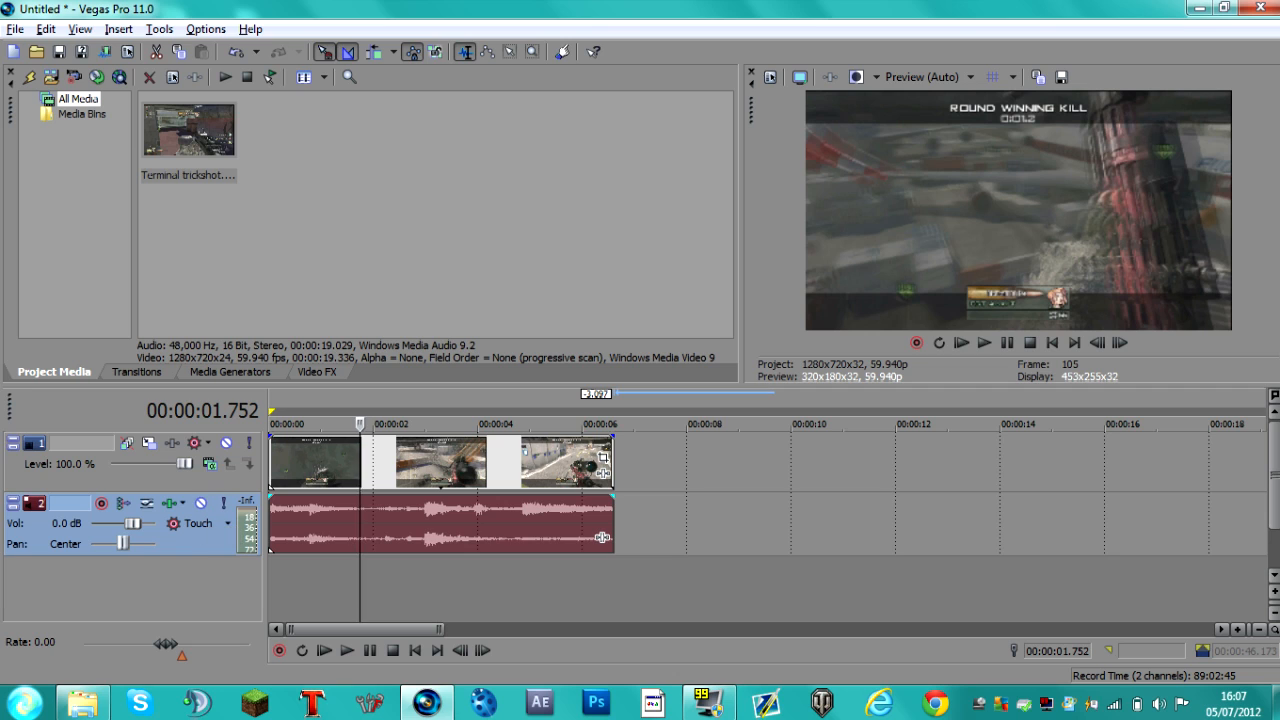
{"action": "key", "text": "Delete"}
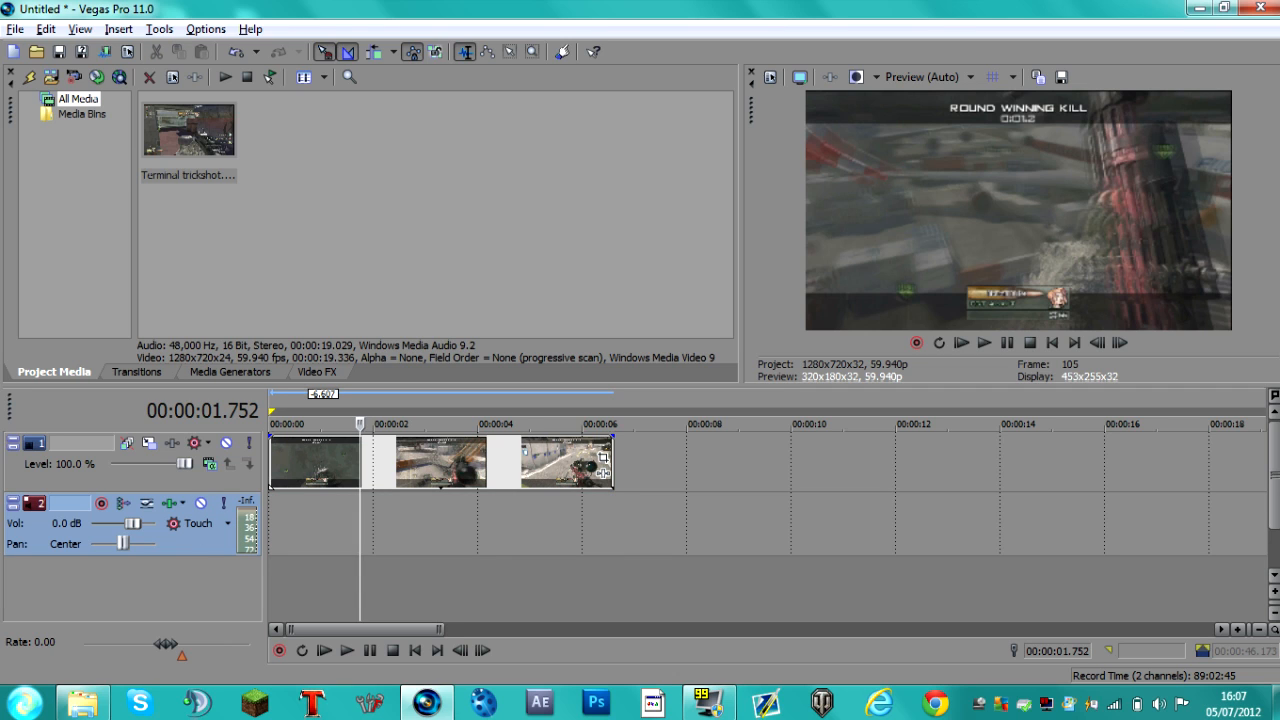
Step: Play the trimmed replay clip from the start to review it
{"action": "left_click", "coordinate": [273, 463]}
{"action": "key", "text": "space"}
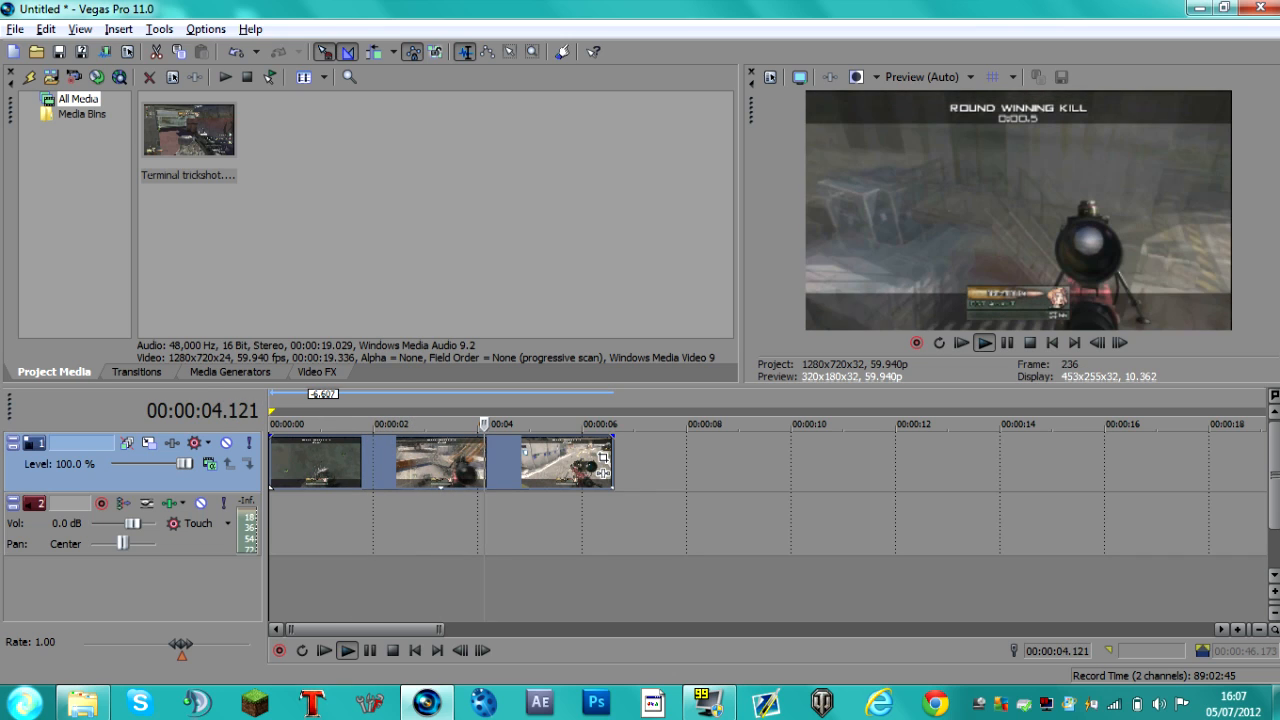
{"action": "key", "text": "space"}
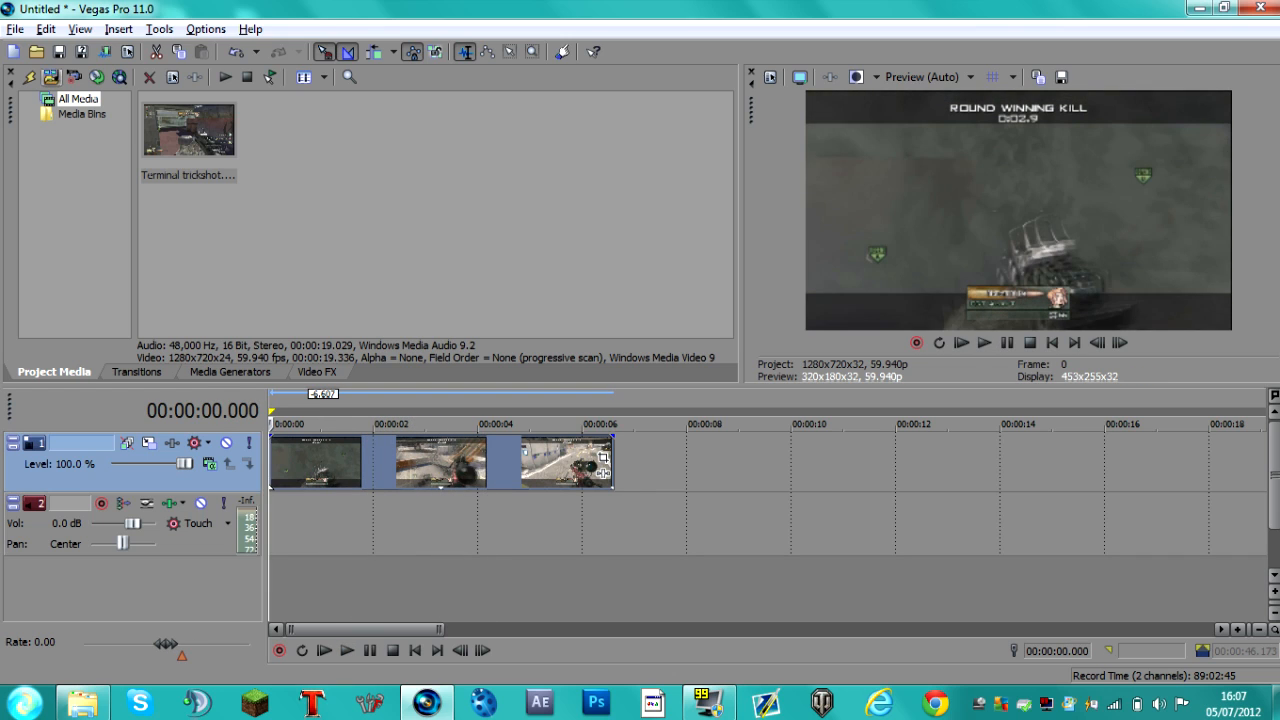
Step: Import the song Feint - Lift (Instrumental) from the music folder and place it at the start of the audio track
{"action": "left_click", "coordinate": [30, 77]}
{"action": "left_click", "coordinate": [54, 203]}
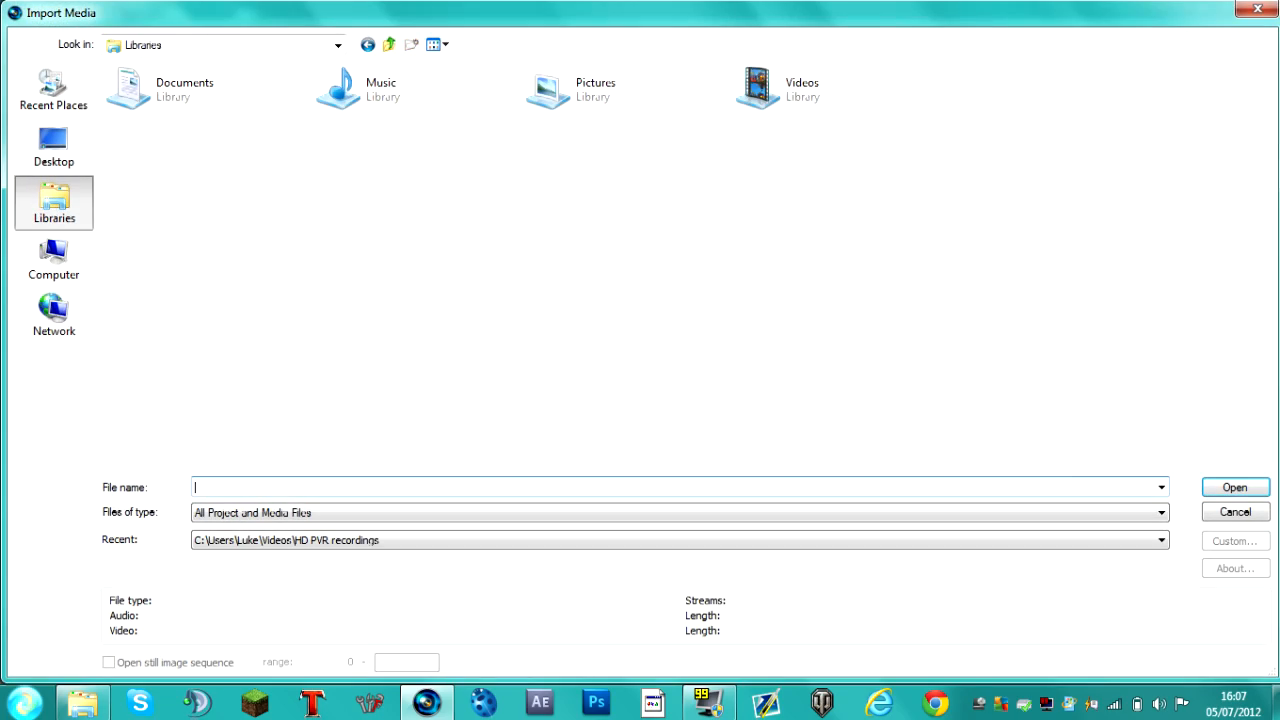
{"action": "double_click", "coordinate": [381, 88]}
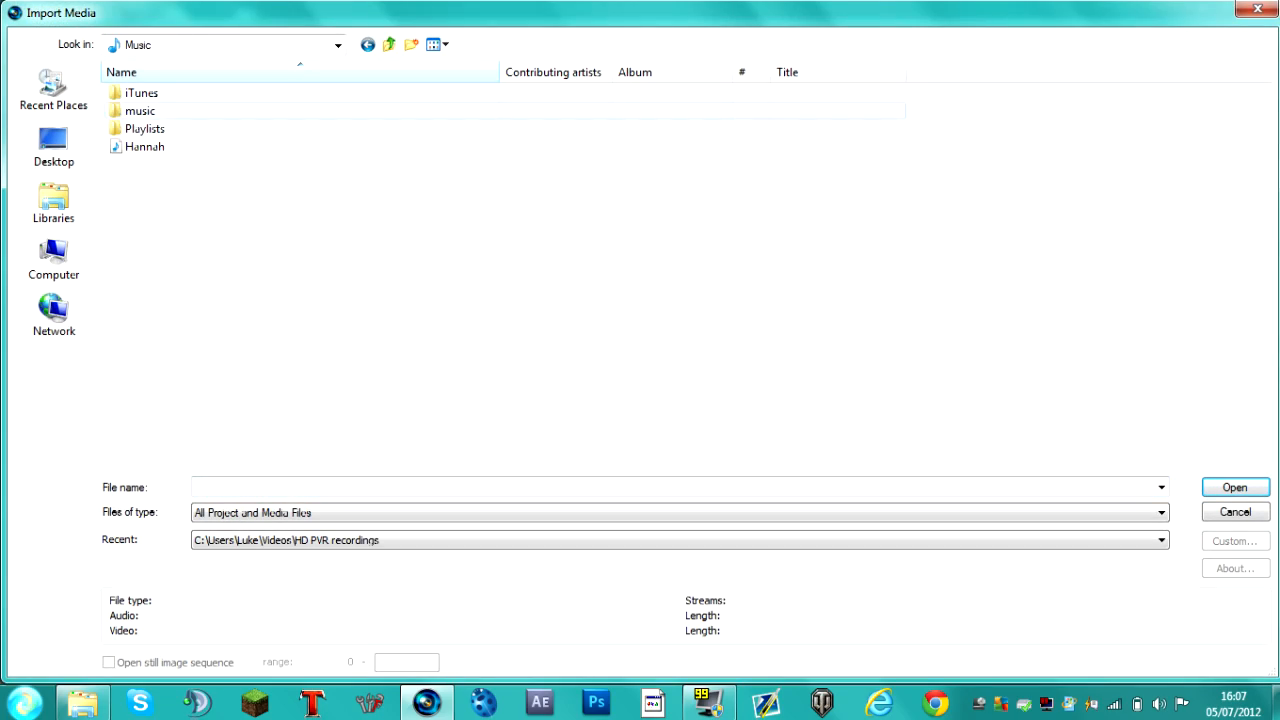
{"action": "double_click", "coordinate": [142, 111]}
{"action": "scroll", "coordinate": [250, 183], "scroll_direction": "down", "scroll_amount": 16}
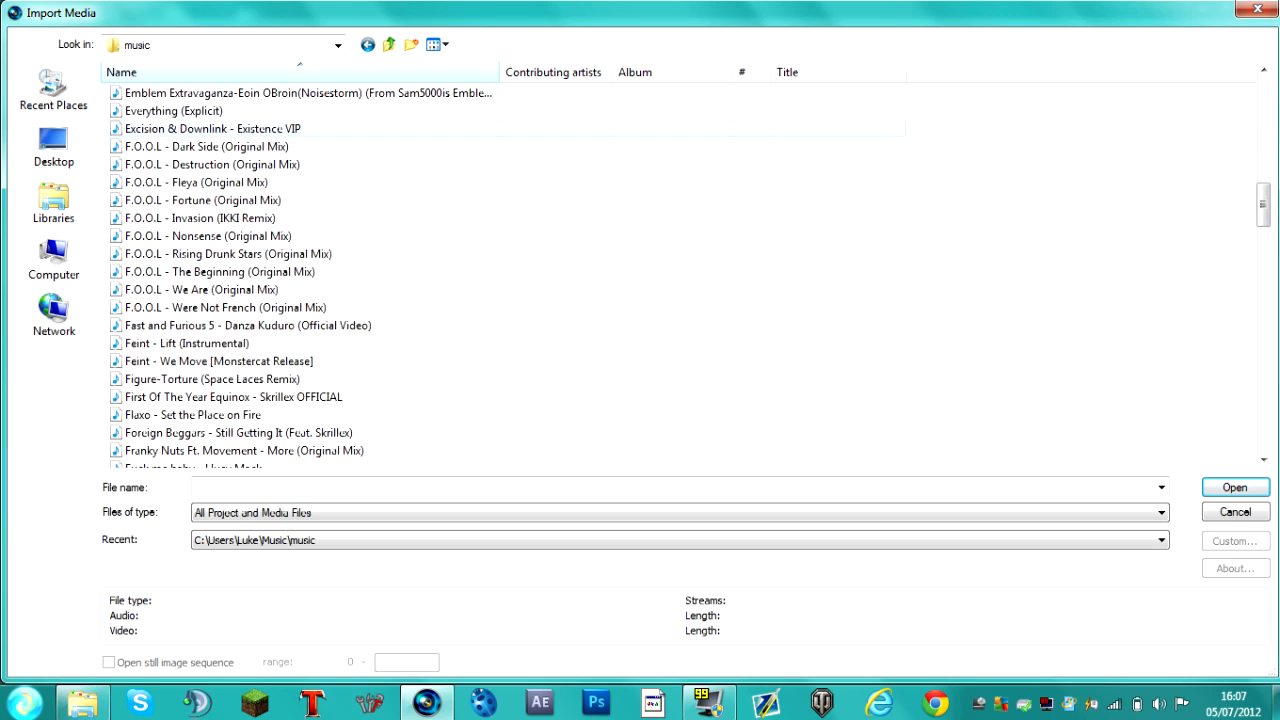
{"action": "scroll", "coordinate": [250, 300], "scroll_direction": "down", "scroll_amount": 2}
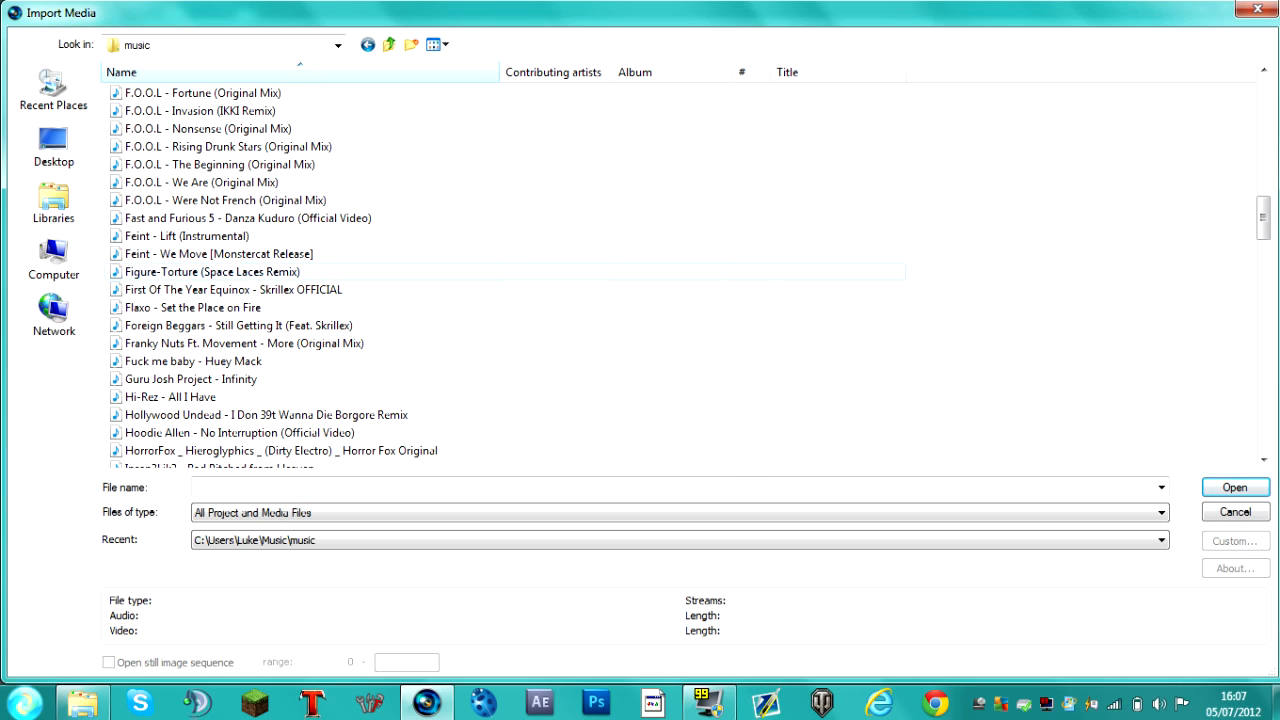
{"action": "double_click", "coordinate": [187, 236]}
{"action": "left_click_drag", "start_coordinate": [359, 588], "coordinate": [271, 525]}
Step: Listen to the song around 58 seconds, split it at about 56.6 seconds and delete the part before the cut
{"action": "left_click", "coordinate": [714, 525]}
{"action": "scroll", "coordinate": [714, 525], "scroll_direction": "down", "scroll_amount": 3}
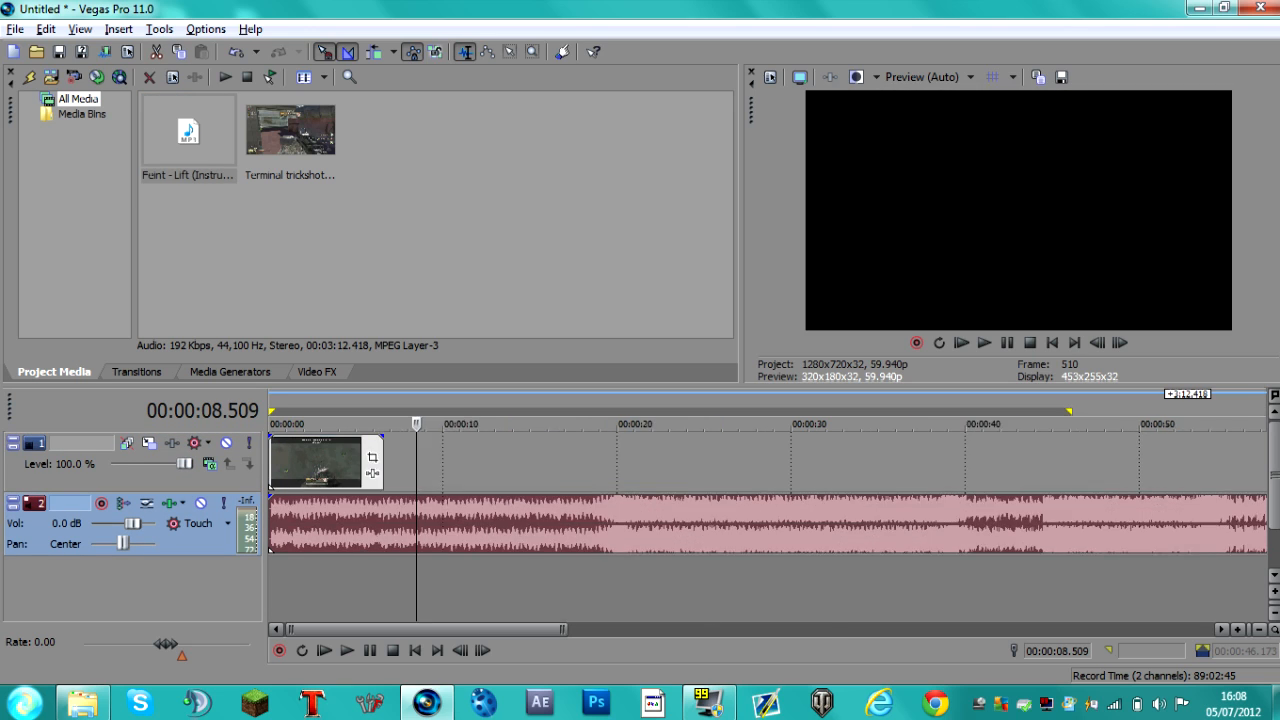
{"action": "scroll", "coordinate": [714, 525], "scroll_direction": "down", "scroll_amount": 2}
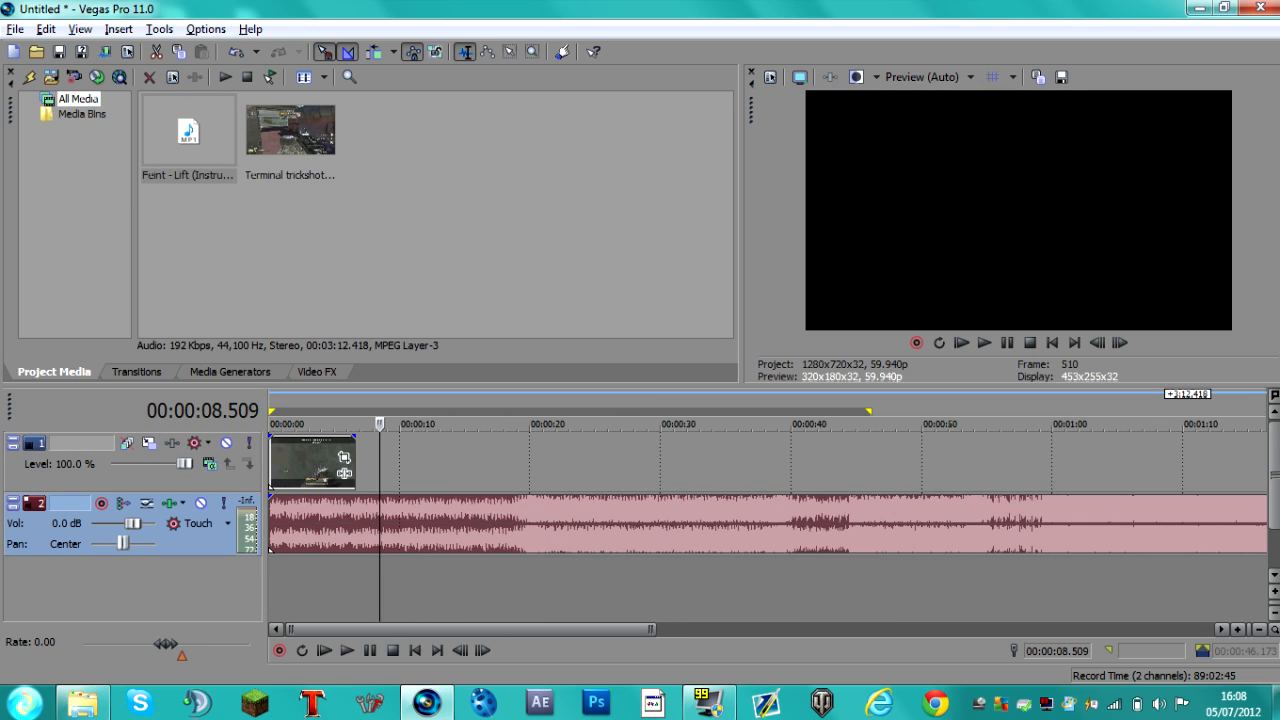
{"action": "left_click", "coordinate": [1028, 588]}
{"action": "scroll", "coordinate": [1028, 588], "scroll_direction": "up", "scroll_amount": 6}
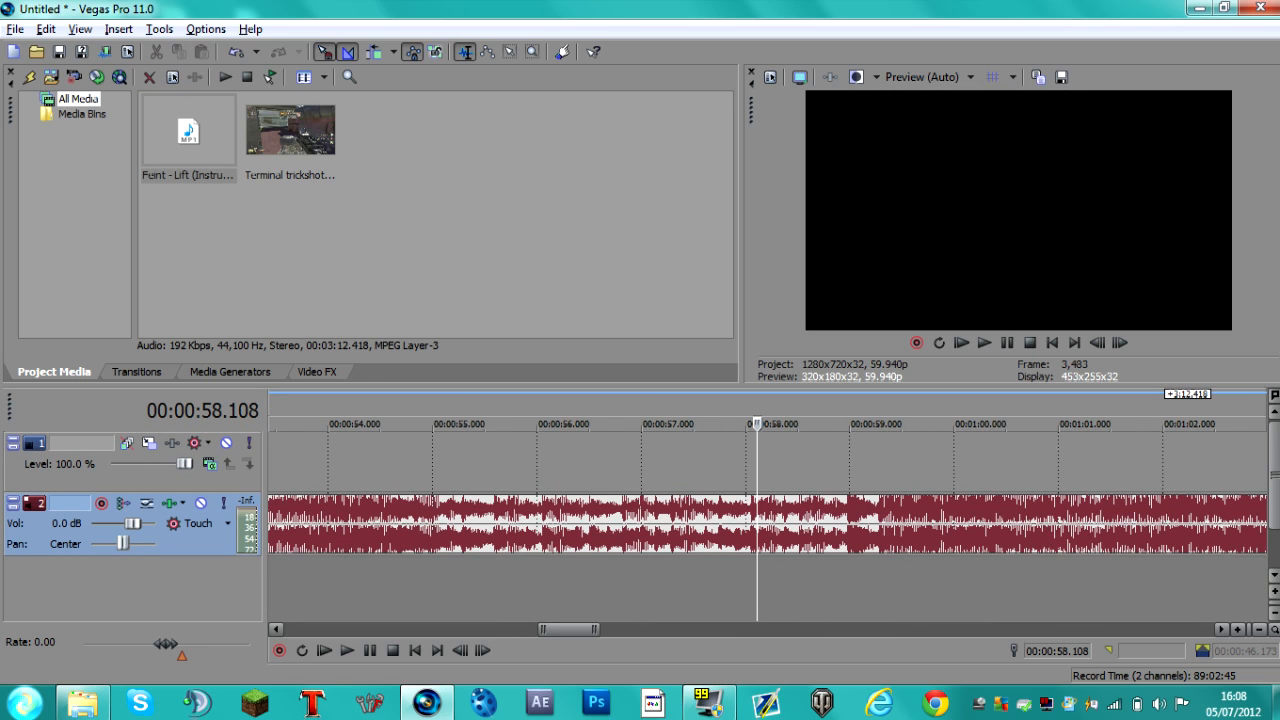
{"action": "key", "text": "space"}
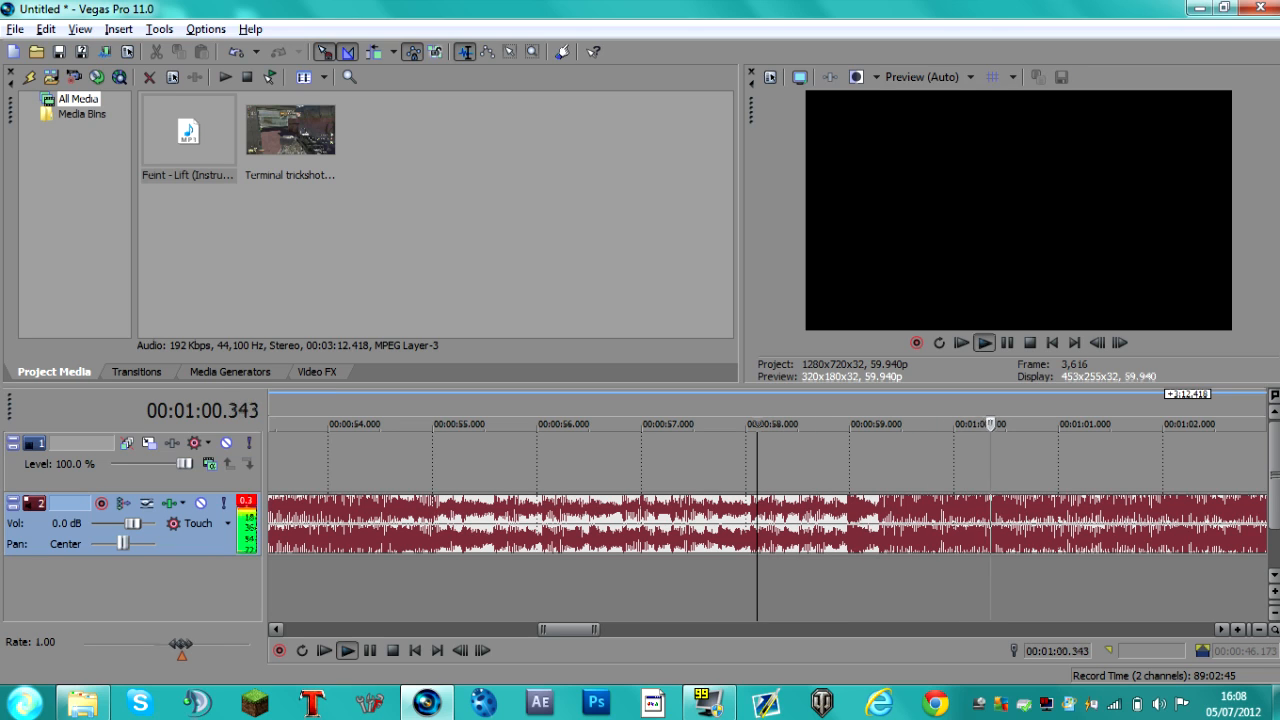
{"action": "key", "text": "space"}
{"action": "left_click", "coordinate": [603, 588]}
{"action": "key", "text": "s"}
{"action": "left_click", "coordinate": [532, 530]}
{"action": "key", "text": "Delete"}
{"action": "scroll", "coordinate": [532, 530], "scroll_direction": "down", "scroll_amount": 3}
{"action": "scroll", "coordinate": [640, 520], "scroll_direction": "down", "scroll_amount": 5}
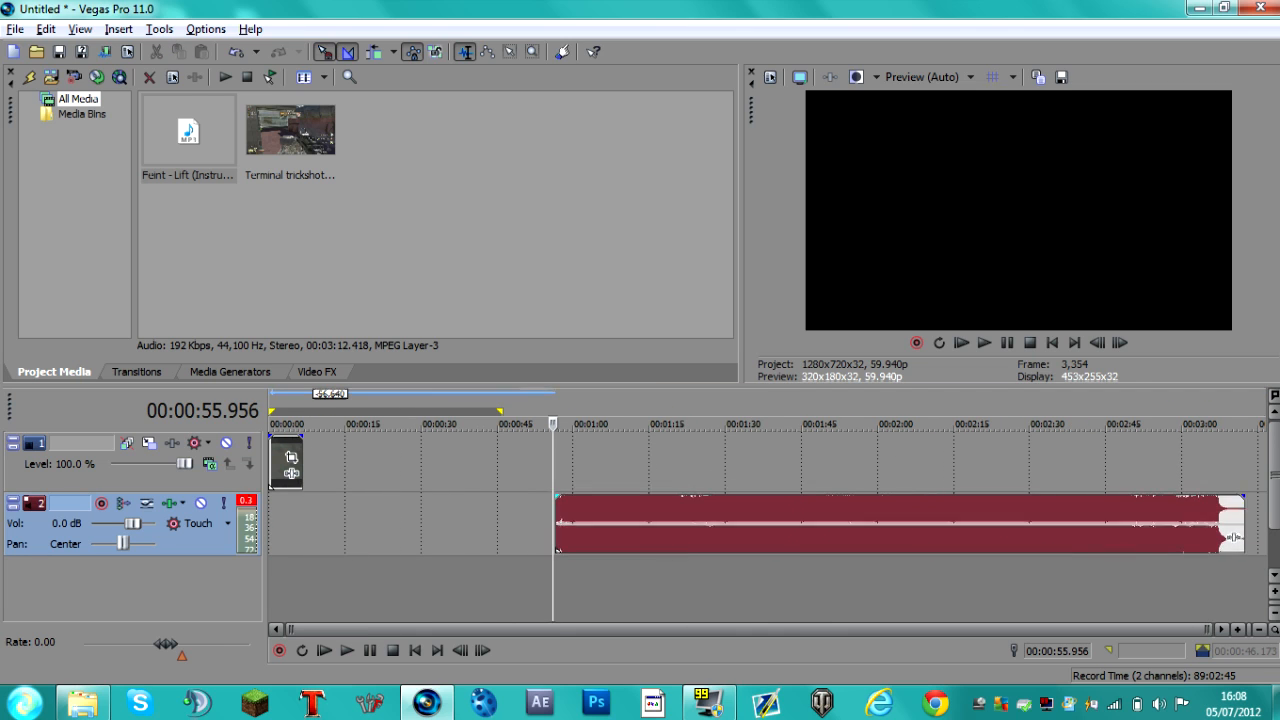
Step: Move the remaining part of the song to the start of the timeline, under the replay clip
{"action": "left_click_drag", "start_coordinate": [1230, 537], "coordinate": [946, 537]}
{"action": "left_click", "coordinate": [271, 530]}
{"action": "scroll", "coordinate": [271, 530], "scroll_direction": "up", "scroll_amount": 7}
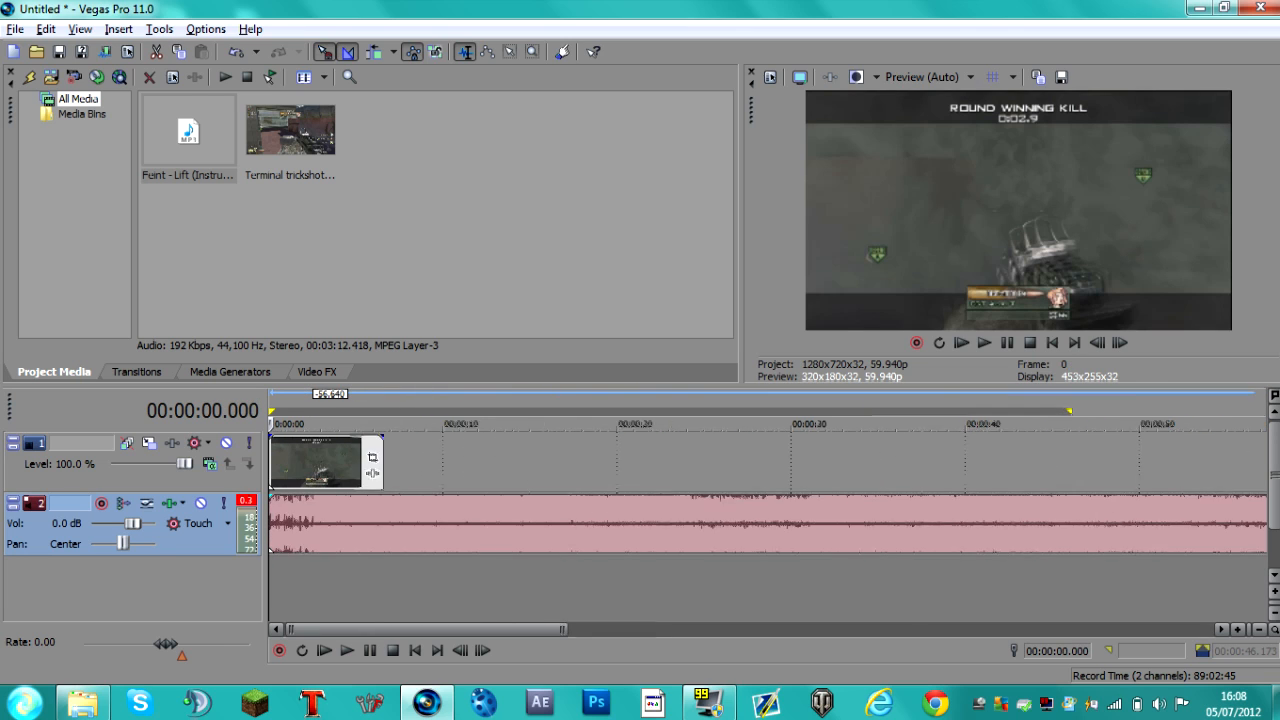
Step: Step through the replay frame by frame from about 2.65 to 3.02 seconds to locate the moment of the shot
{"action": "left_click", "coordinate": [637, 526]}
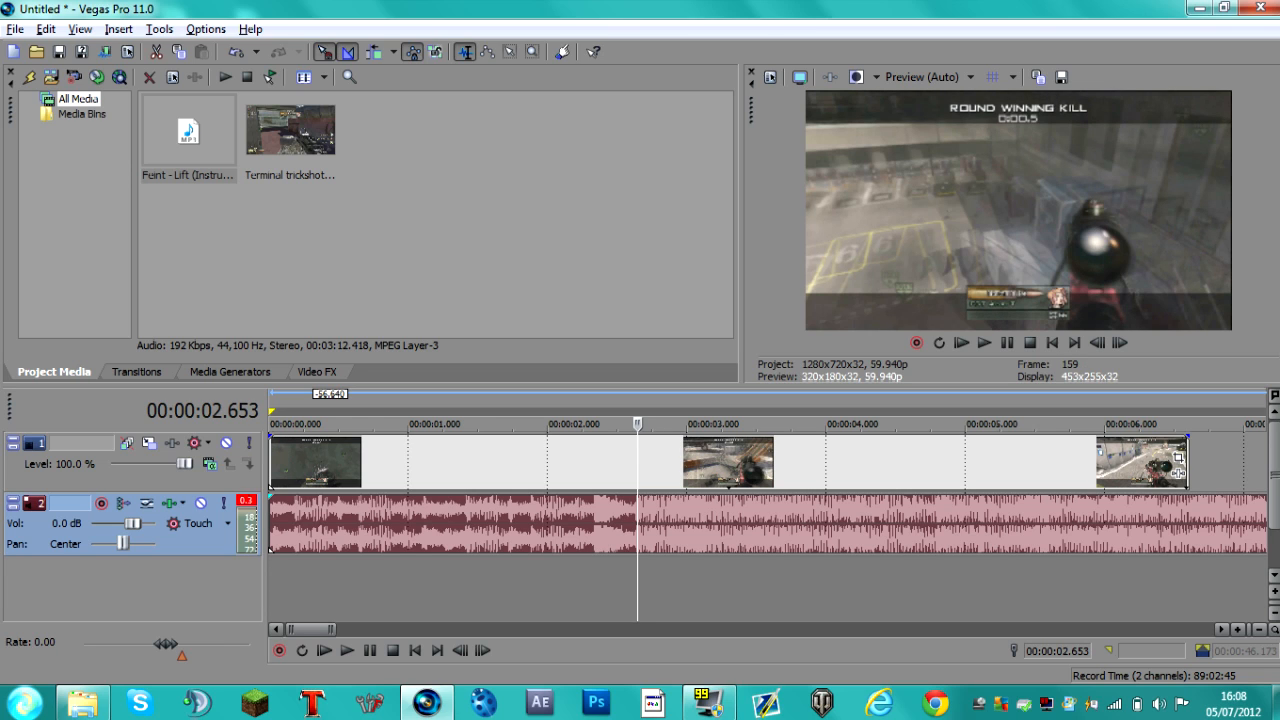
{"action": "key", "text": "Right"}
{"action": "key", "text": "Right"}
{"action": "key", "text": "Right"}
{"action": "key", "text": "Right"}
{"action": "key", "text": "Right"}
{"action": "key", "text": "Right"}
{"action": "key", "text": "Right"}
{"action": "key", "text": "Right"}
{"action": "key", "text": "Right"}
{"action": "key", "text": "Right"}
{"action": "key", "text": "Right"}
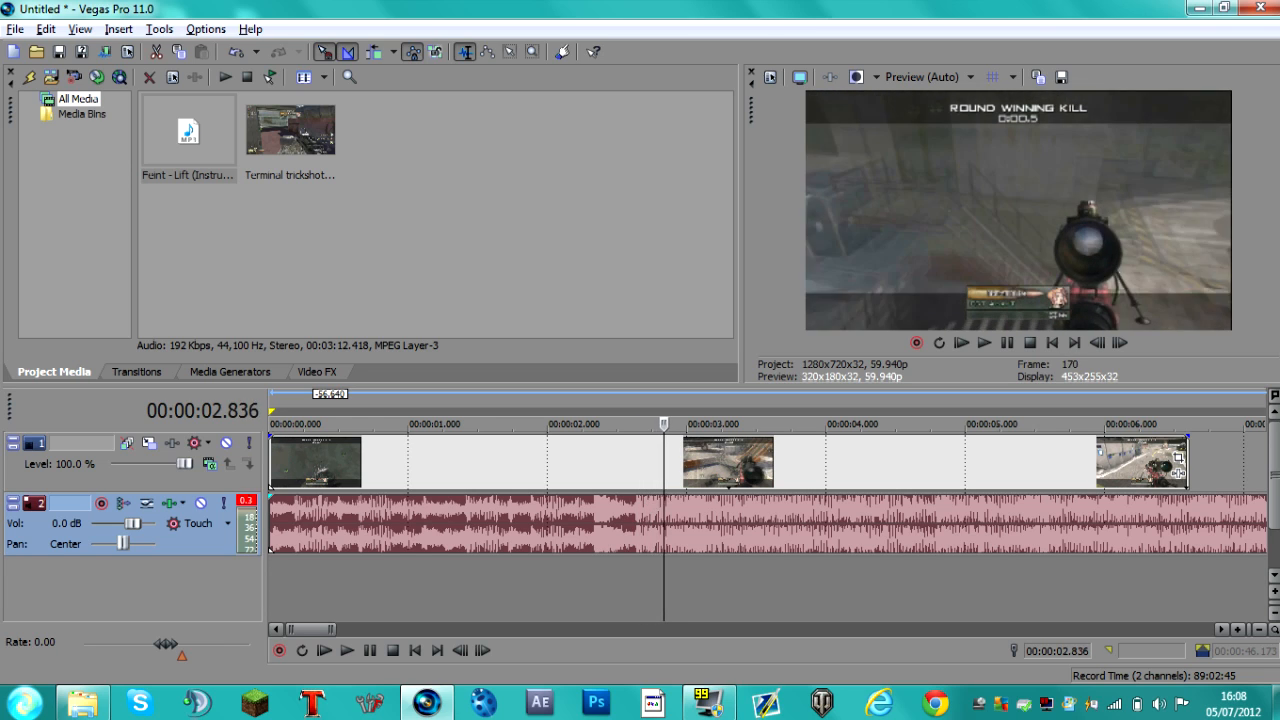
{"action": "key", "text": "Right"}
{"action": "key", "text": "Right"}
{"action": "key", "text": "Right"}
{"action": "key", "text": "Right"}
{"action": "key", "text": "Right"}
{"action": "key", "text": "Right"}
{"action": "key", "text": "Right"}
{"action": "key", "text": "Right"}
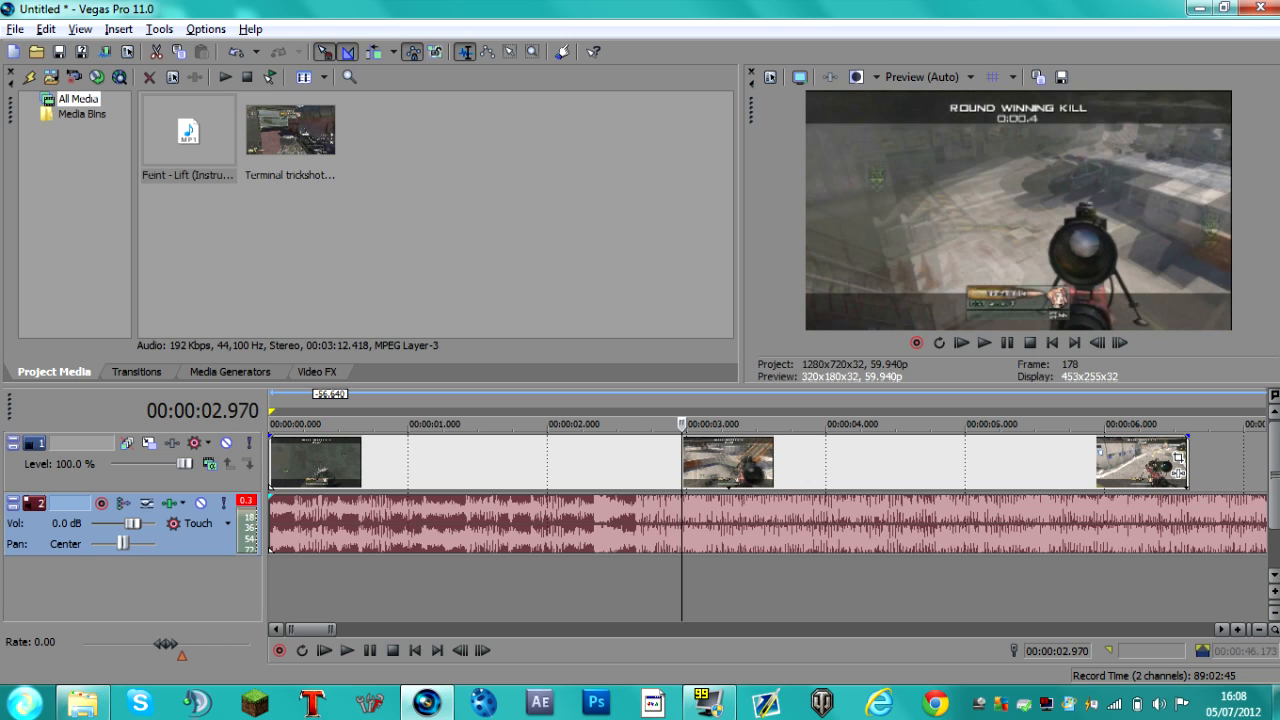
{"action": "key", "text": "Right"}
{"action": "key", "text": "Right"}
{"action": "key", "text": "Right"}
{"action": "scroll", "coordinate": [692, 514], "scroll_direction": "down", "scroll_amount": 3}
{"action": "scroll", "coordinate": [686, 518], "scroll_direction": "up", "scroll_amount": 2}
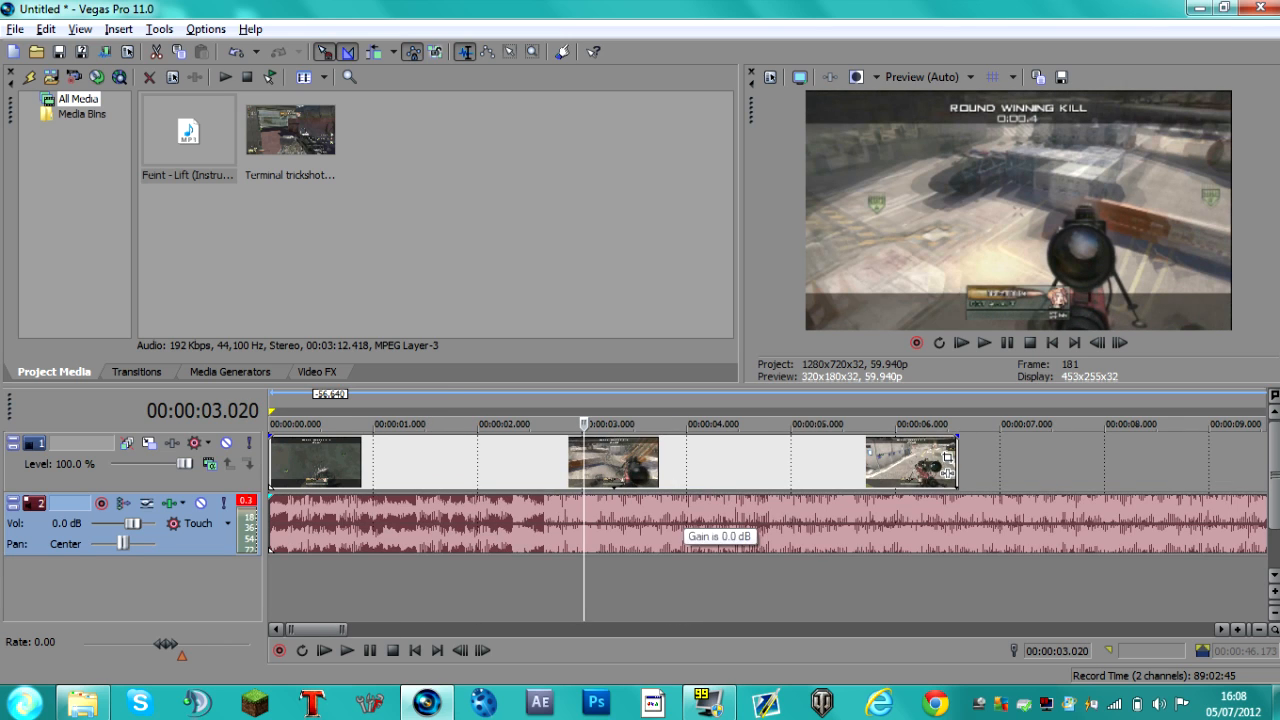
Step: Disable resampling in the replay clip's event properties
{"action": "right_click", "coordinate": [732, 463]}
{"action": "left_click", "coordinate": [784, 672]}
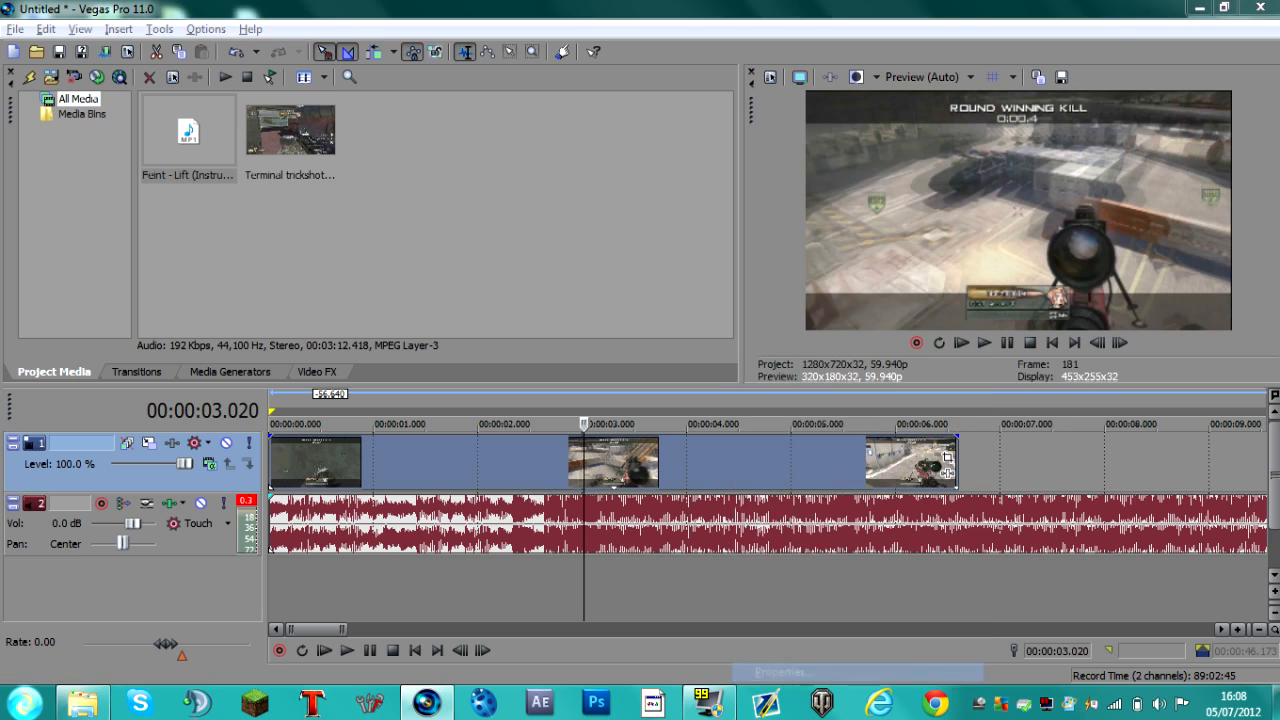
{"action": "left_click", "coordinate": [500, 299]}
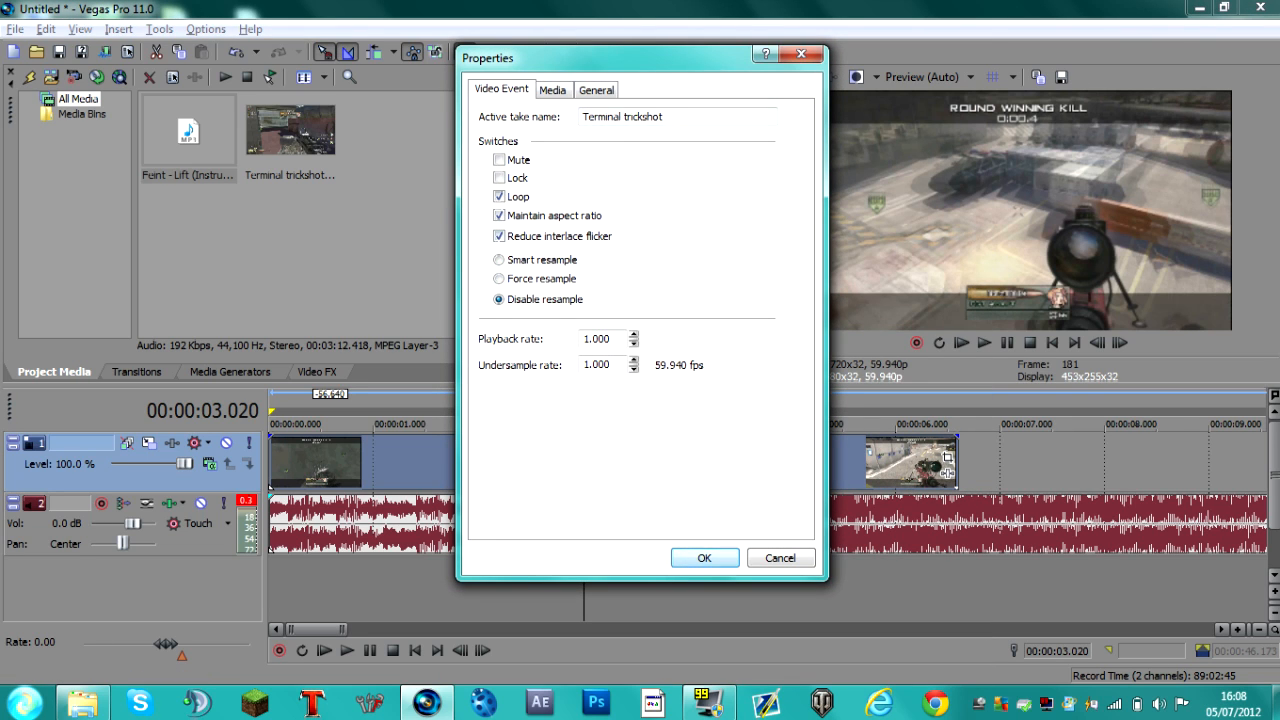
{"action": "left_click", "coordinate": [704, 557]}
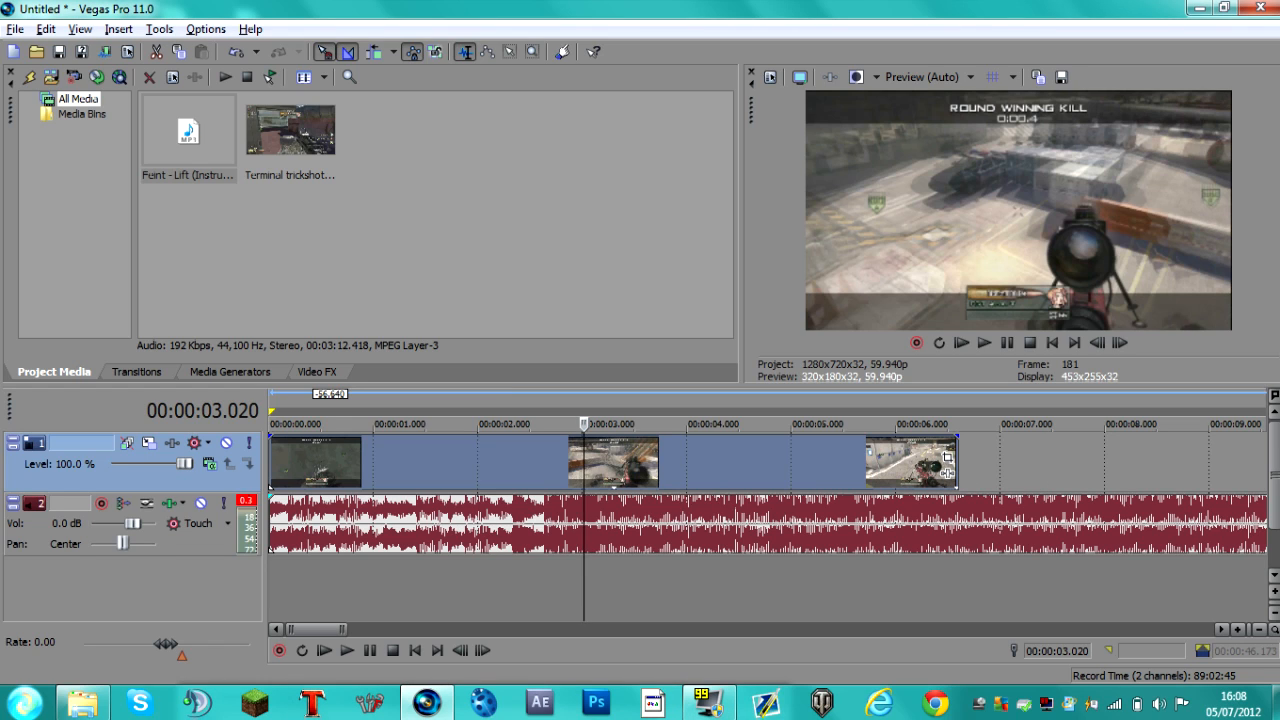
Step: Set the Windows taskbar location to the top of the screen to uncover the Video Event FX window
{"action": "left_click", "coordinate": [766, 702]}
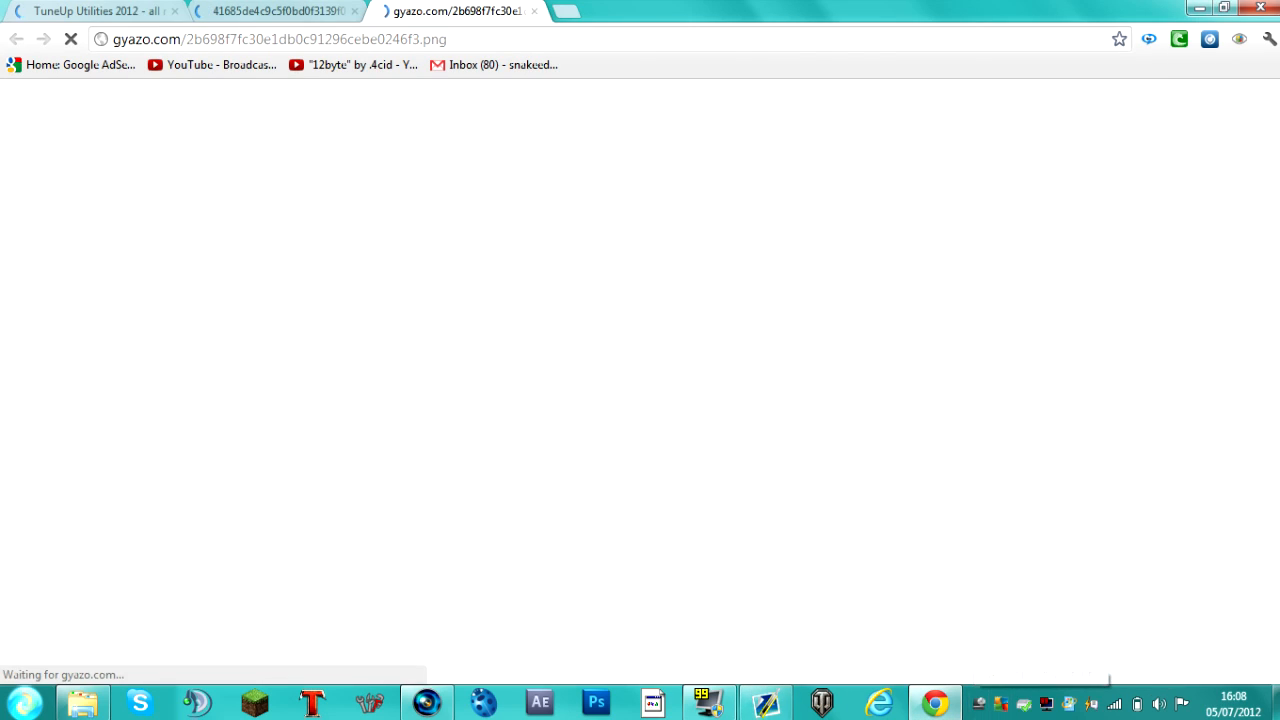
{"action": "key", "text": "alt+F4"}
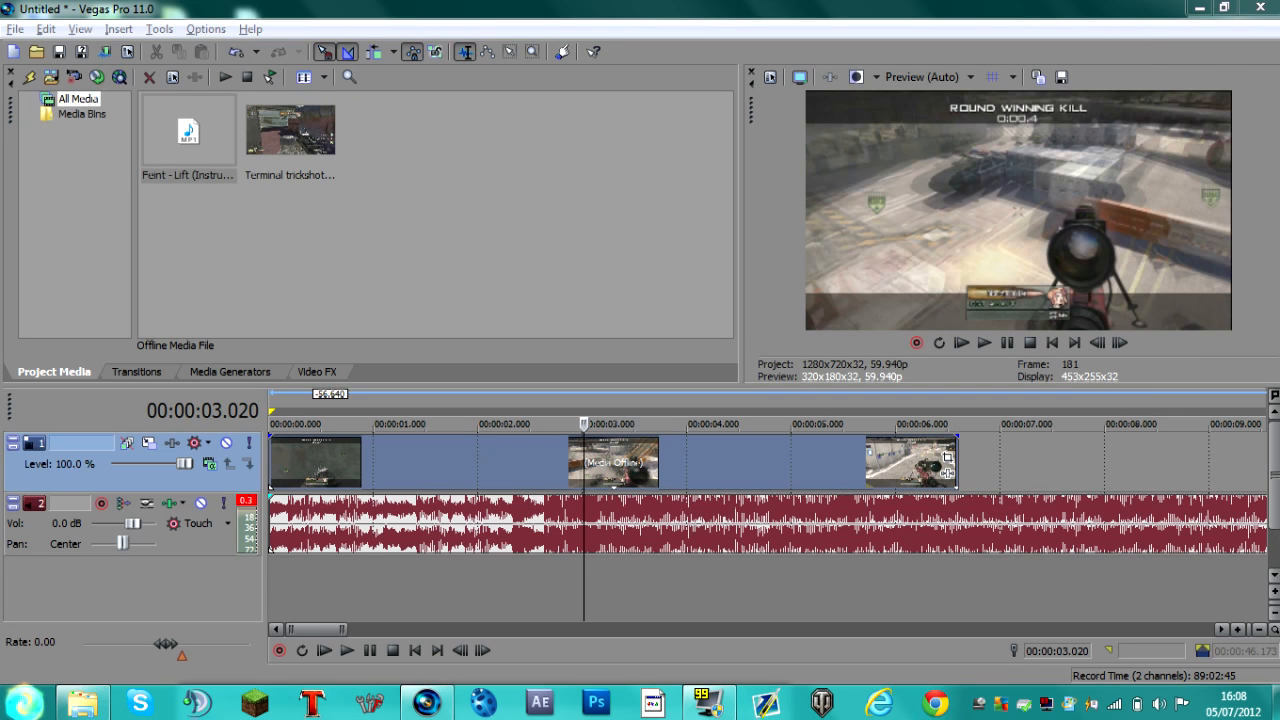
{"action": "right_click", "coordinate": [56, 708]}
{"action": "left_click", "coordinate": [90, 703]}
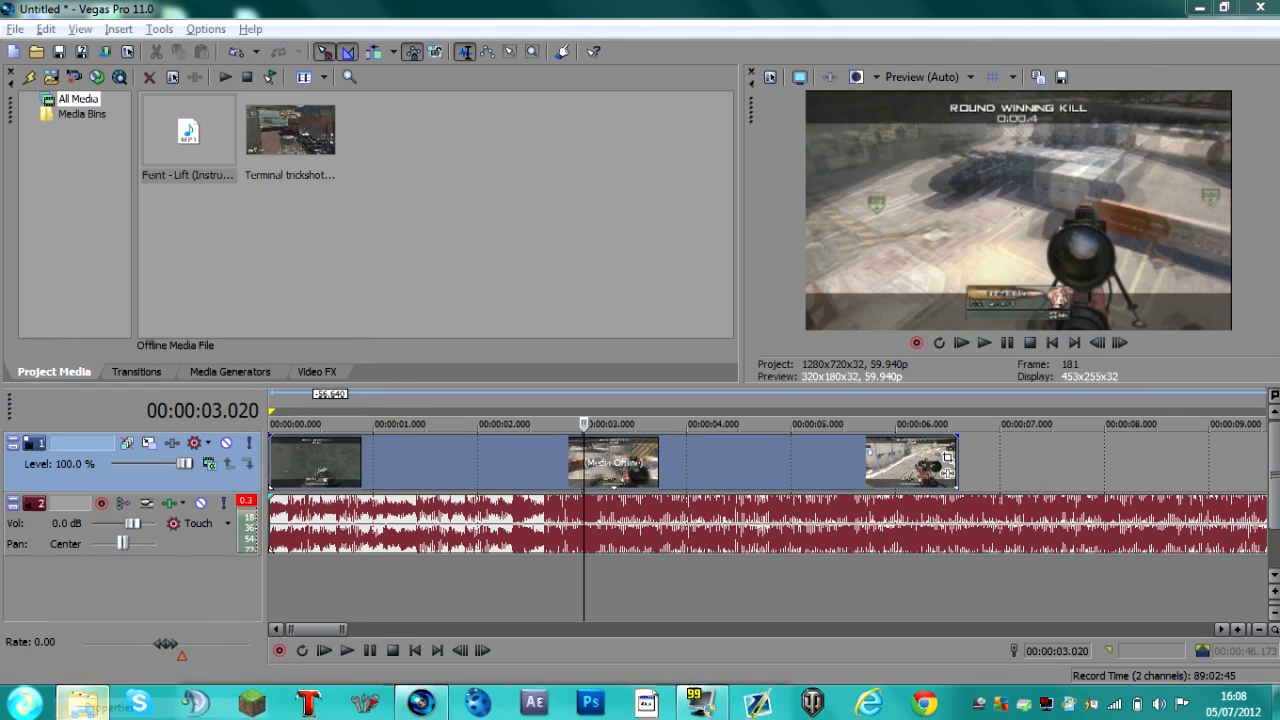
{"action": "left_click", "coordinate": [260, 405]}
{"action": "left_click", "coordinate": [260, 421]}
{"action": "left_click", "coordinate": [260, 405]}
{"action": "left_click", "coordinate": [260, 457]}
{"action": "left_click", "coordinate": [340, 655]}
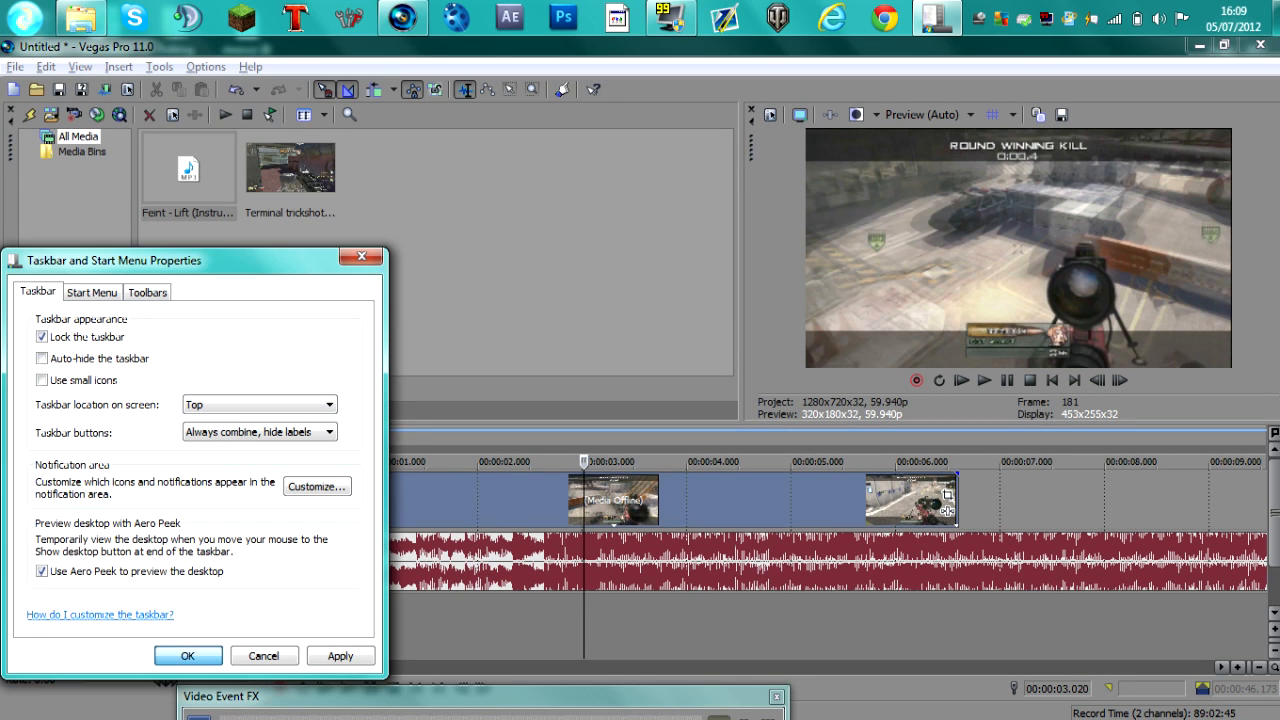
{"action": "left_click", "coordinate": [188, 656]}
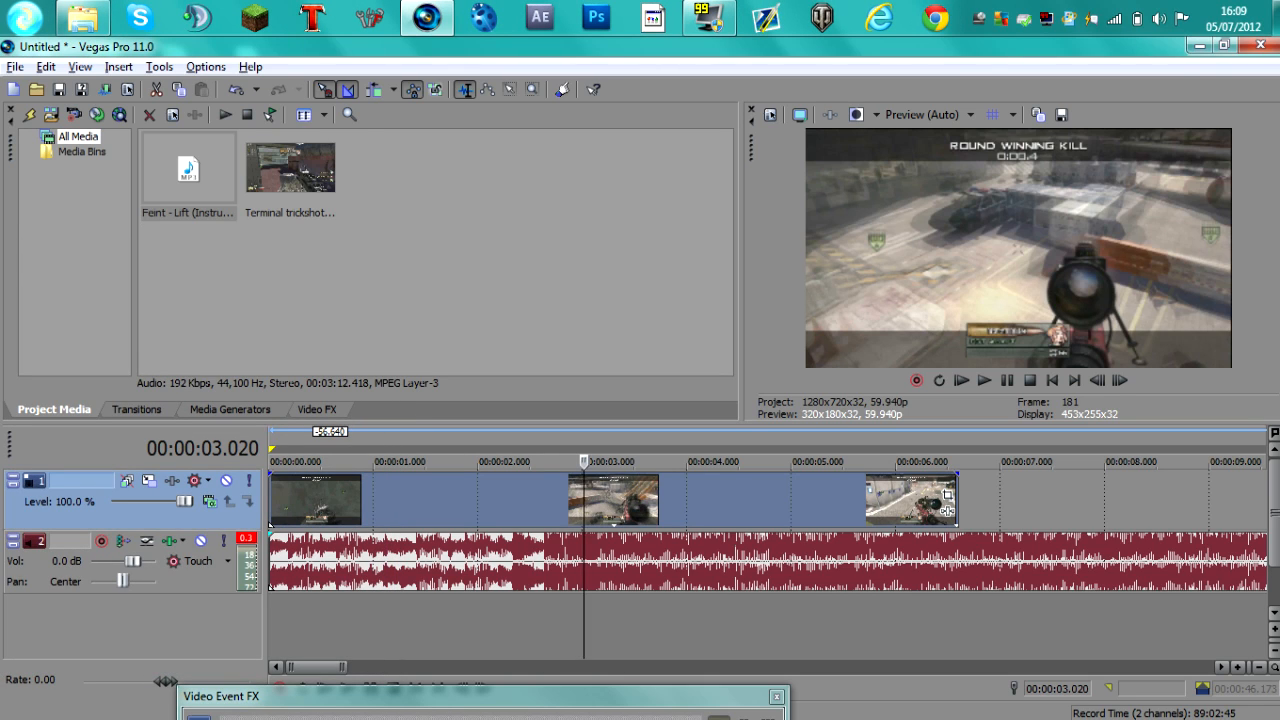
Step: Apply the black line removal pan/crop preset to the replay clip at 3.020 seconds and close the Video Event FX window
{"action": "left_click_drag", "start_coordinate": [289, 696], "coordinate": [183, 213]}
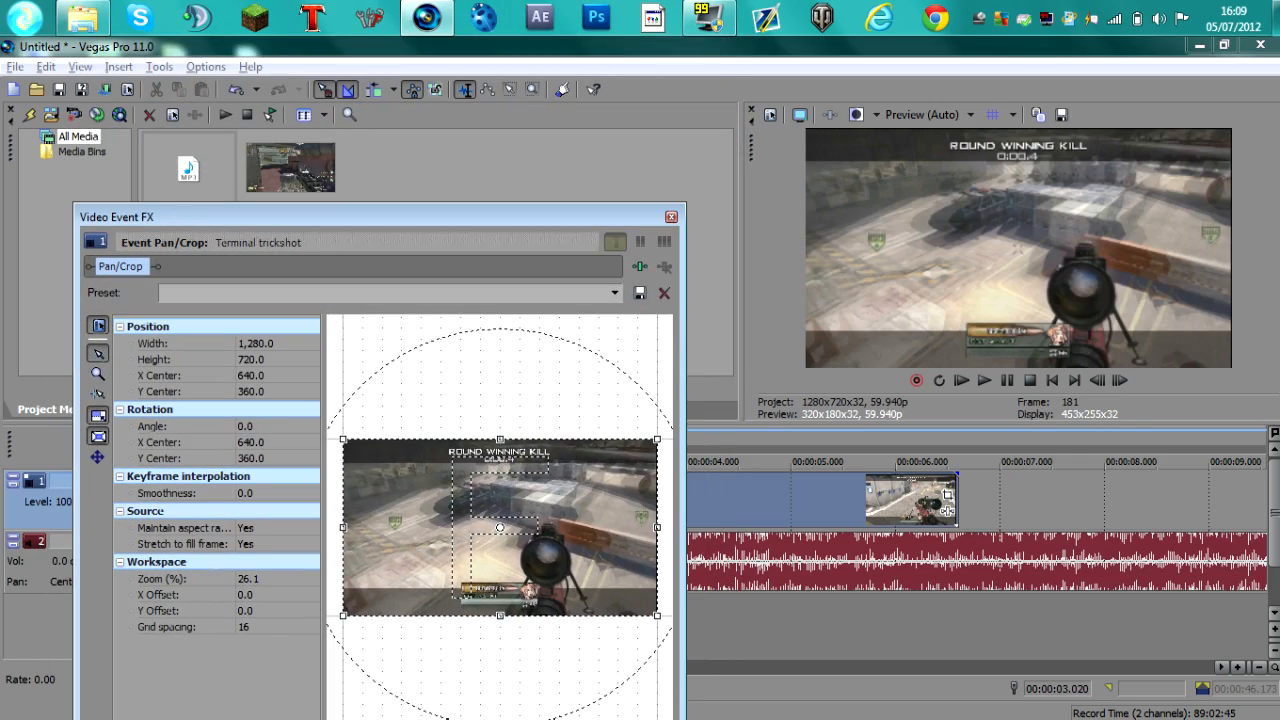
{"action": "left_click", "coordinate": [614, 293]}
{"action": "left_click", "coordinate": [206, 421]}
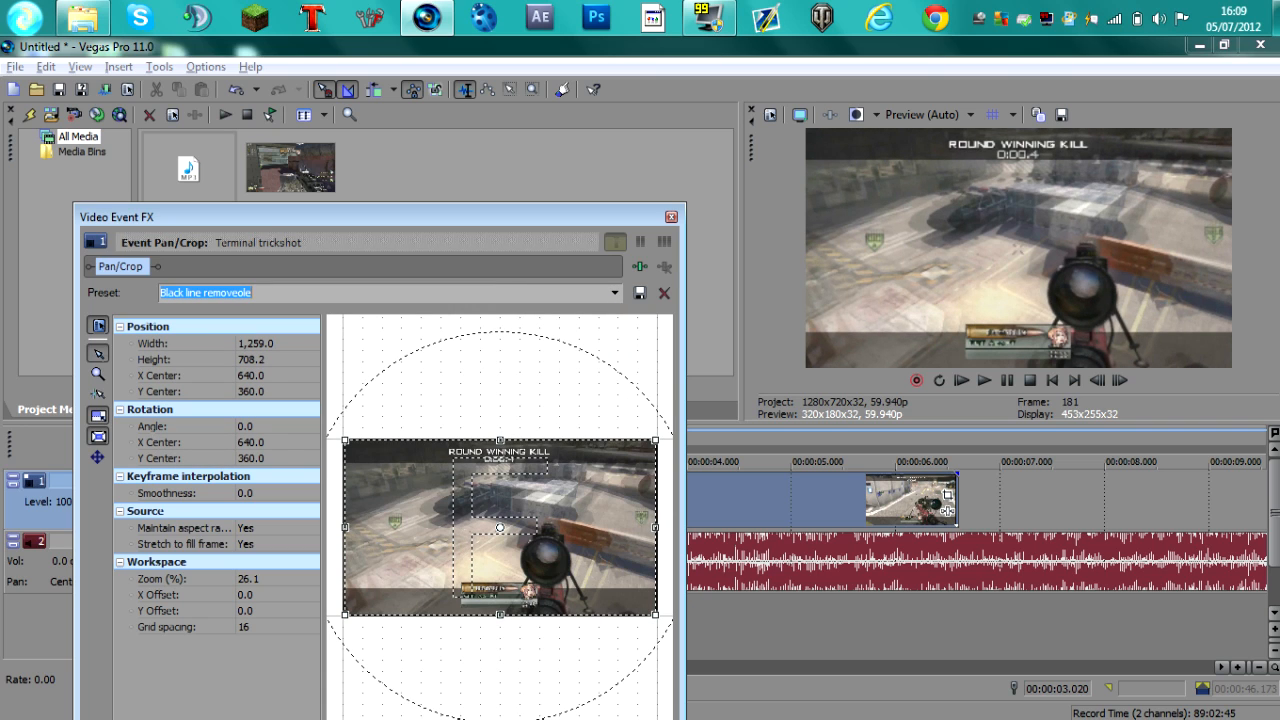
{"action": "left_click", "coordinate": [671, 217]}
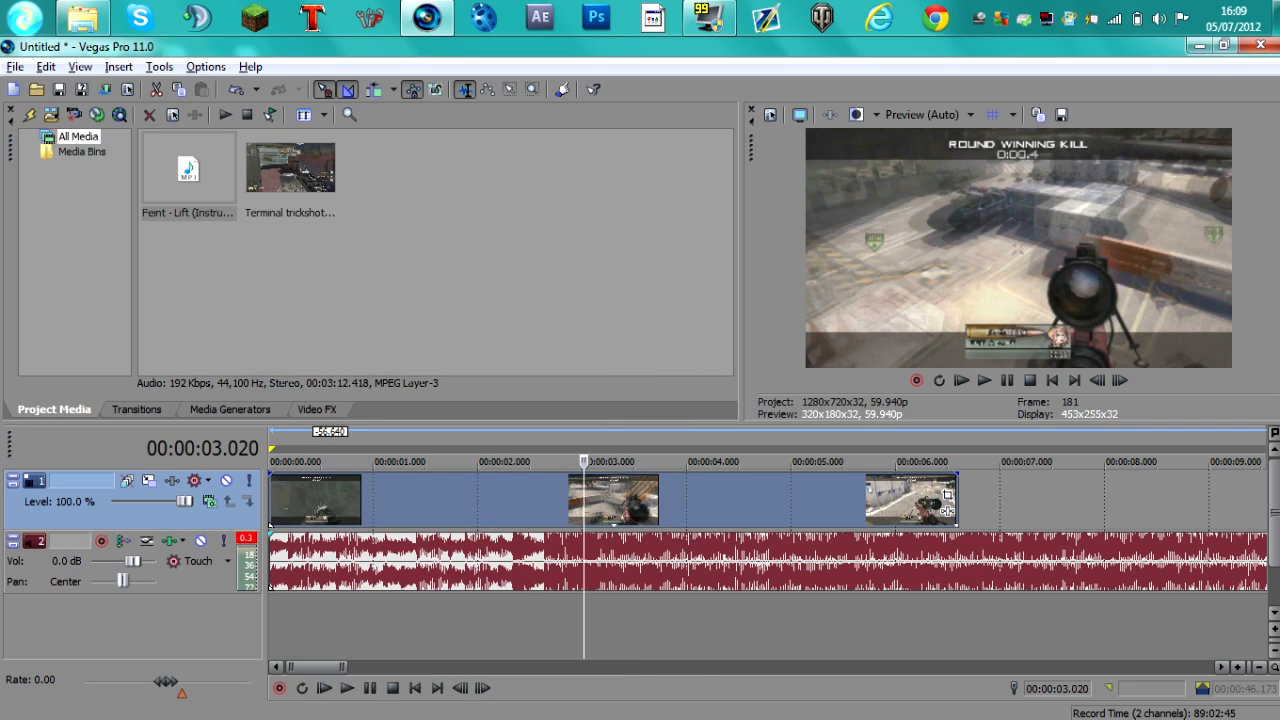
Step: Set the clip's first pan/crop keyframe to 1,259.0 wide and 708.2 high, and check the start of the clip
{"action": "left_click", "coordinate": [277, 462]}
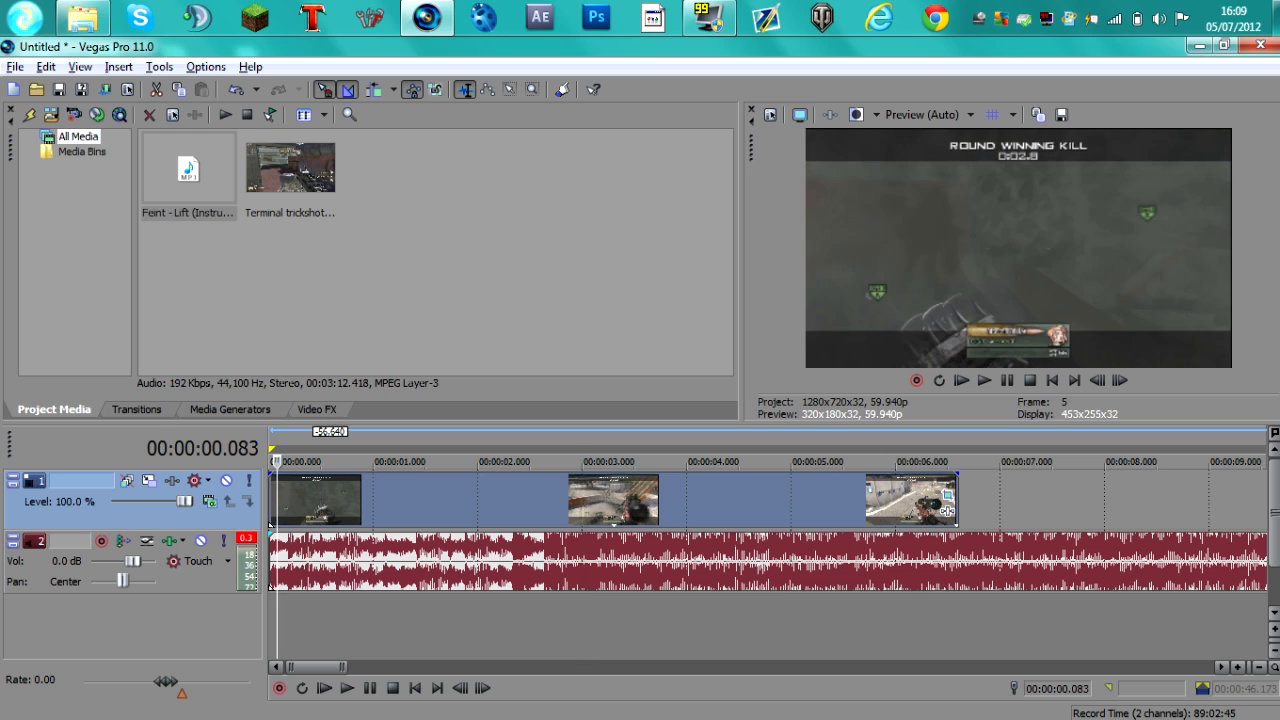
{"action": "left_click", "coordinate": [946, 510]}
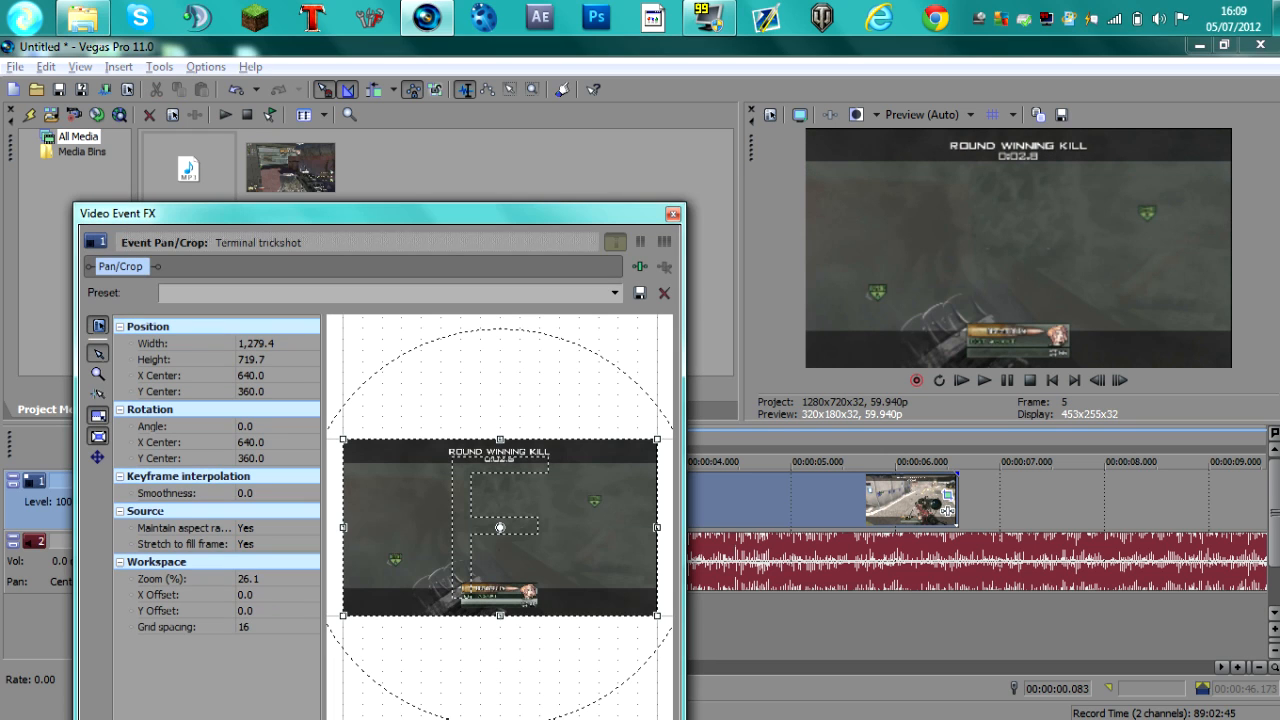
{"action": "left_click_drag", "start_coordinate": [292, 212], "coordinate": [268, 51]}
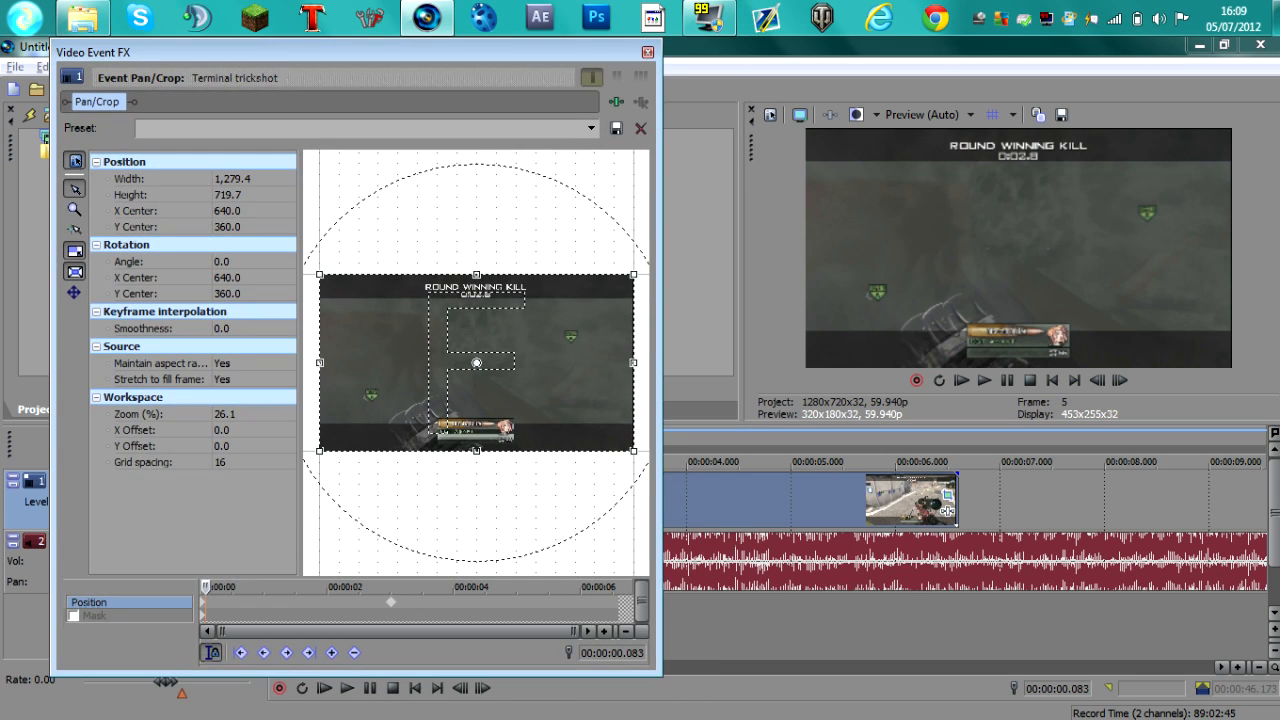
{"action": "left_click", "coordinate": [203, 602]}
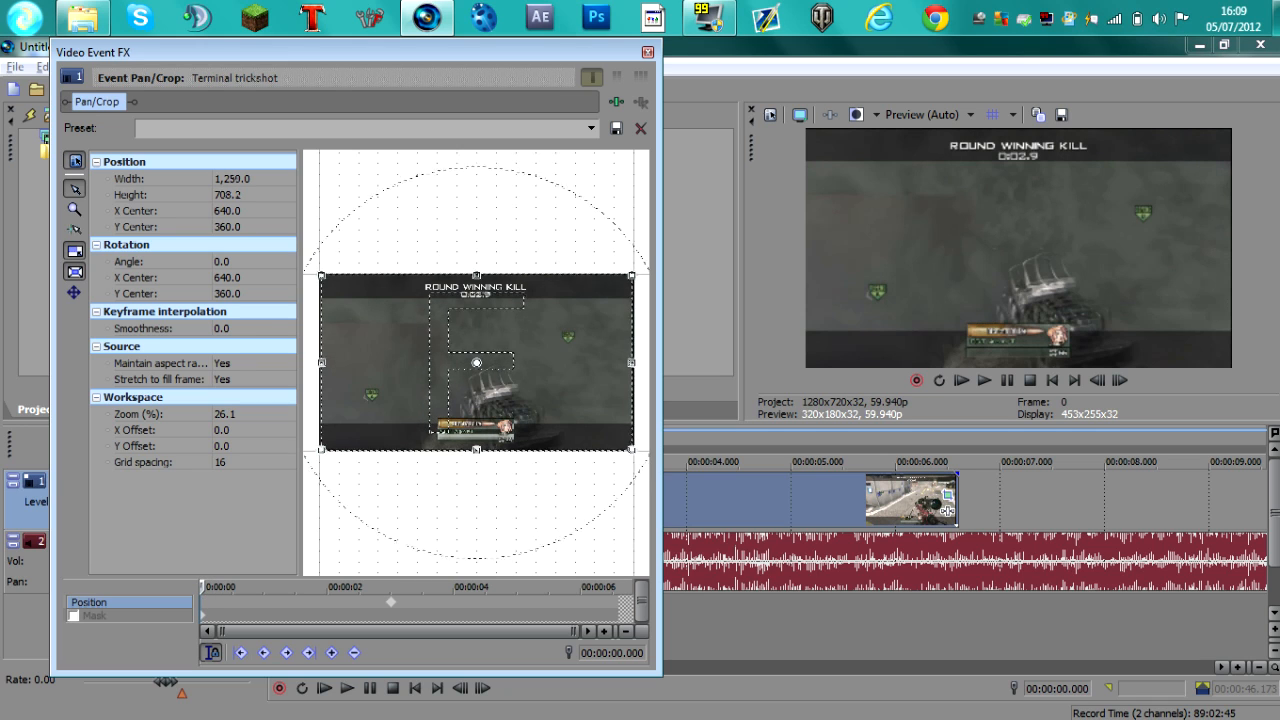
{"action": "left_click_drag", "start_coordinate": [634, 274], "coordinate": [631, 276]}
{"action": "left_click", "coordinate": [647, 52]}
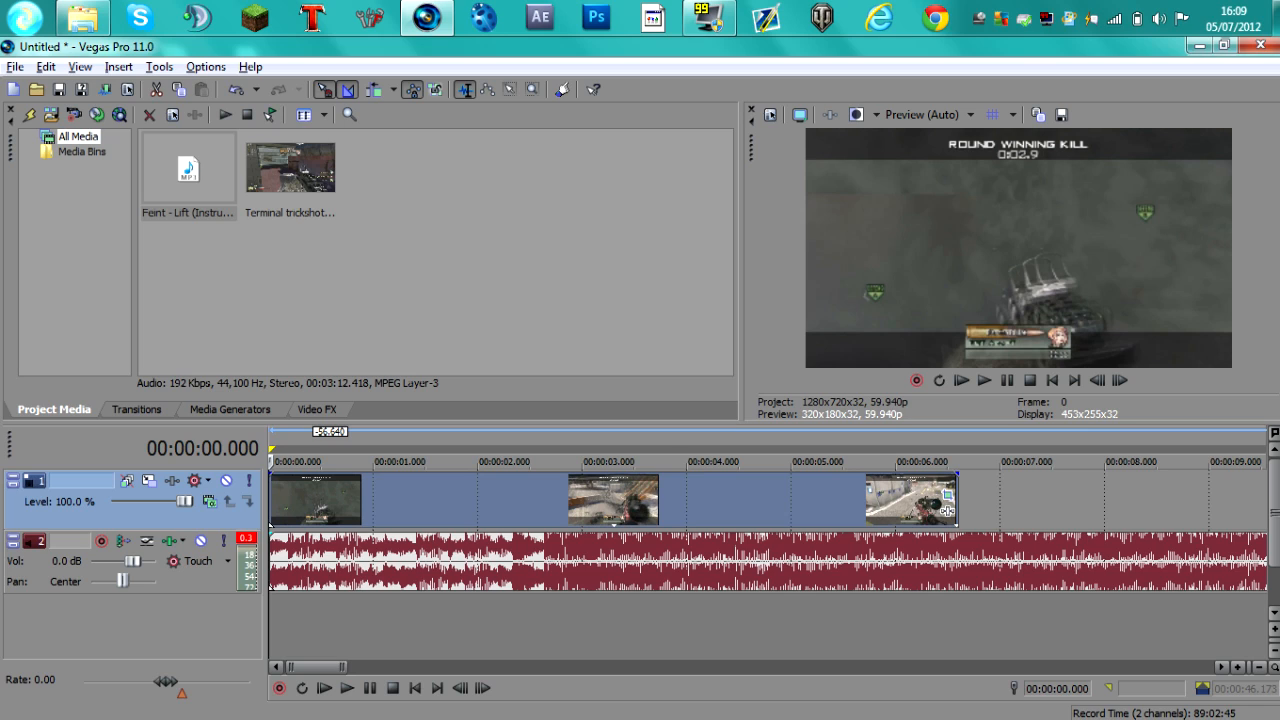
{"action": "left_click", "coordinate": [341, 512]}
{"action": "left_click", "coordinate": [277, 512]}
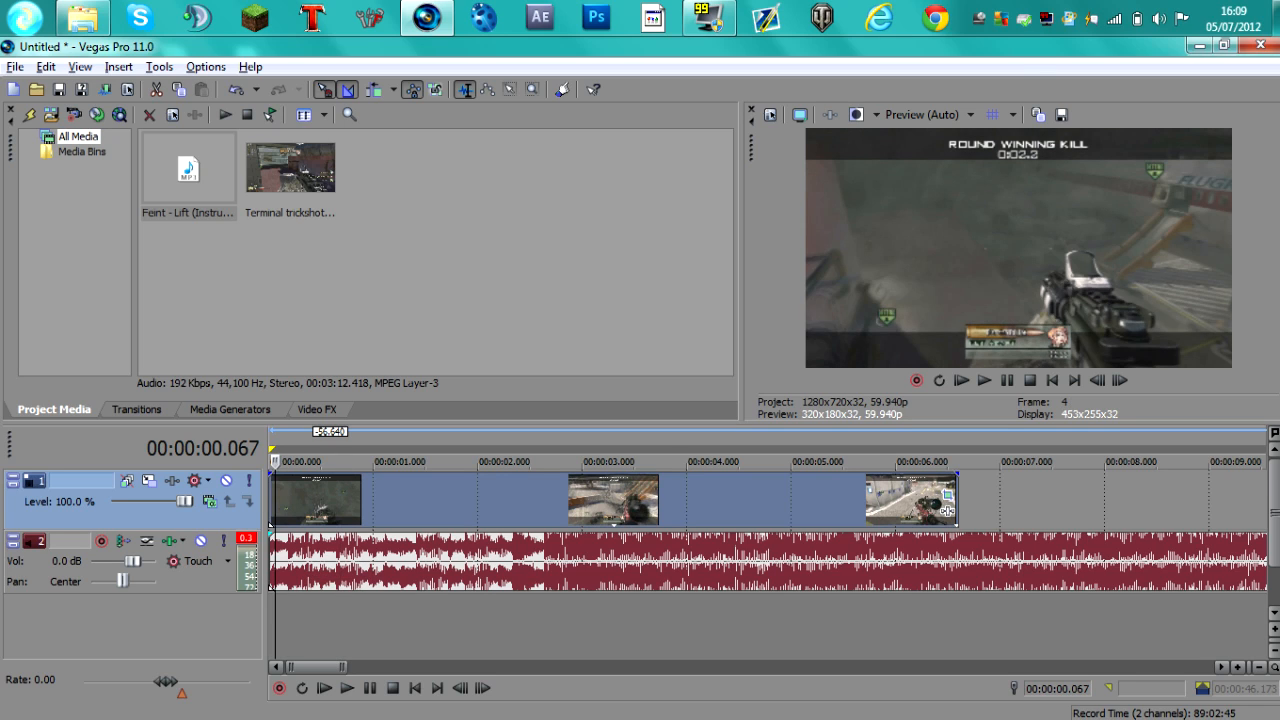
{"action": "left_click", "coordinate": [270, 512]}
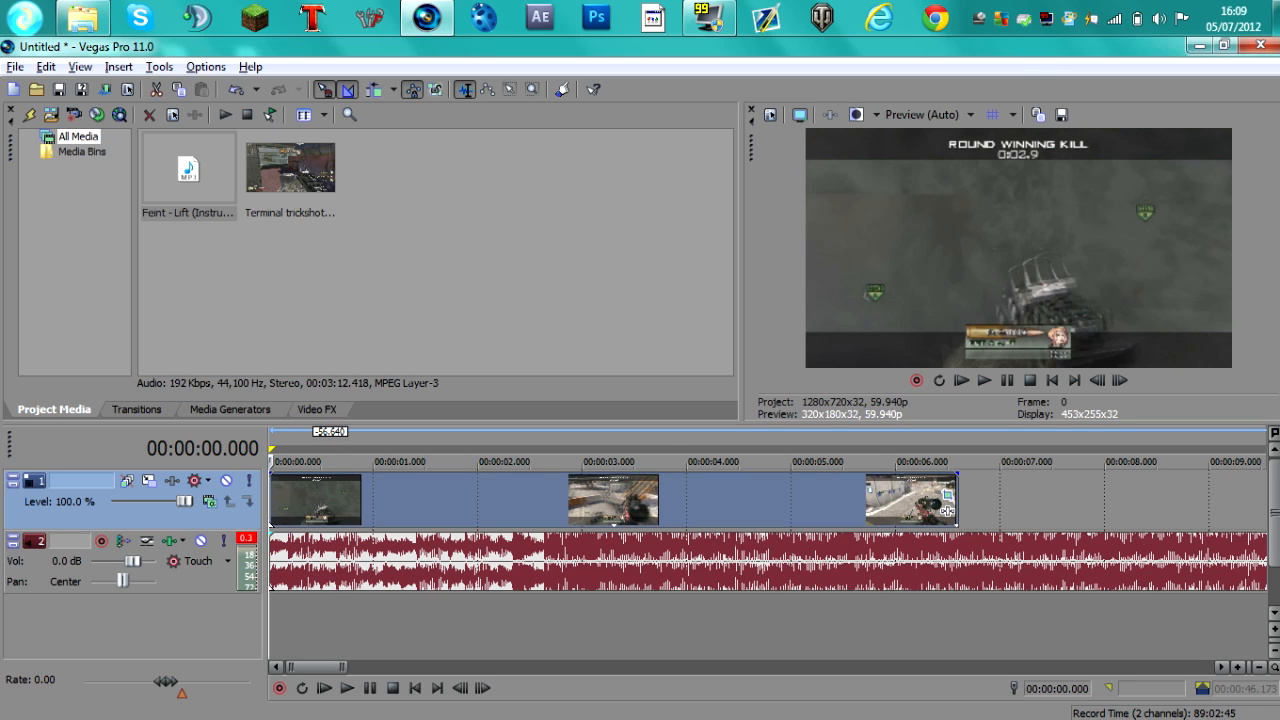
Step: Find the exact shot frame and split the replay clip at 3.020 seconds
{"action": "left_click", "coordinate": [584, 512]}
{"action": "key", "text": "Right"}
{"action": "key", "text": "Right"}
{"action": "key", "text": "Right"}
{"action": "key", "text": "Right"}
{"action": "key", "text": "Right"}
{"action": "key", "text": "Right"}
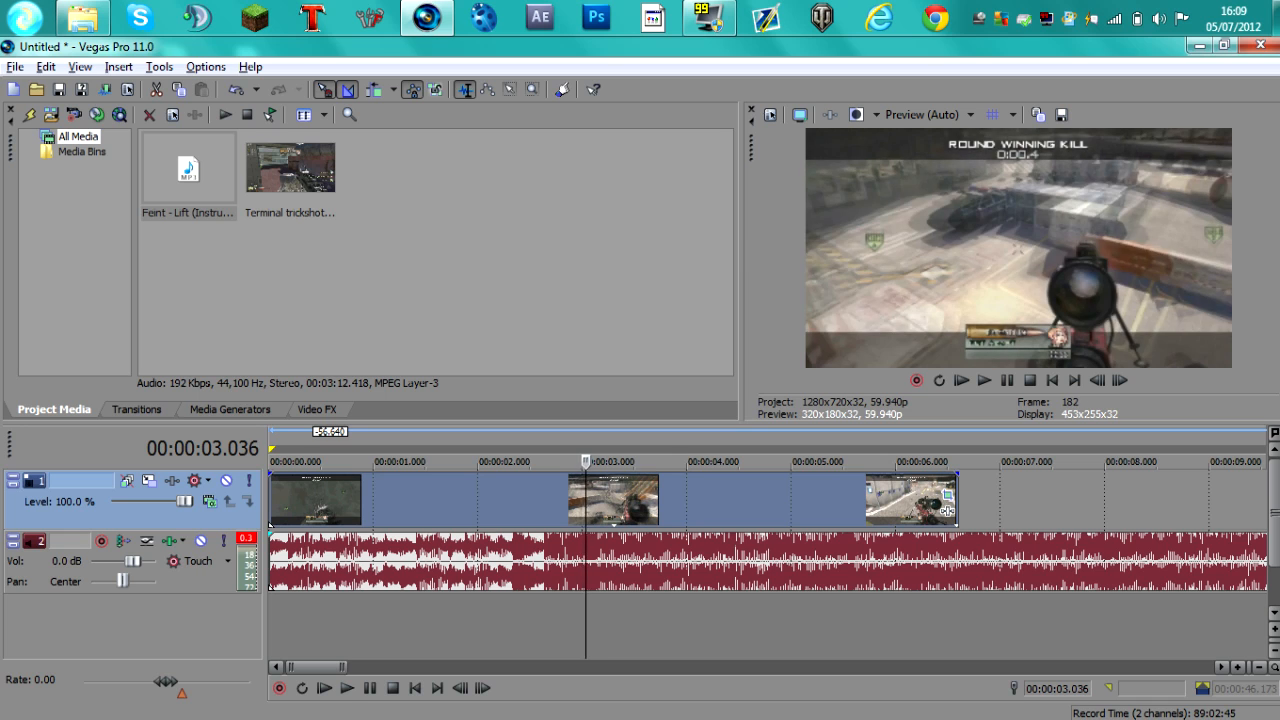
{"action": "key", "text": "Left"}
{"action": "key", "text": "Left"}
{"action": "key", "text": "Left"}
{"action": "key", "text": "Left"}
{"action": "key", "text": "Left"}
{"action": "key", "text": "Left"}
{"action": "key", "text": "Left"}
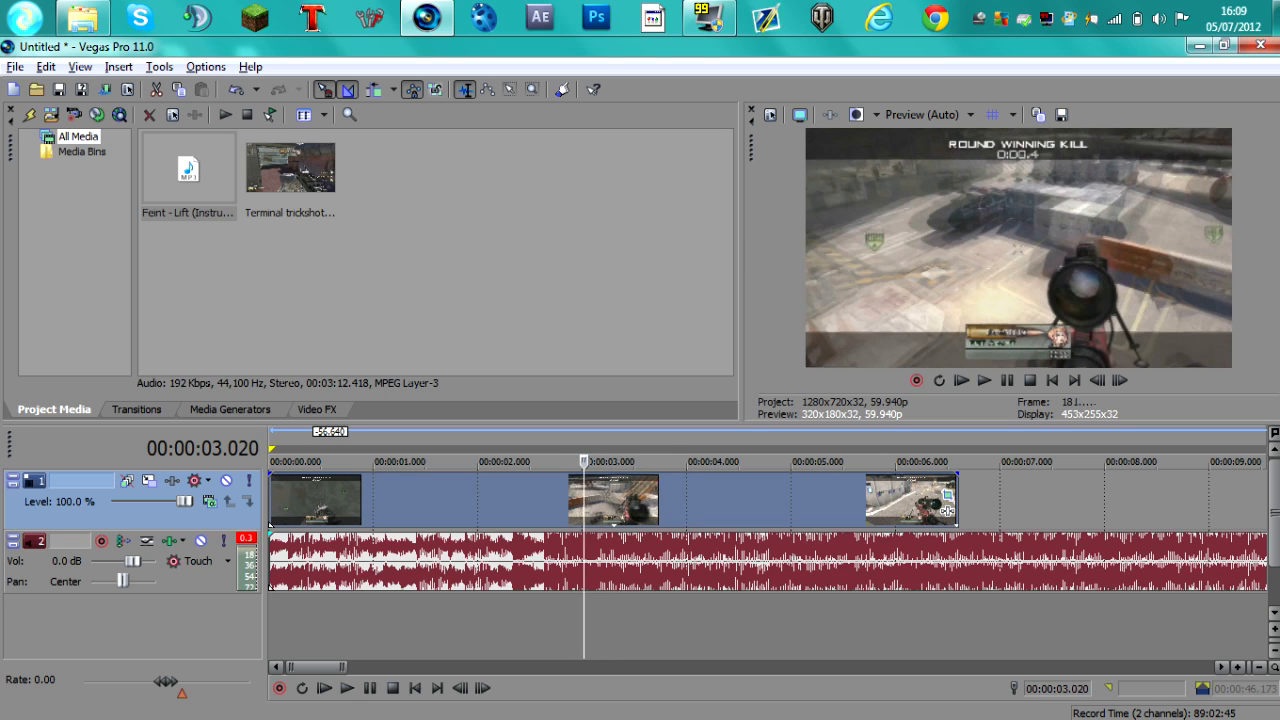
{"action": "key", "text": "Left"}
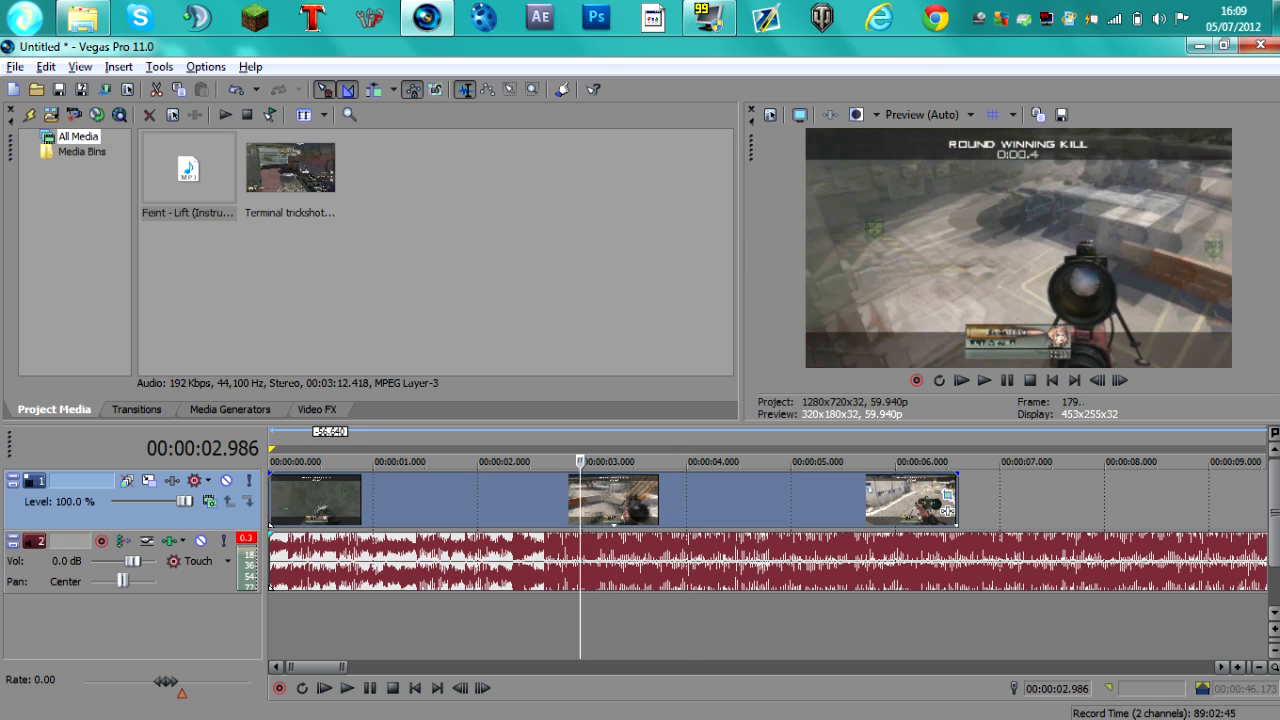
{"action": "key", "text": "Up"}
{"action": "key", "text": "Right"}
{"action": "key", "text": "Right"}
{"action": "key", "text": "Left"}
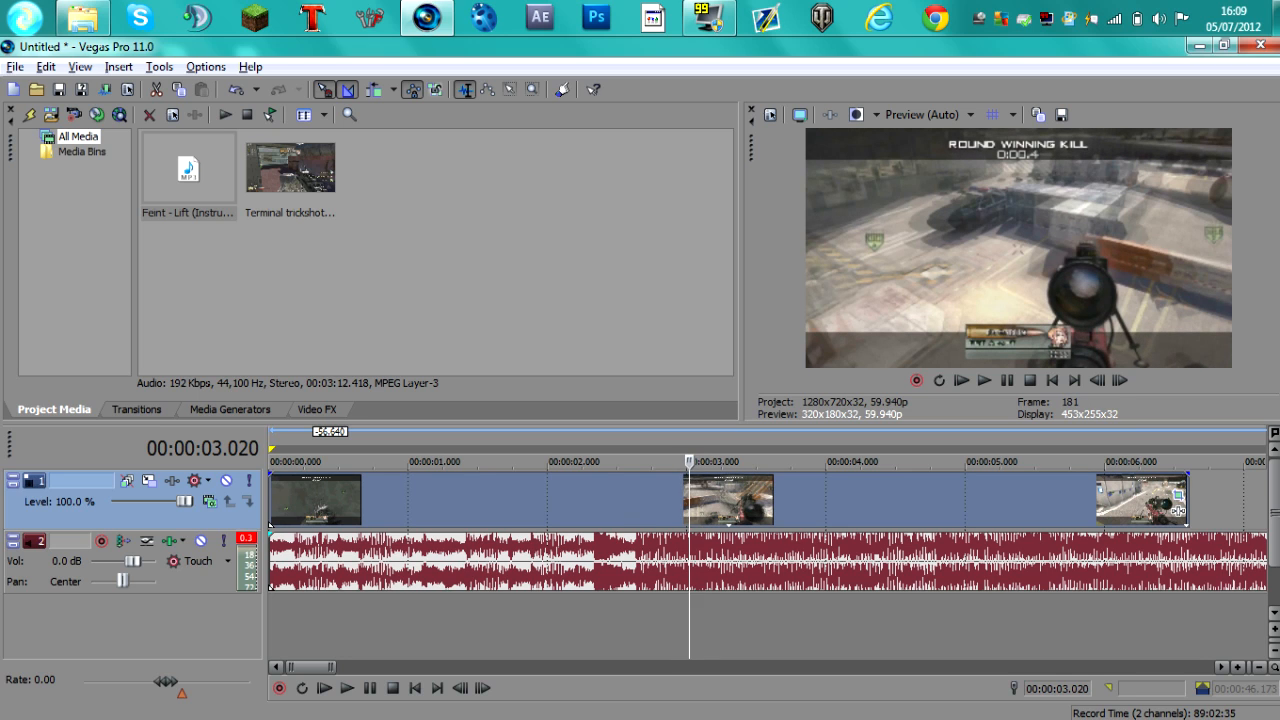
{"action": "key", "text": "s"}
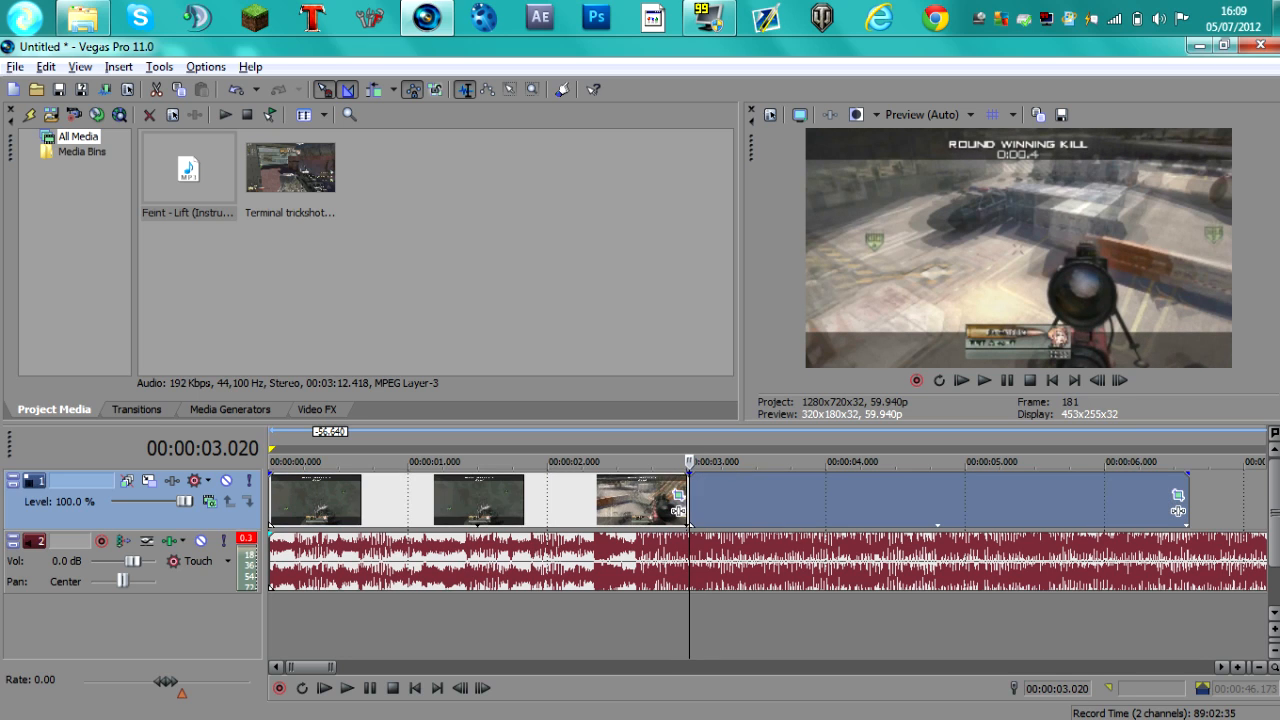
Step: Shift the song so that its beat at about 2.64 seconds lines up with the clip split at 3.020 seconds
{"action": "key", "text": "Up"}
{"action": "key", "text": "Up"}
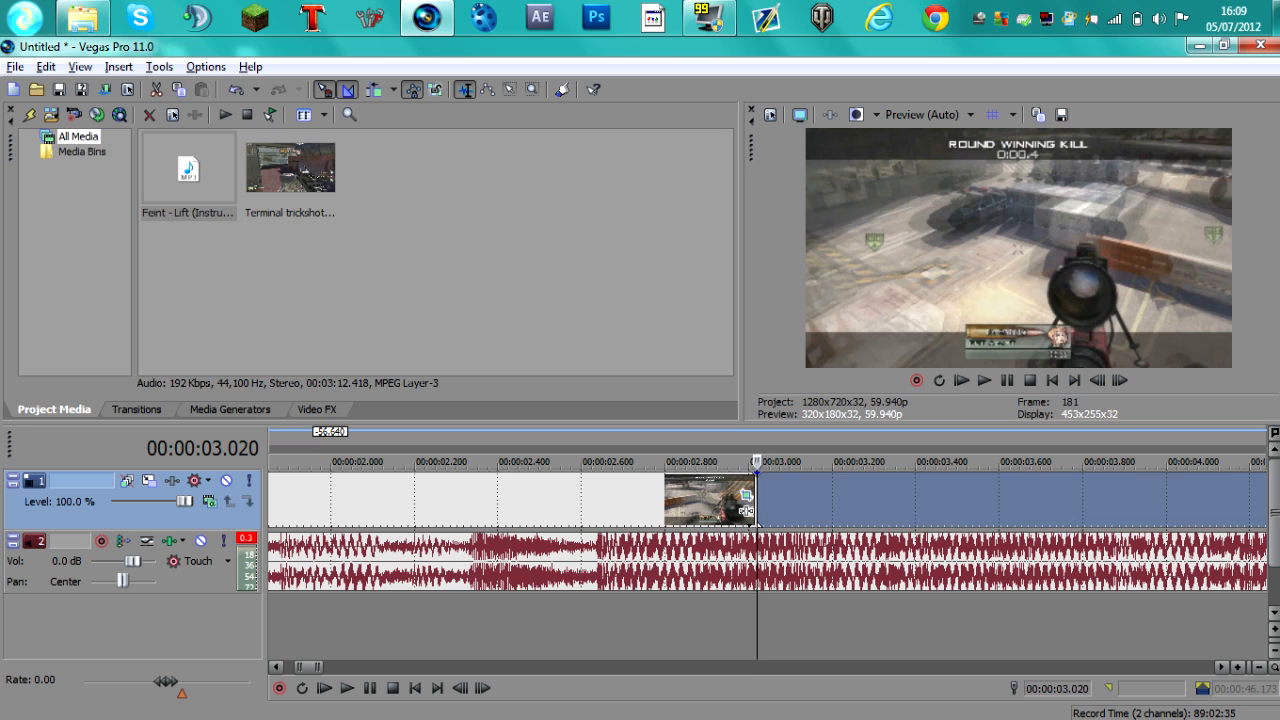
{"action": "left_click", "coordinate": [527, 622]}
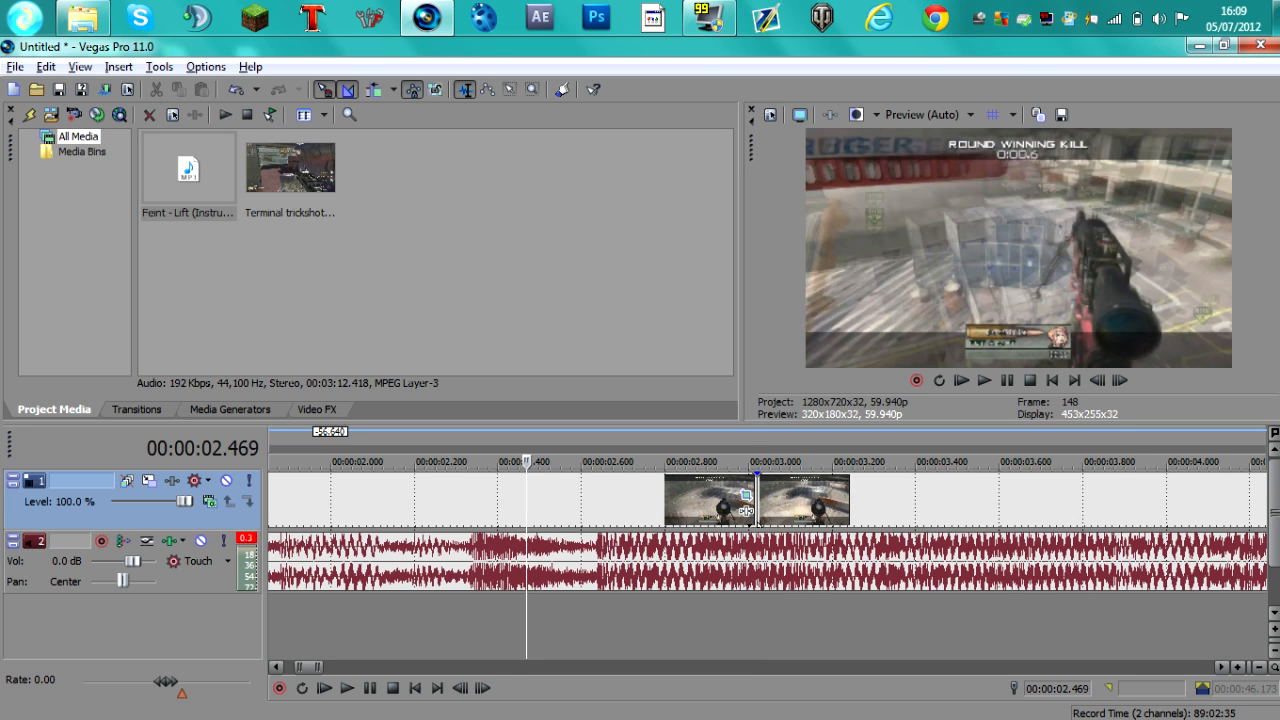
{"action": "left_click", "coordinate": [597, 562]}
{"action": "key", "text": "space"}
{"action": "key", "text": "space"}
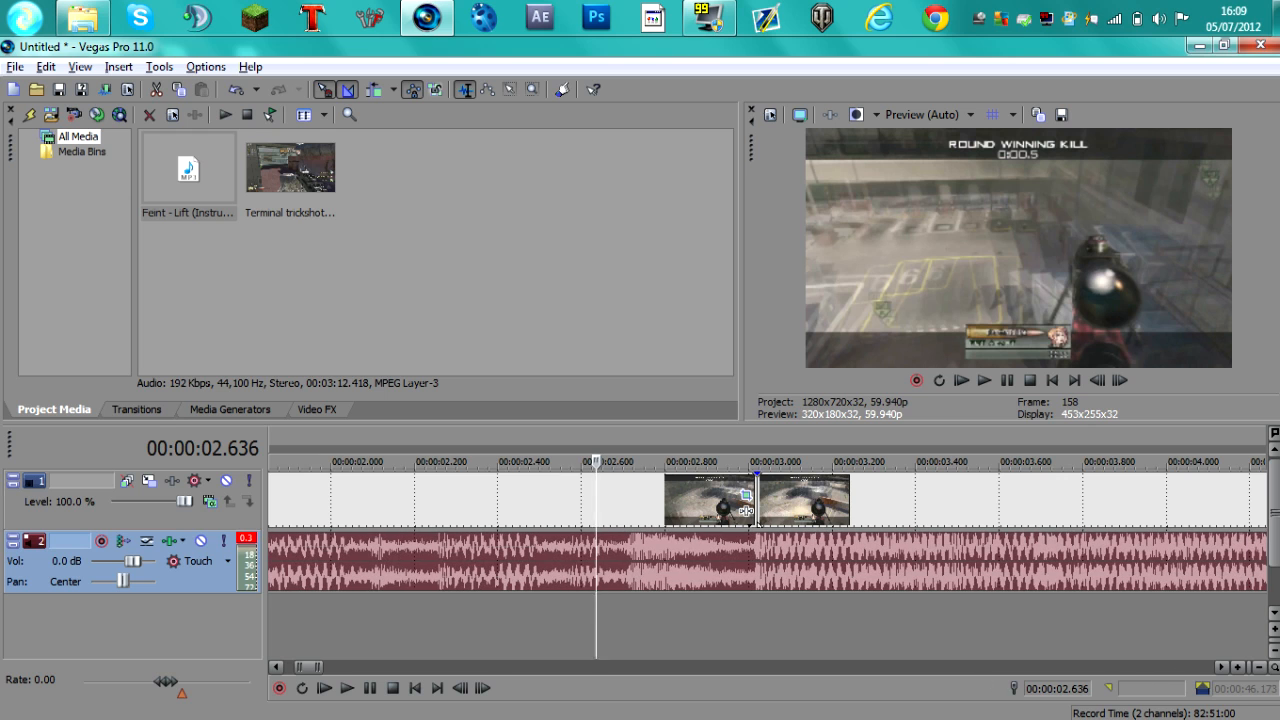
{"action": "left_click", "coordinate": [745, 510]}
{"action": "scroll", "coordinate": [746, 511], "scroll_direction": "up", "scroll_amount": 10}
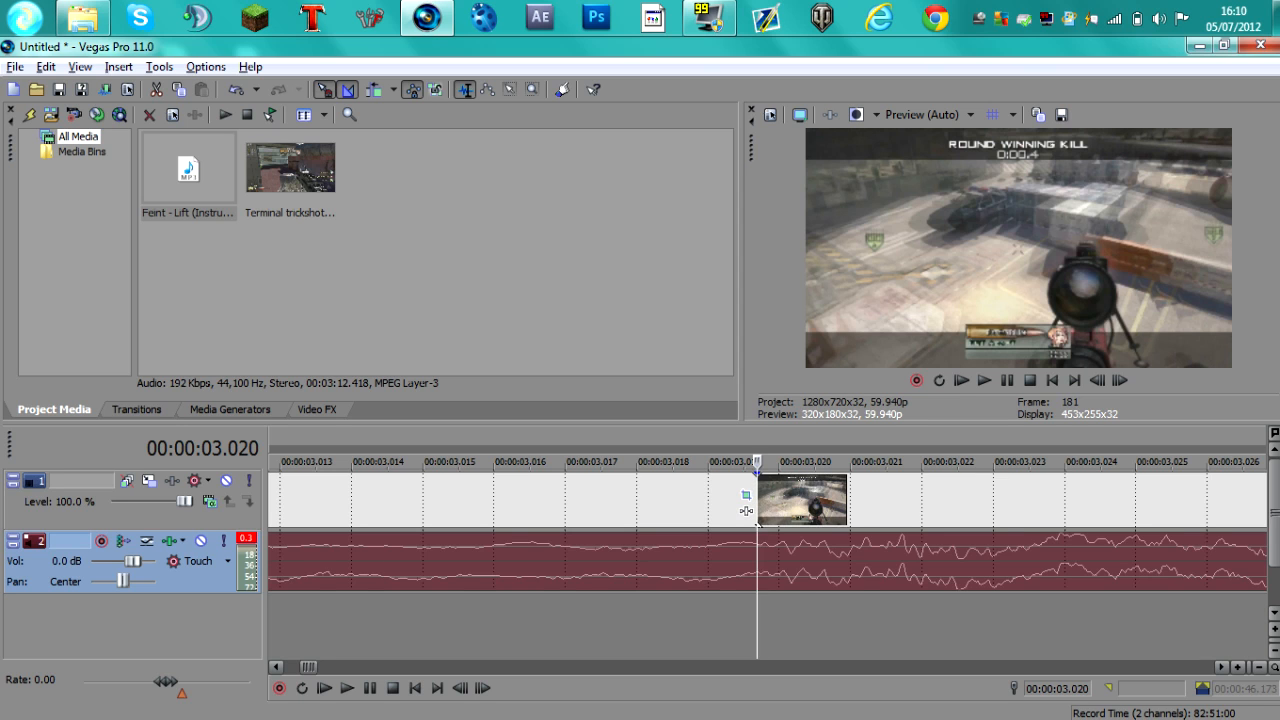
{"action": "scroll", "coordinate": [746, 511], "scroll_direction": "up", "scroll_amount": 1}
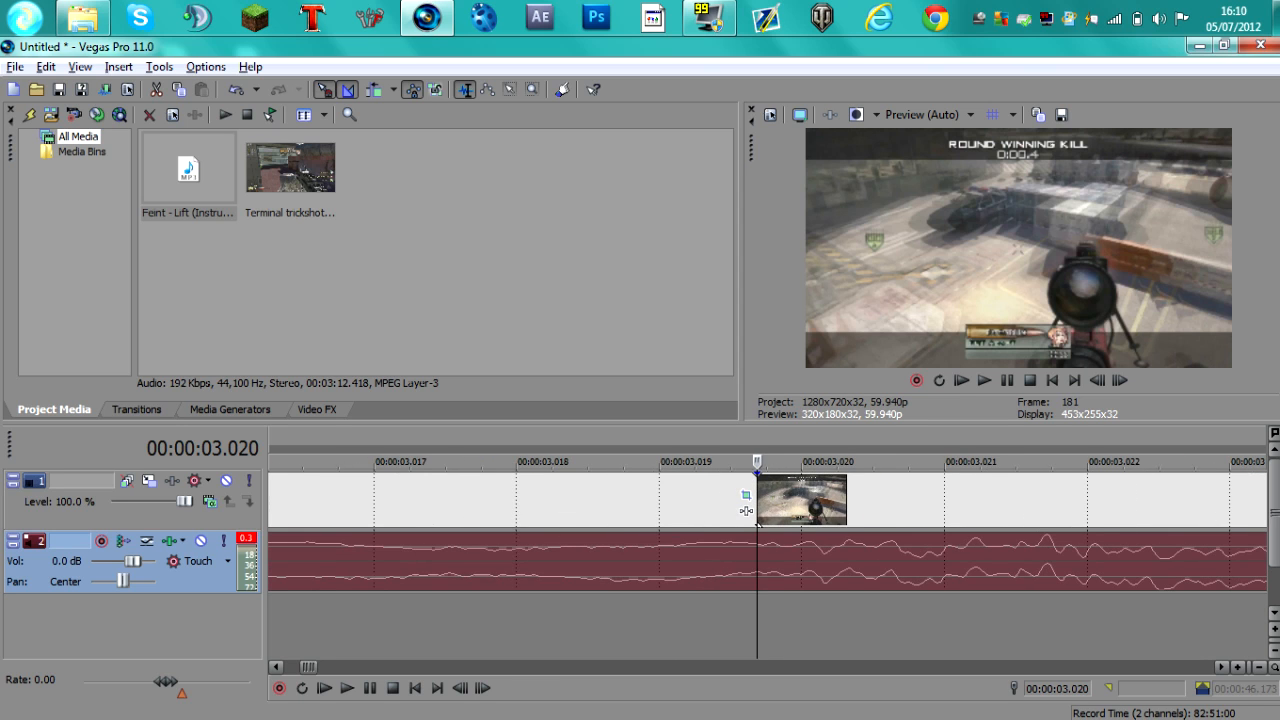
Step: Extend the beginning of the song back to the start of the timeline
{"action": "scroll", "coordinate": [746, 511], "scroll_direction": "down", "scroll_amount": 3}
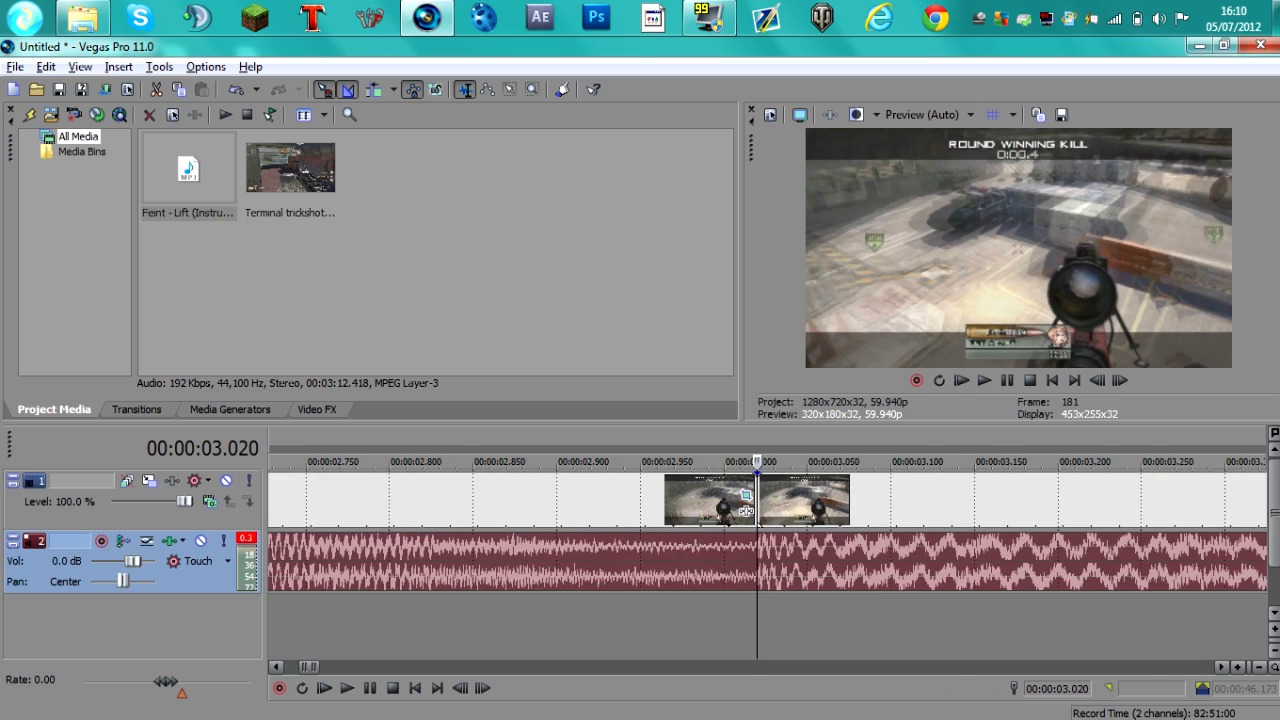
{"action": "scroll", "coordinate": [746, 511], "scroll_direction": "down", "scroll_amount": 6}
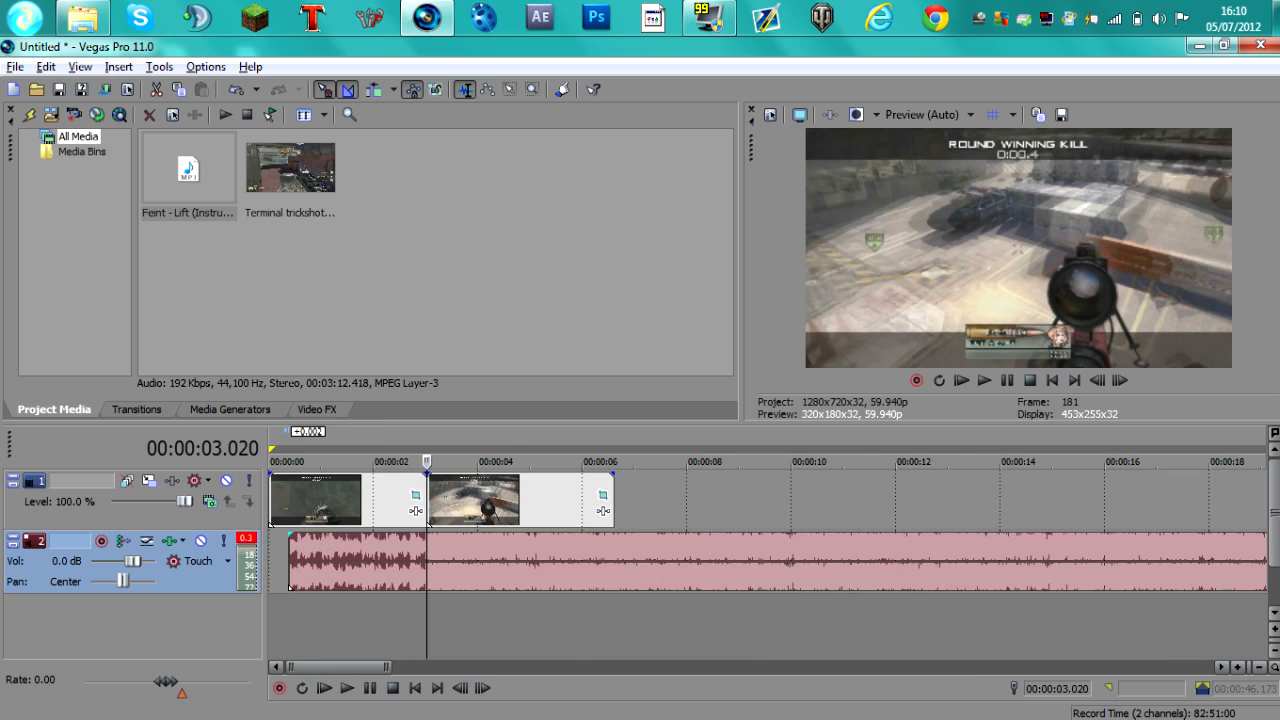
{"action": "left_click_drag", "start_coordinate": [289, 561], "coordinate": [269, 561]}
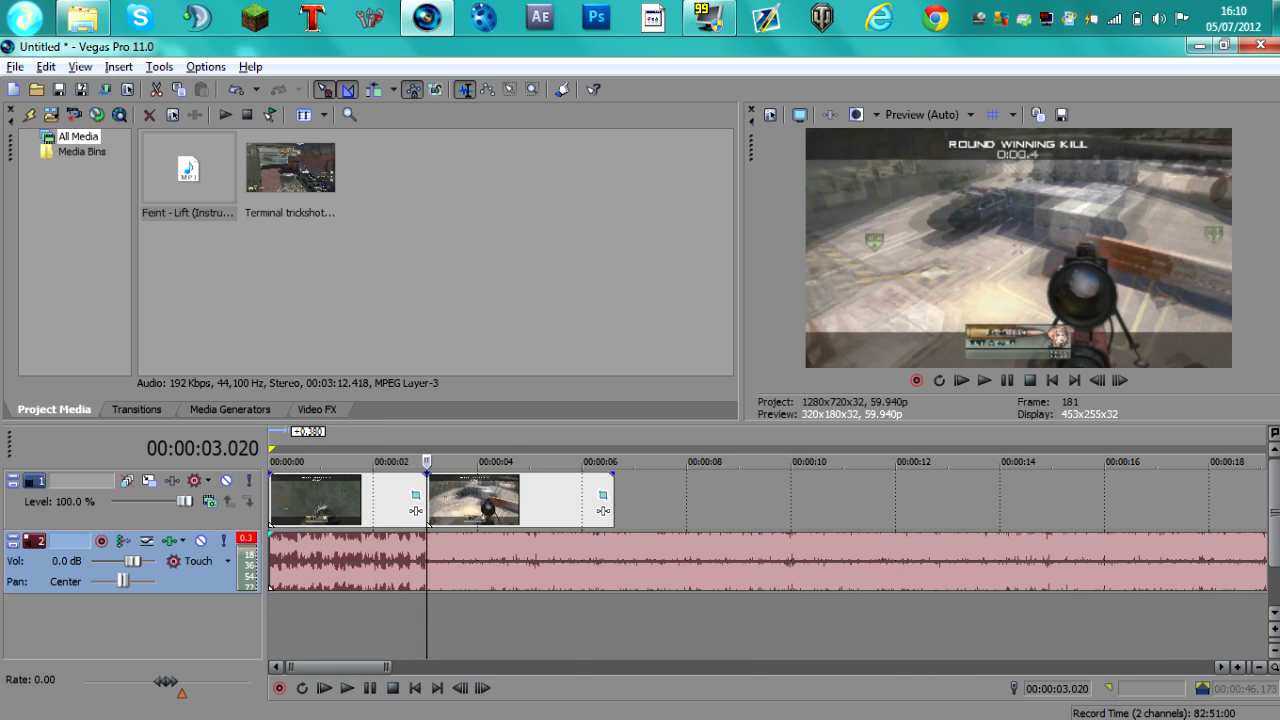
Step: Split the song at the end of the replay clip, at 6.607 seconds, and delete the excess after it
{"action": "left_click", "coordinate": [616, 548]}
{"action": "key", "text": "s"}
{"action": "key", "text": "Delete"}
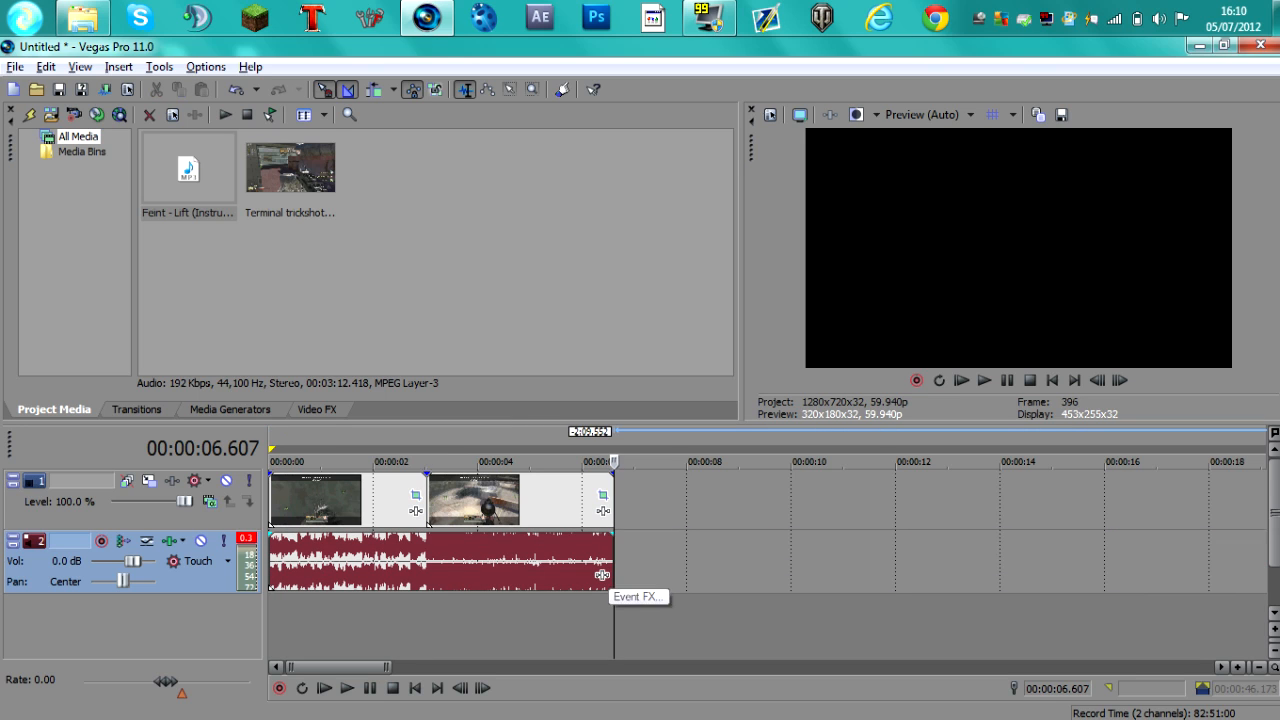
Step: Add a fade-in of about 0.564 seconds to the start of the song with the slow logarithmic curve
{"action": "left_click", "coordinate": [271, 561]}
{"action": "scroll", "coordinate": [271, 561], "scroll_direction": "up", "scroll_amount": 4}
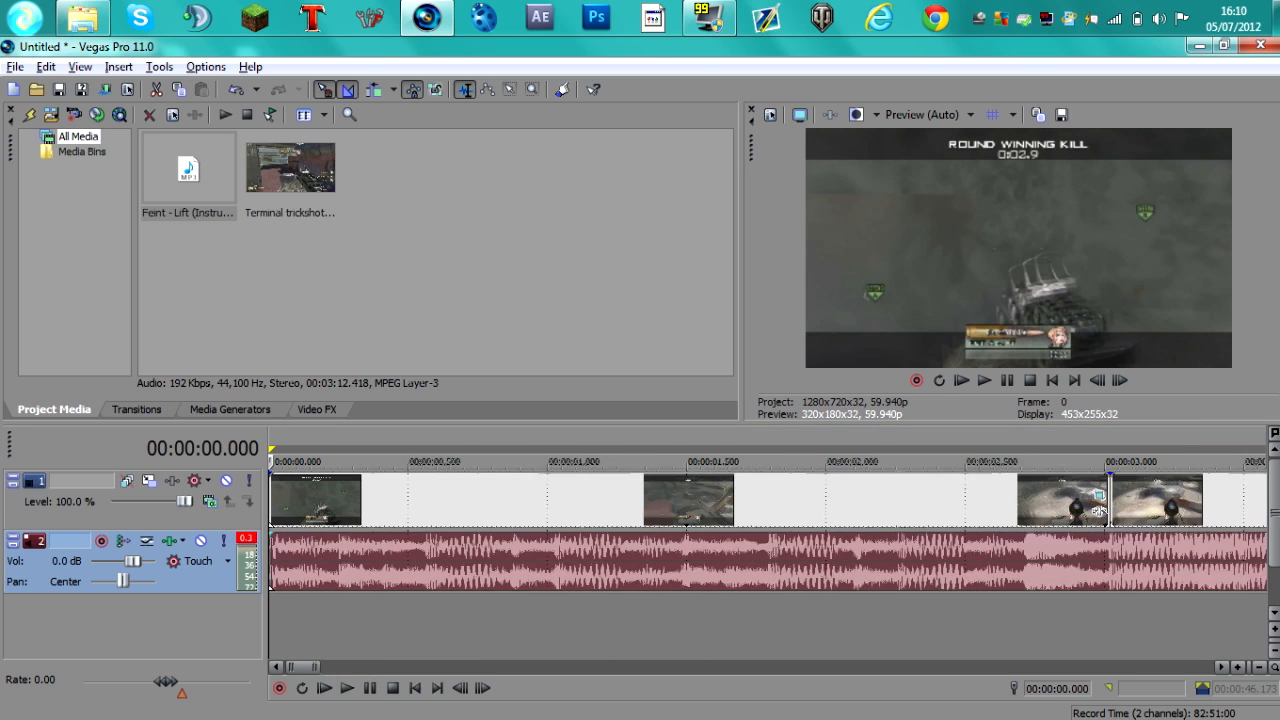
{"action": "left_click_drag", "start_coordinate": [270, 533], "coordinate": [426, 534]}
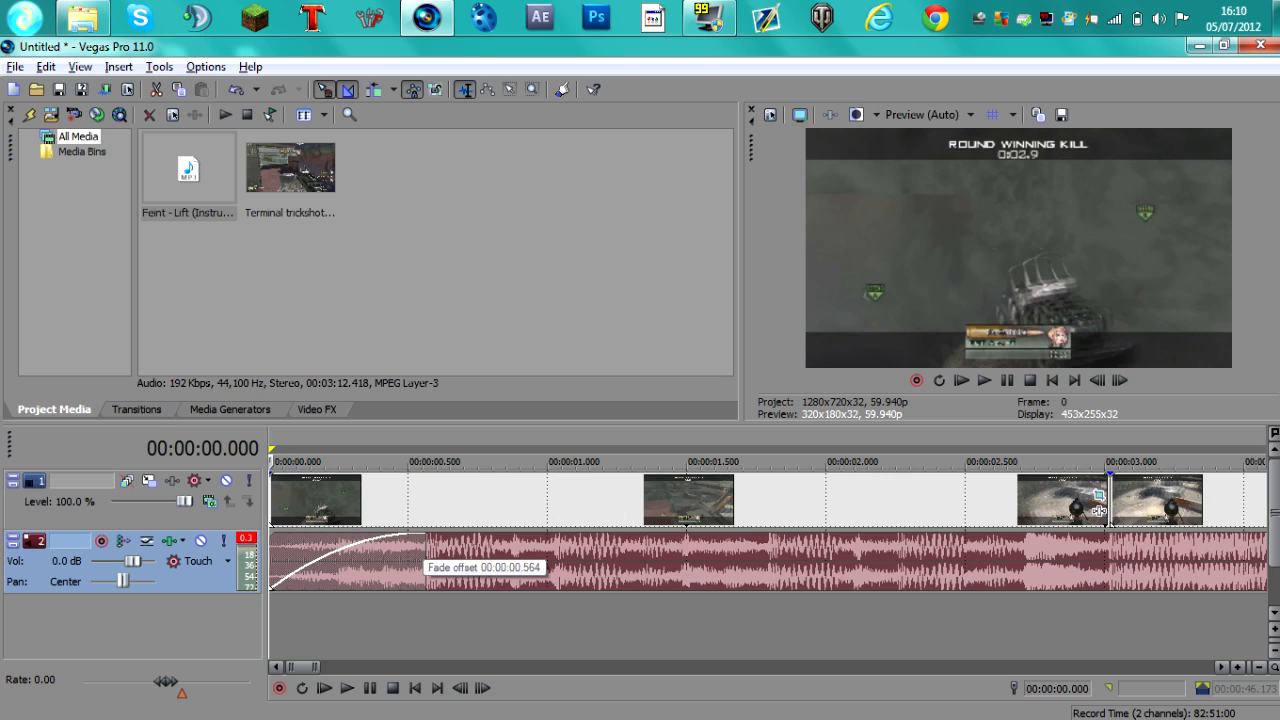
{"action": "right_click", "coordinate": [424, 553]}
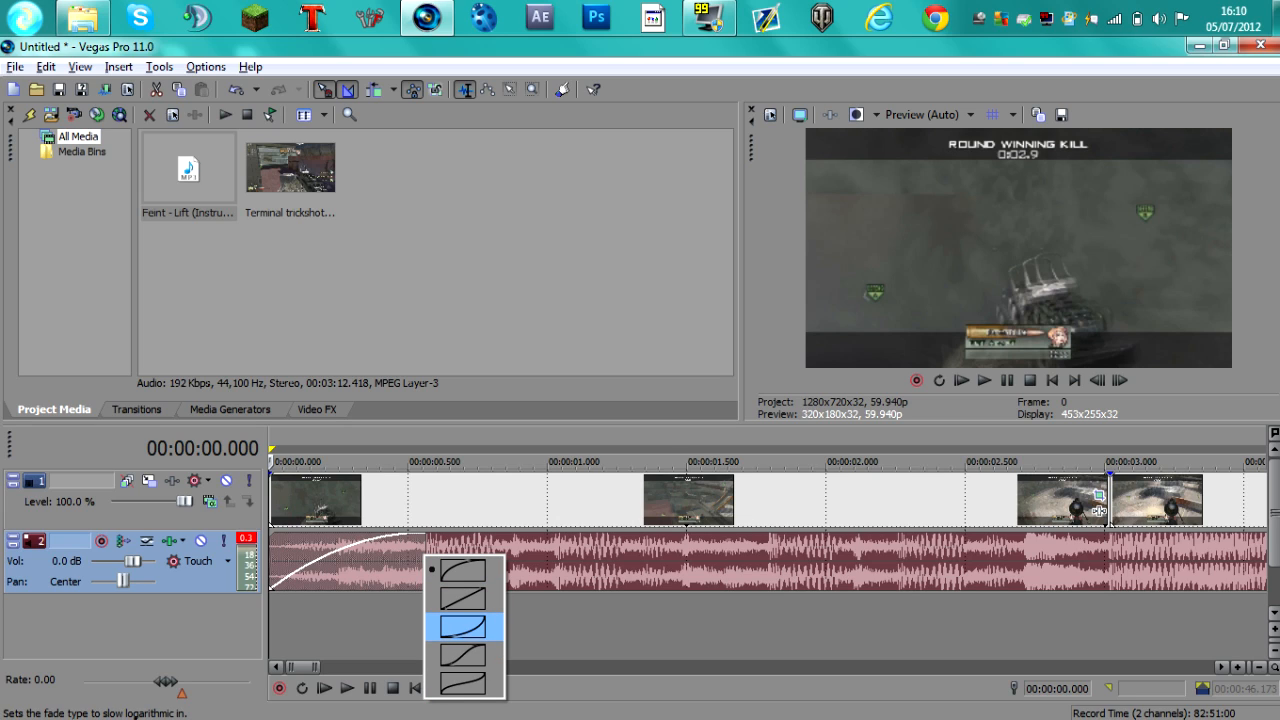
{"action": "left_click", "coordinate": [463, 626]}
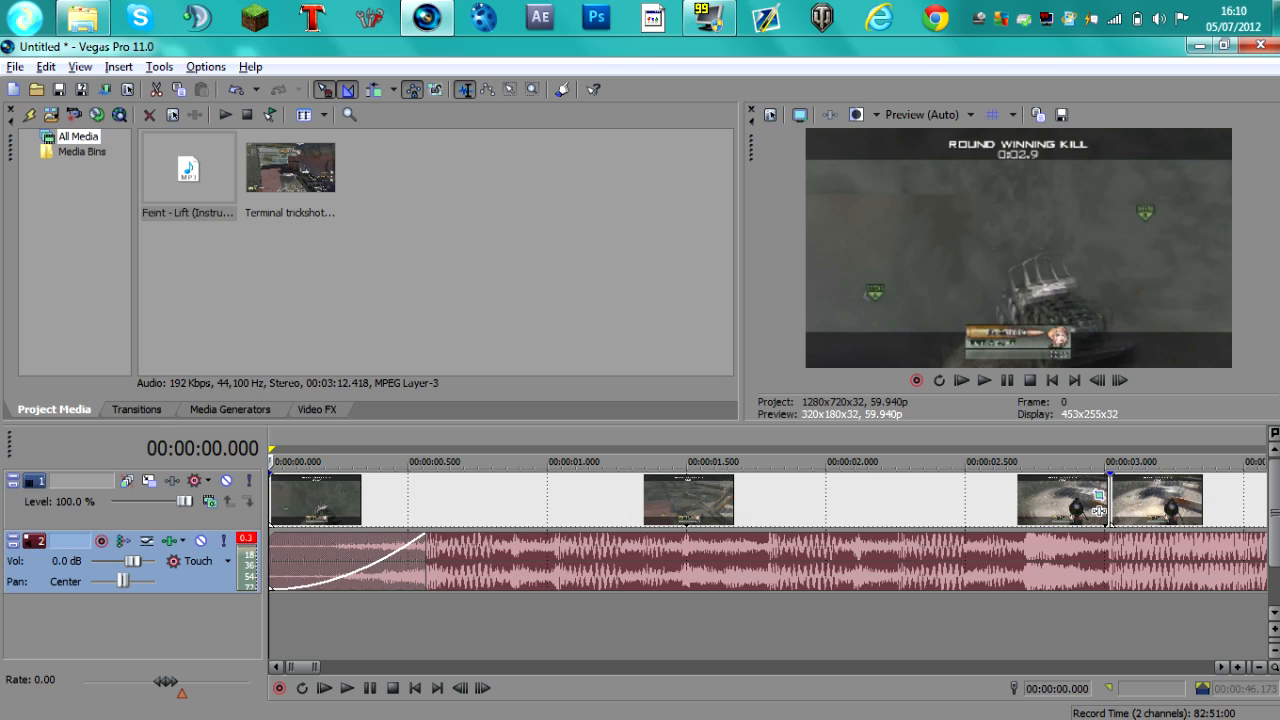
Step: Add a short fade-in of about 0.1 seconds to the start of the replay clip, using the linear curve
{"action": "left_click_drag", "start_coordinate": [271, 477], "coordinate": [300, 480]}
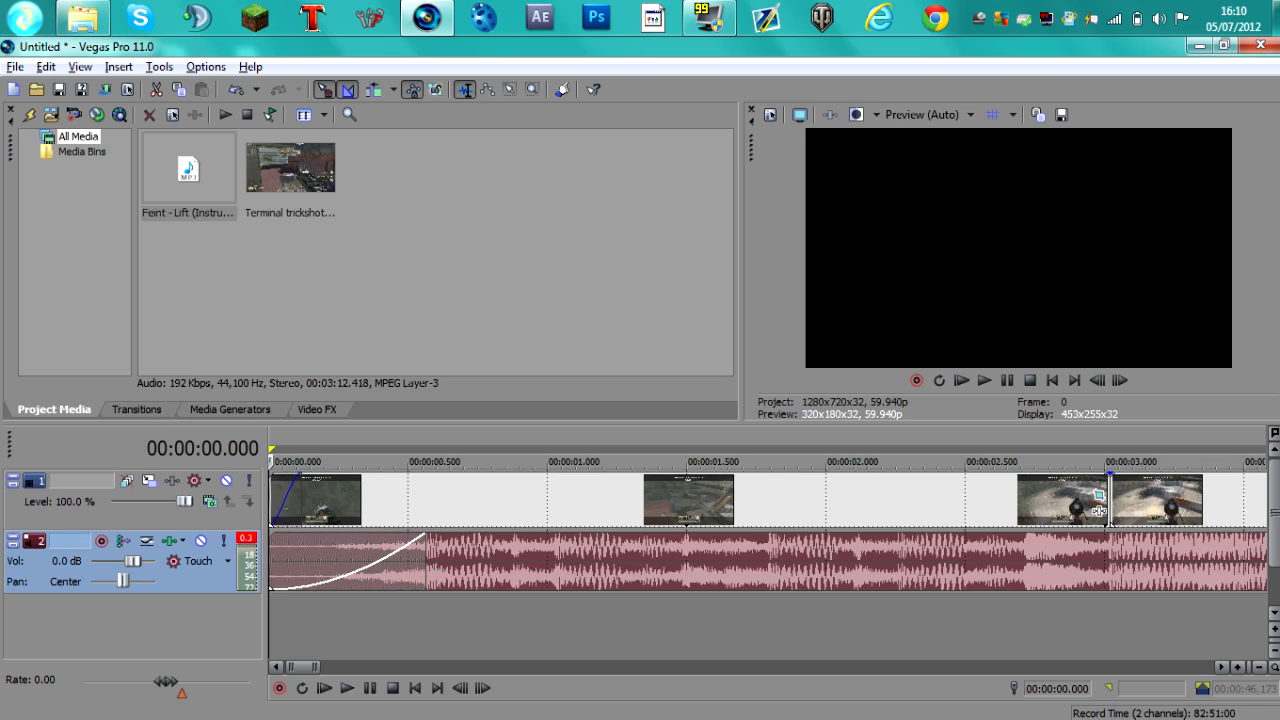
{"action": "key", "text": "space"}
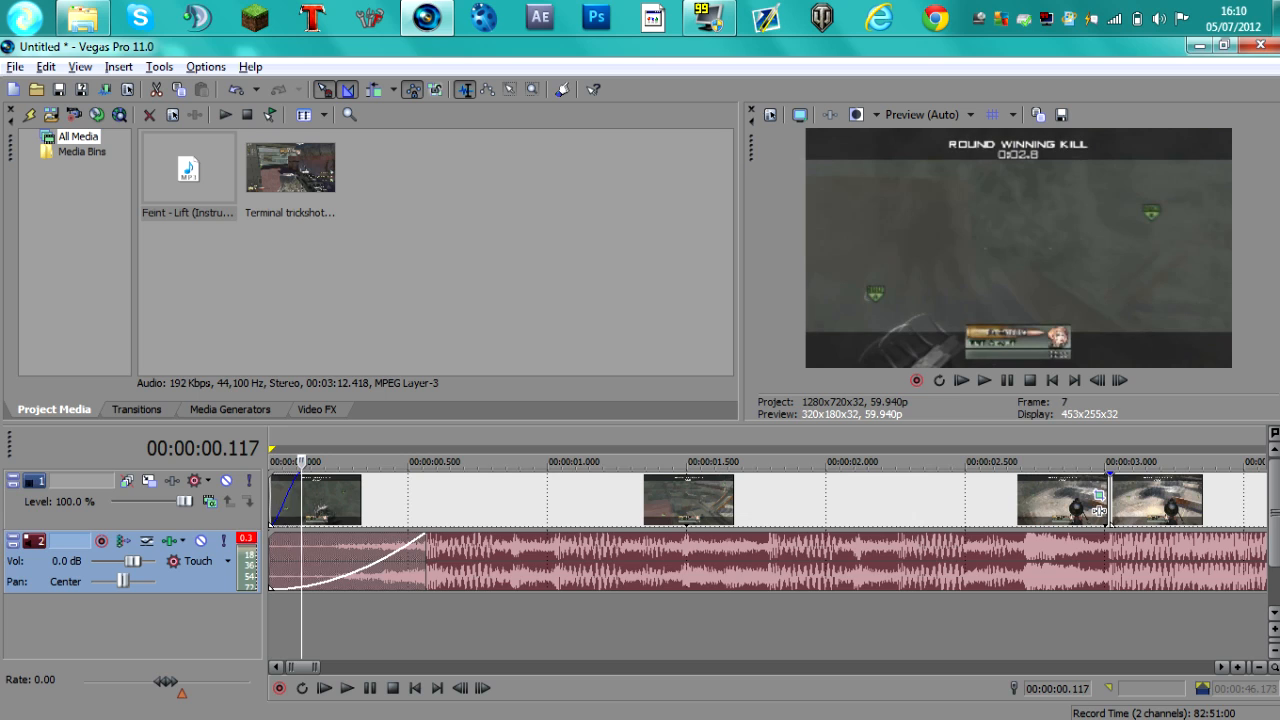
{"action": "left_click", "coordinate": [287, 490]}
{"action": "right_click", "coordinate": [300, 497]}
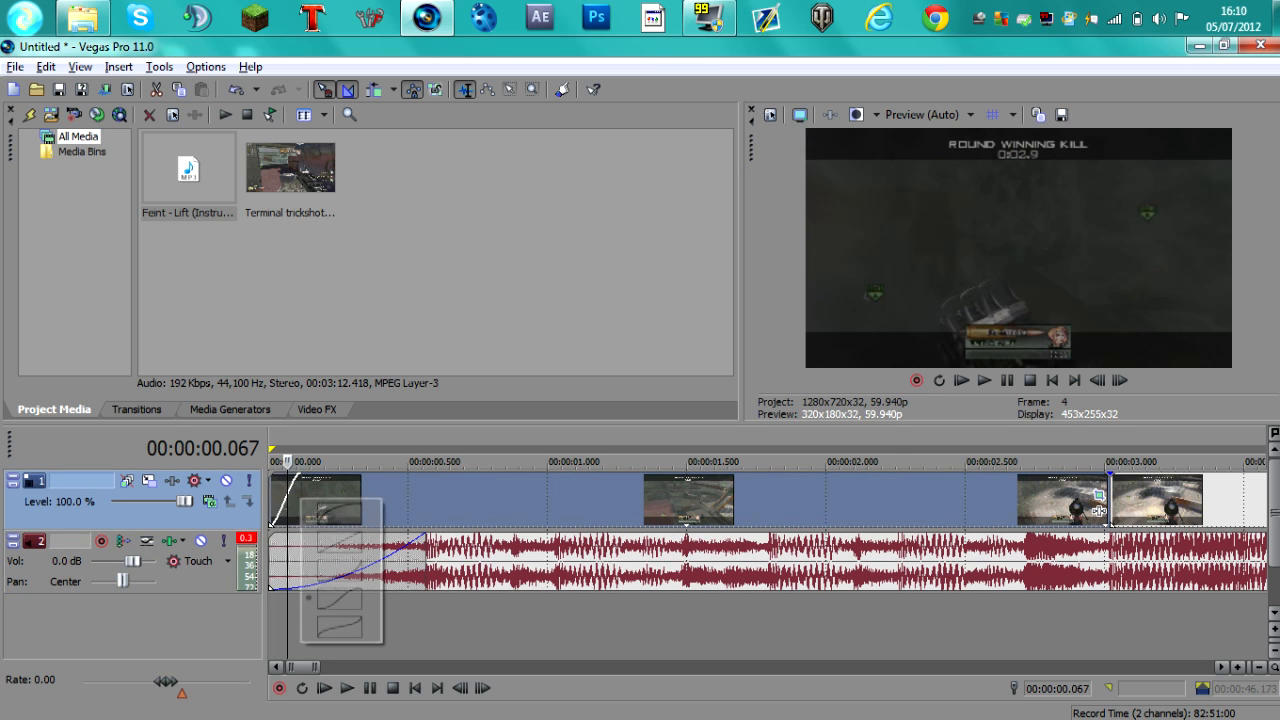
{"action": "left_click", "coordinate": [340, 542]}
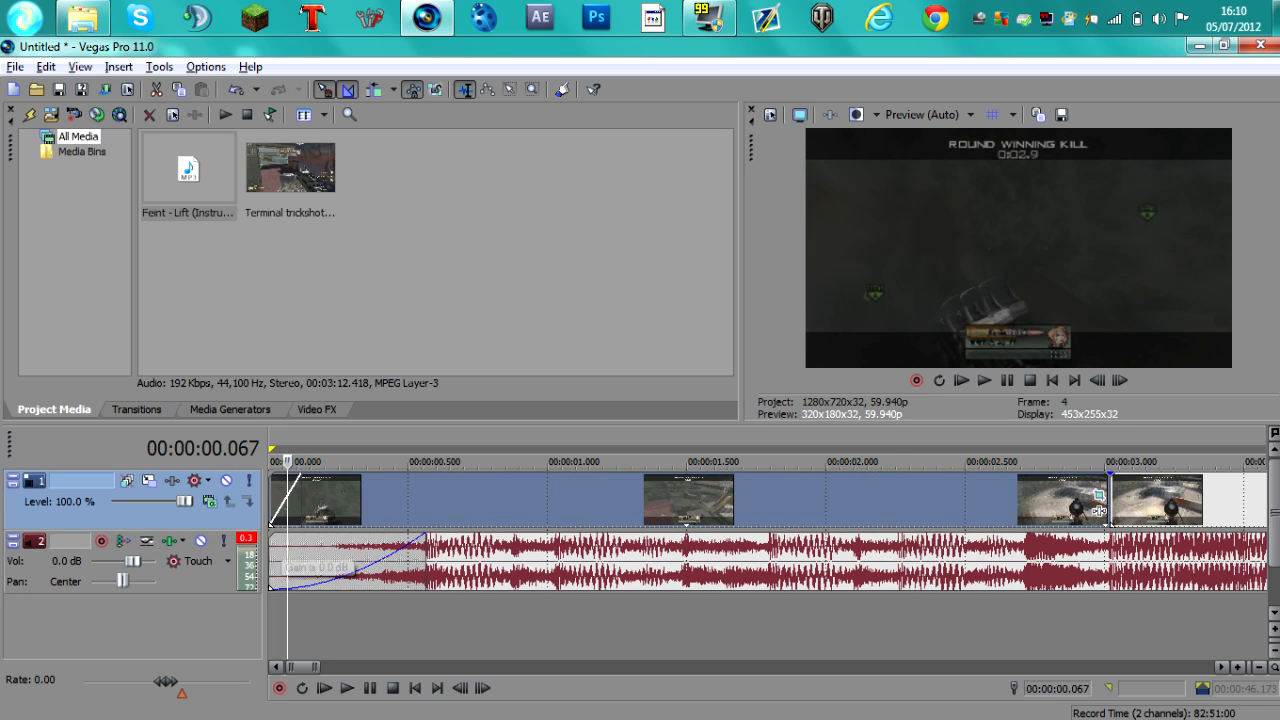
{"action": "left_click", "coordinate": [273, 545]}
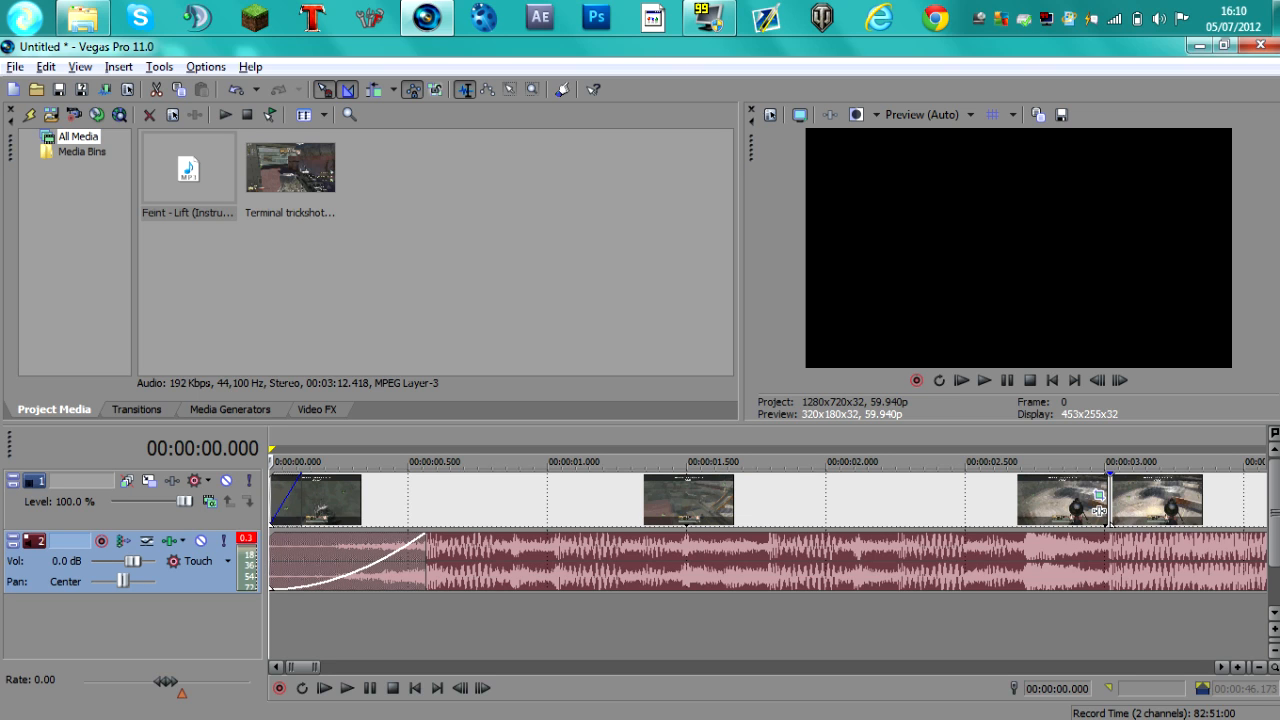
Step: Import Intervention.wav from the MW2 folder of Call of Duty Gun Sounds and place it on a new audio track at the 3.020-second split
{"action": "scroll", "coordinate": [768, 530], "scroll_direction": "down", "scroll_amount": 3}
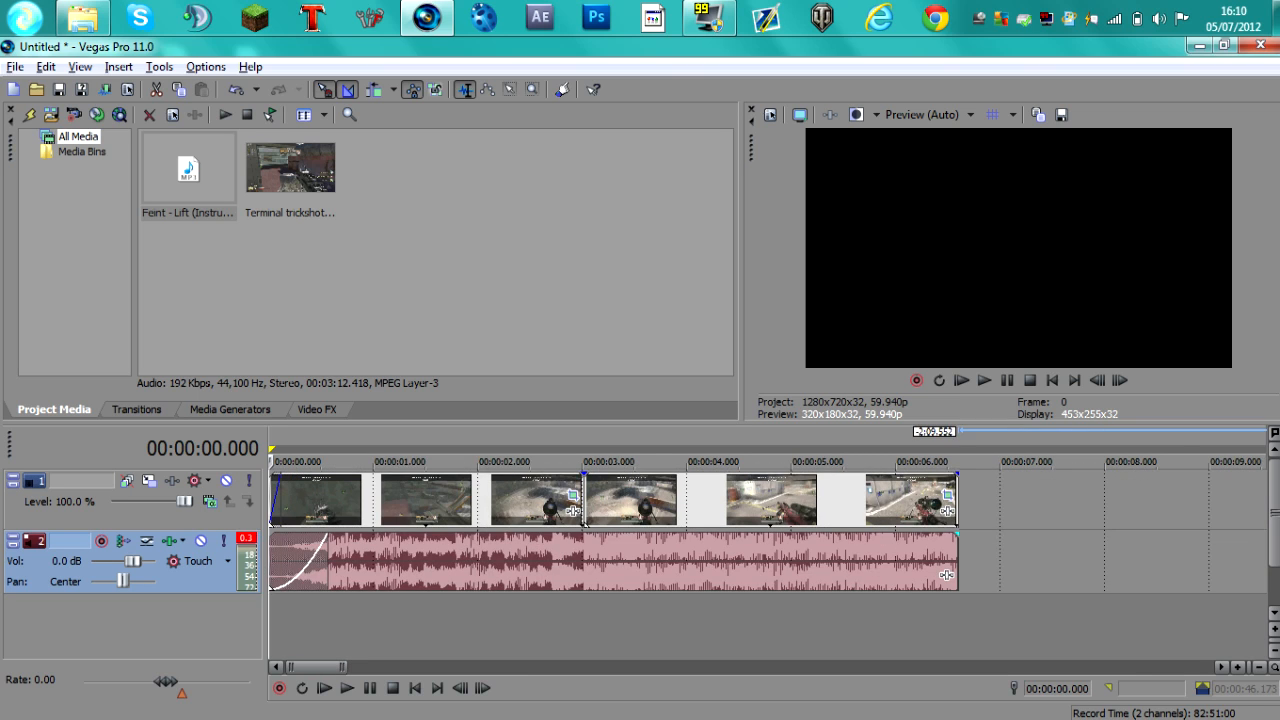
{"action": "scroll", "coordinate": [768, 530], "scroll_direction": "up", "scroll_amount": 1}
{"action": "left_click", "coordinate": [688, 521]}
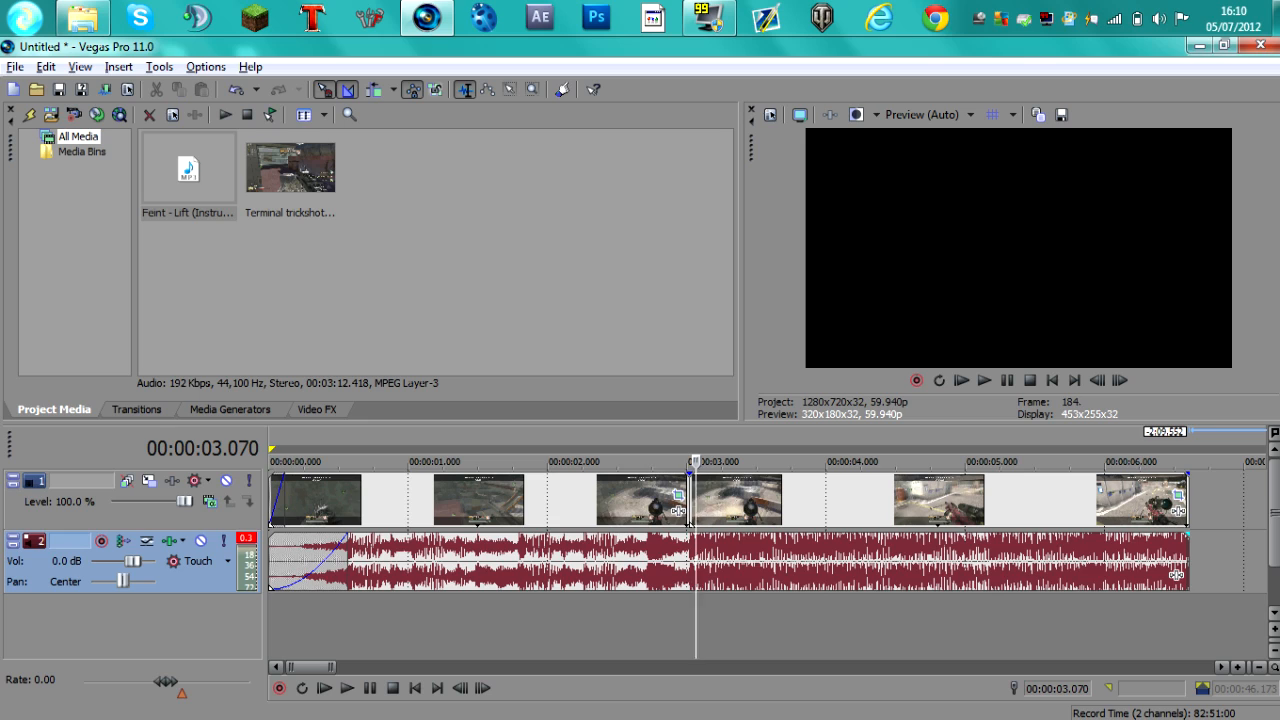
{"action": "key", "text": "ctrl+o"}
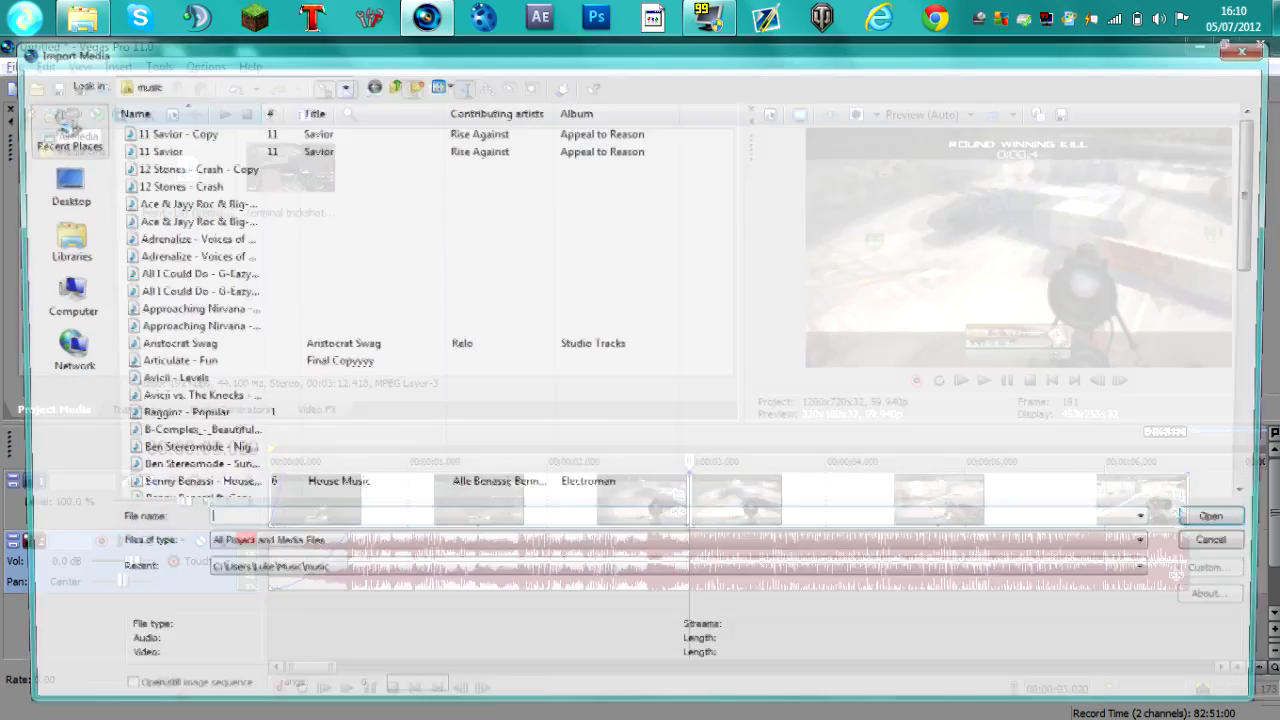
{"action": "left_click", "coordinate": [54, 180]}
{"action": "double_click", "coordinate": [190, 178]}
{"action": "double_click", "coordinate": [180, 167]}
{"action": "double_click", "coordinate": [186, 255]}
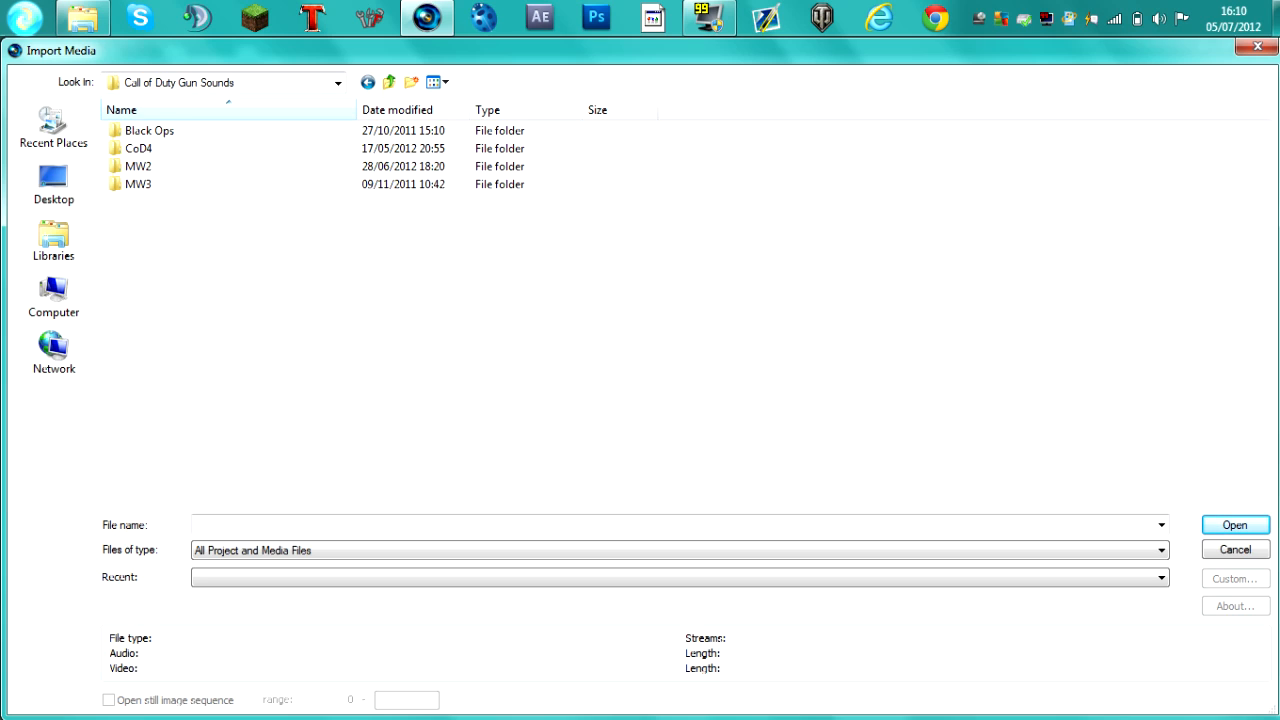
{"action": "double_click", "coordinate": [140, 166]}
{"action": "scroll", "coordinate": [390, 452], "scroll_direction": "down", "scroll_amount": 2}
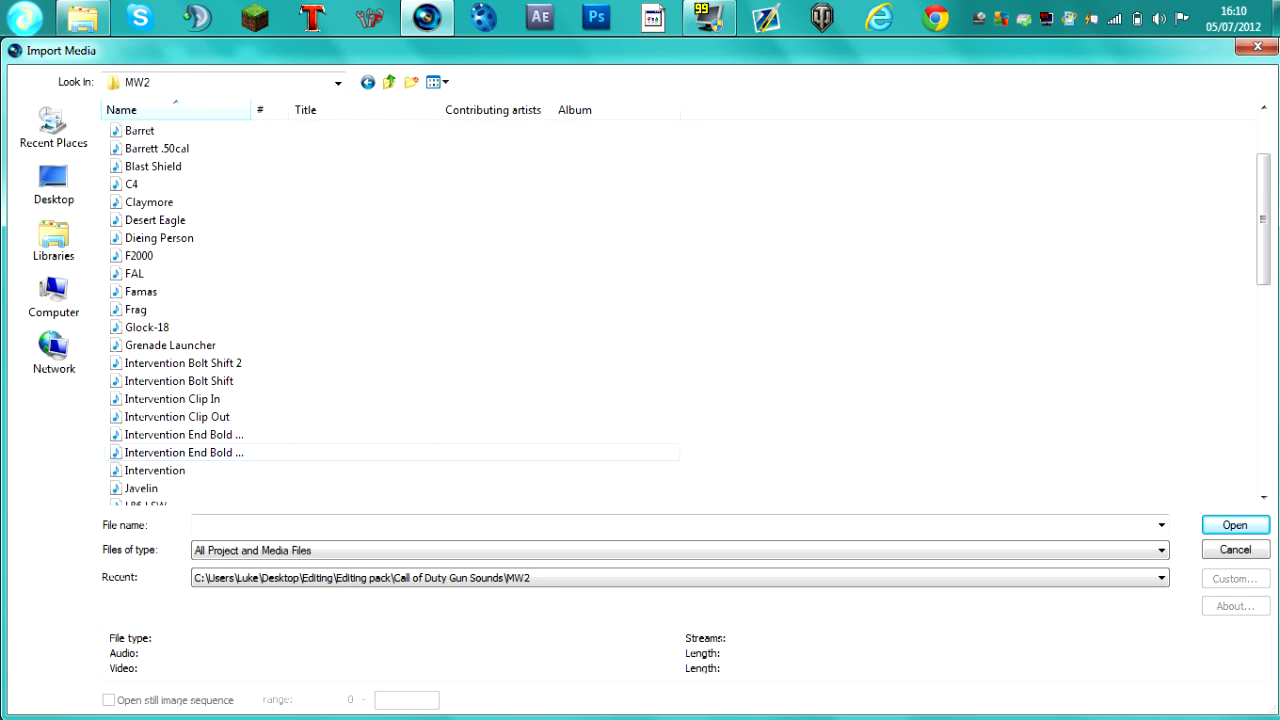
{"action": "left_click", "coordinate": [175, 450]}
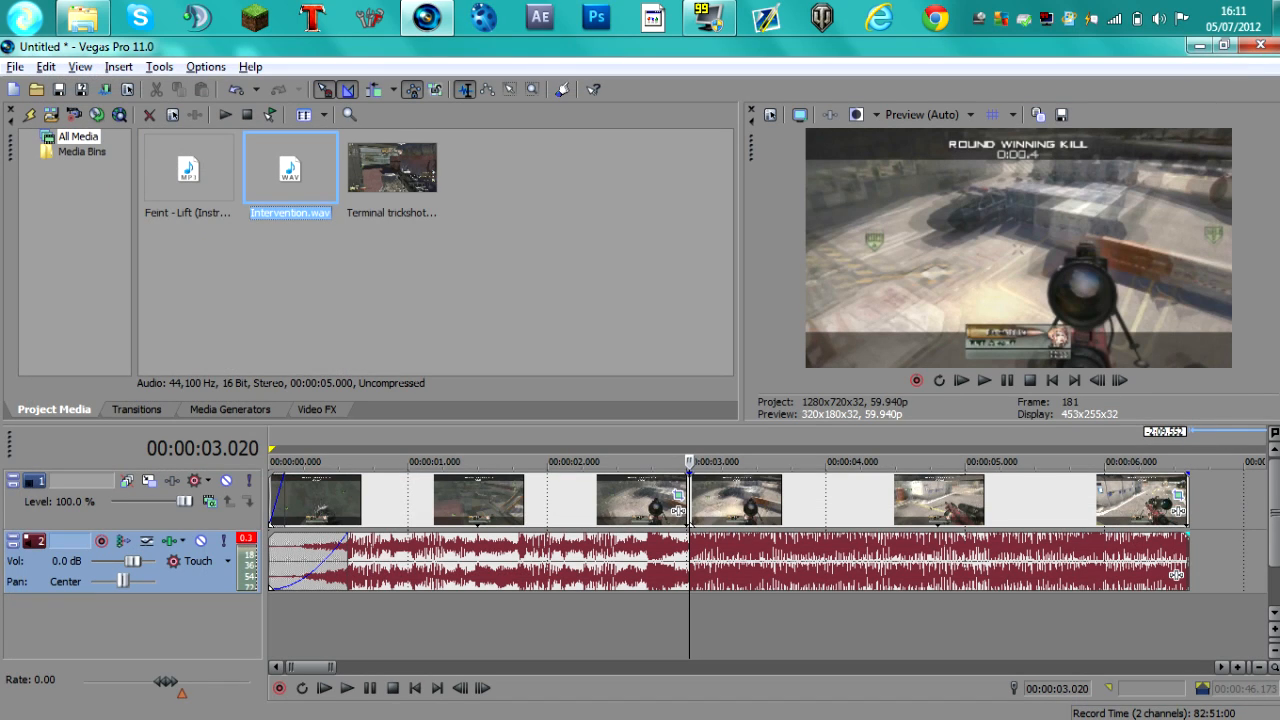
{"action": "left_click_drag", "start_coordinate": [290, 170], "coordinate": [692, 625]}
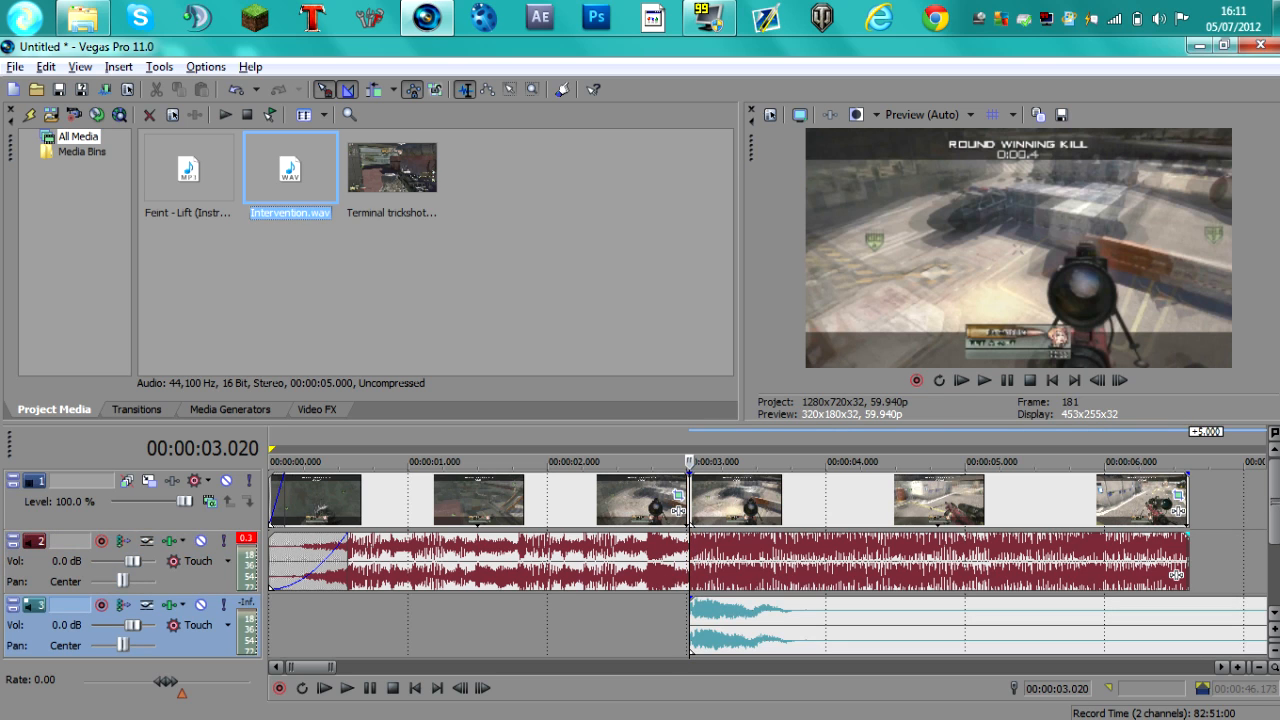
Step: Split the Intervention gunshot sound at 3.804 seconds and delete its silent remainder
{"action": "left_click", "coordinate": [798, 625]}
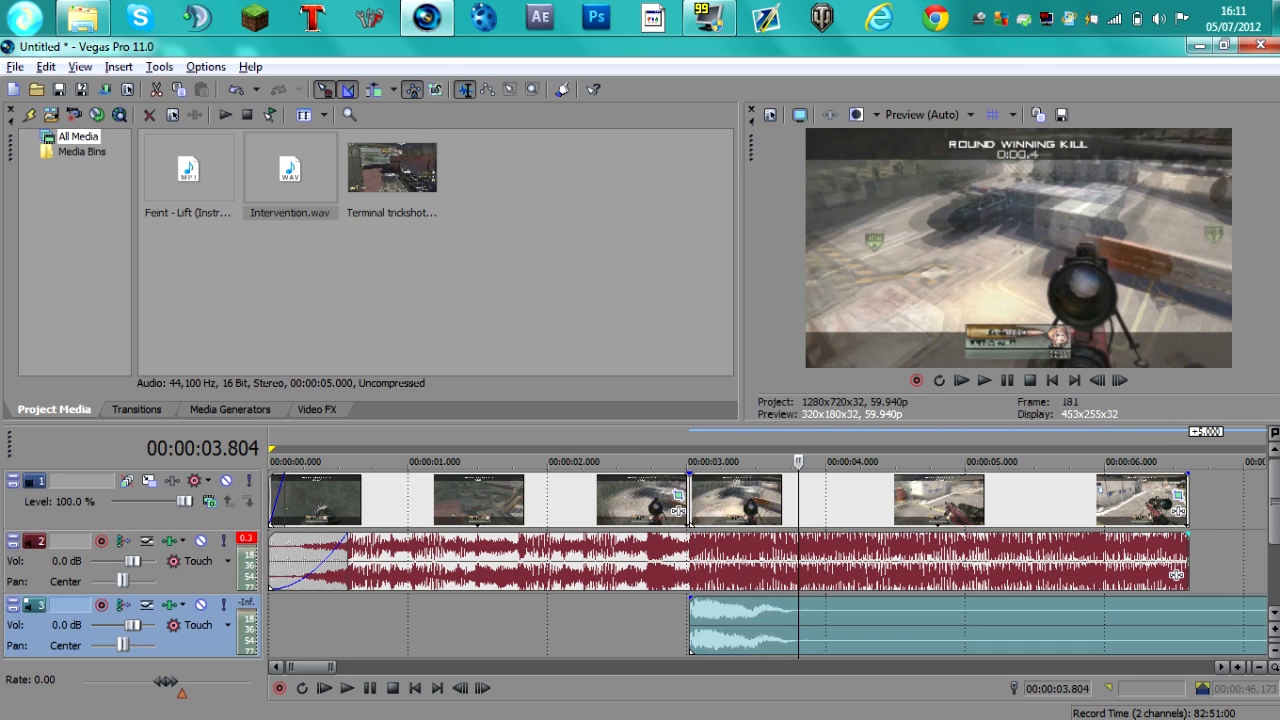
{"action": "scroll", "coordinate": [798, 625], "scroll_direction": "up", "scroll_amount": 4}
{"action": "key", "text": "s"}
{"action": "key", "text": "Delete"}
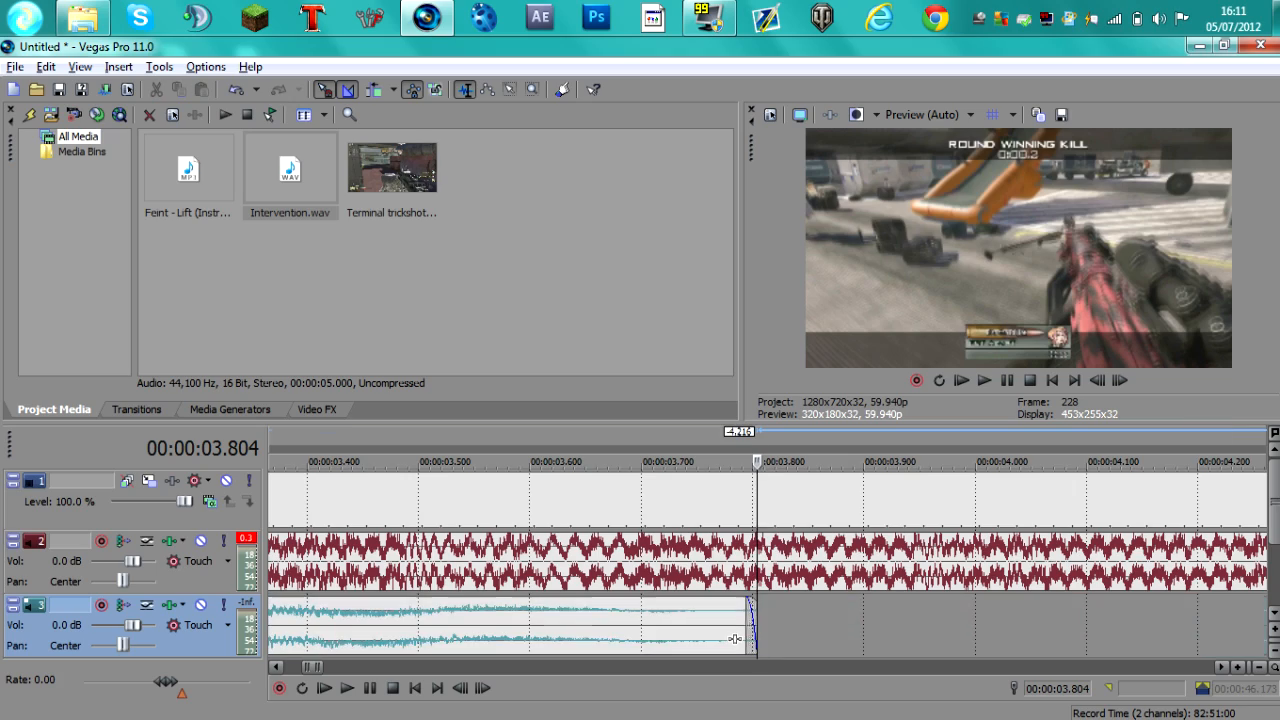
{"action": "scroll", "coordinate": [735, 638], "scroll_direction": "down", "scroll_amount": 4}
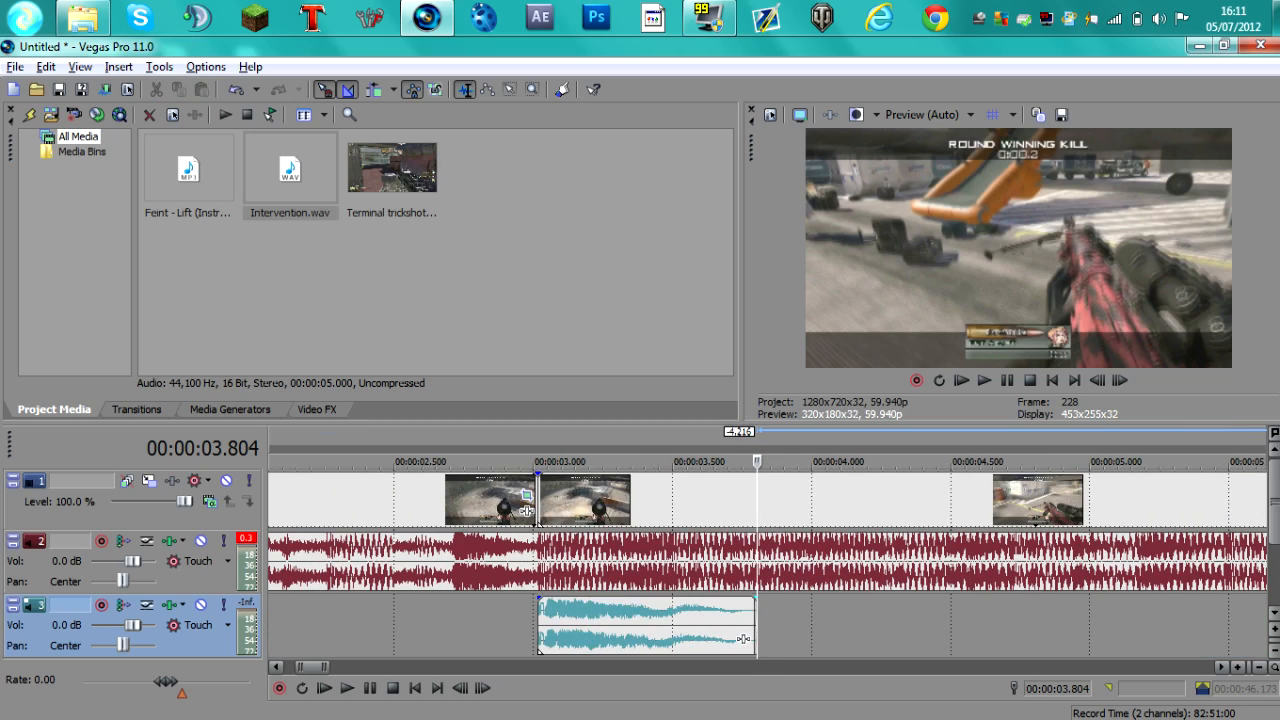
Step: Add a fade-out of about 0.534 seconds to the gunshot sound with the fast logarithmic curve
{"action": "left_click", "coordinate": [540, 626]}
{"action": "scroll", "coordinate": [540, 626], "scroll_direction": "up", "scroll_amount": 5}
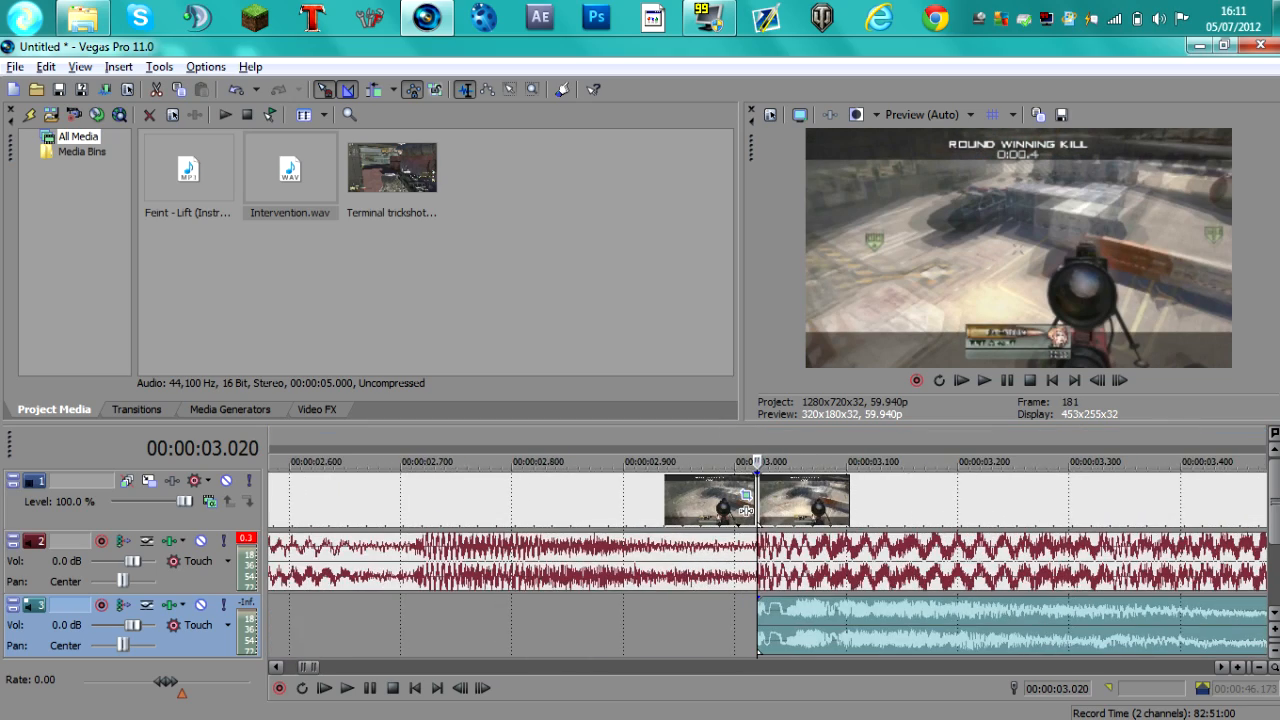
{"action": "scroll", "coordinate": [746, 505], "scroll_direction": "down", "scroll_amount": 3}
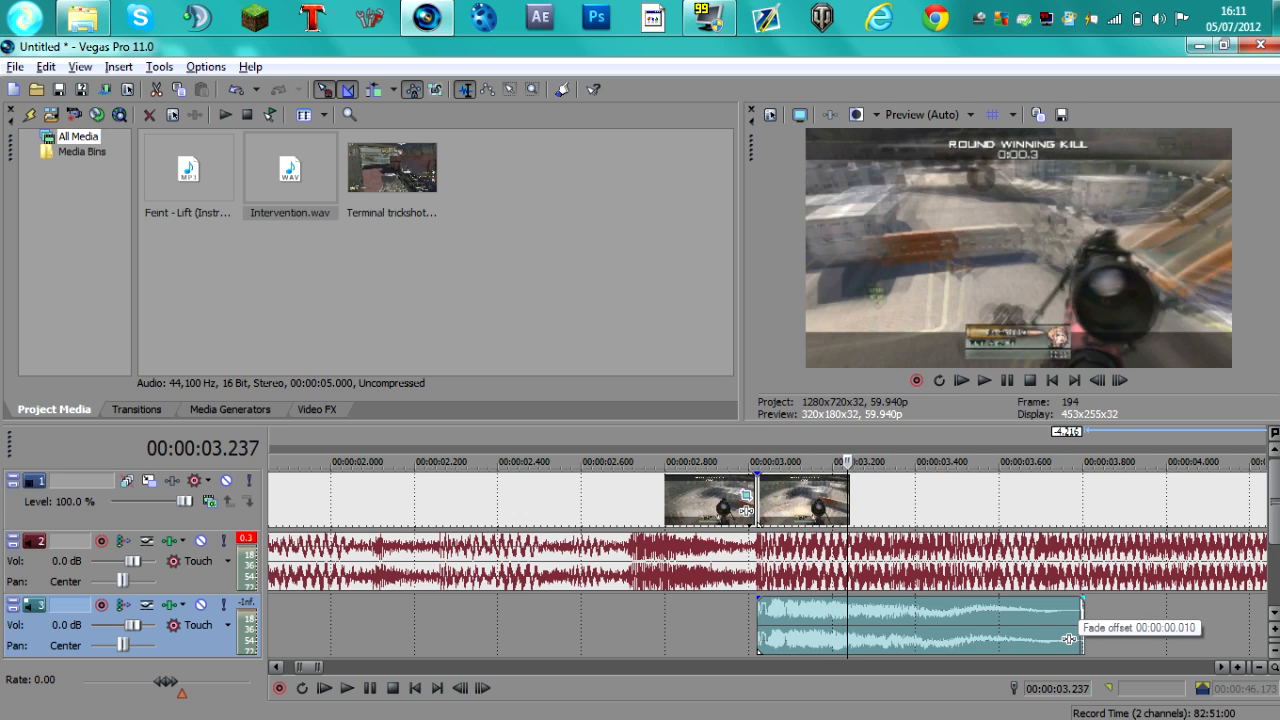
{"action": "left_click_drag", "start_coordinate": [1069, 638], "coordinate": [850, 640]}
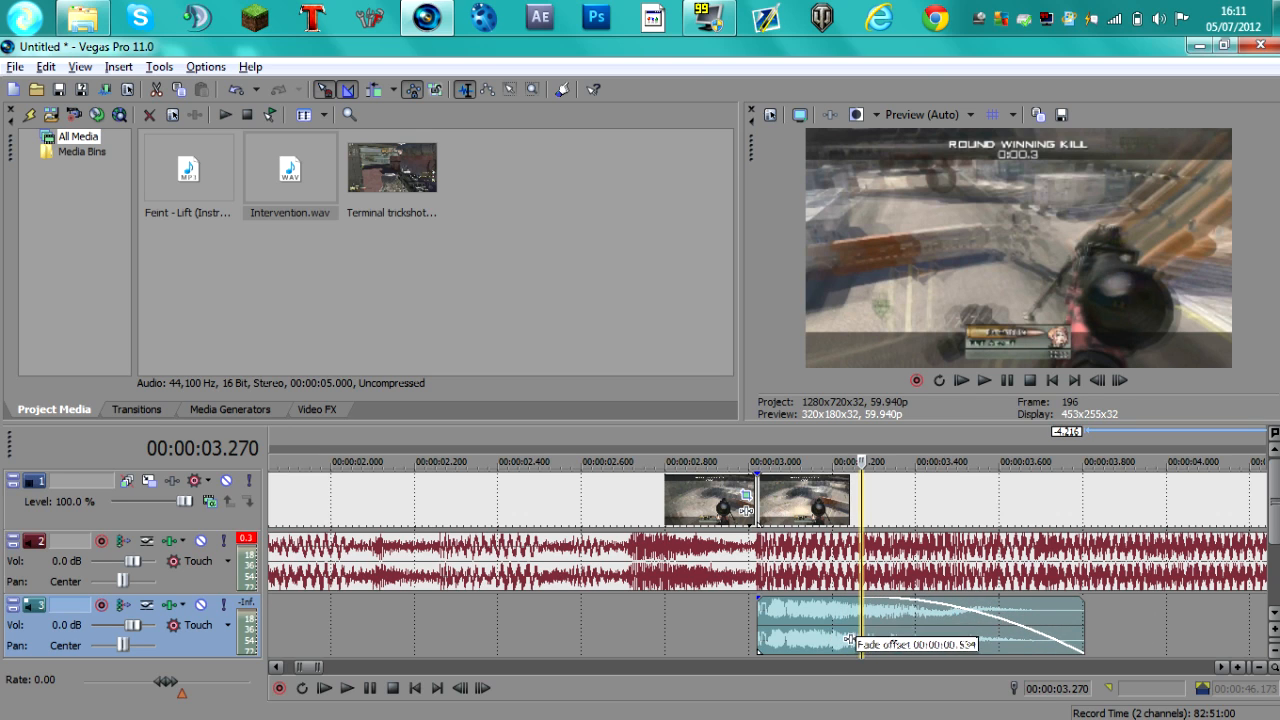
{"action": "double_click", "coordinate": [849, 639]}
{"action": "left_click", "coordinate": [860, 636]}
{"action": "left_click", "coordinate": [833, 636]}
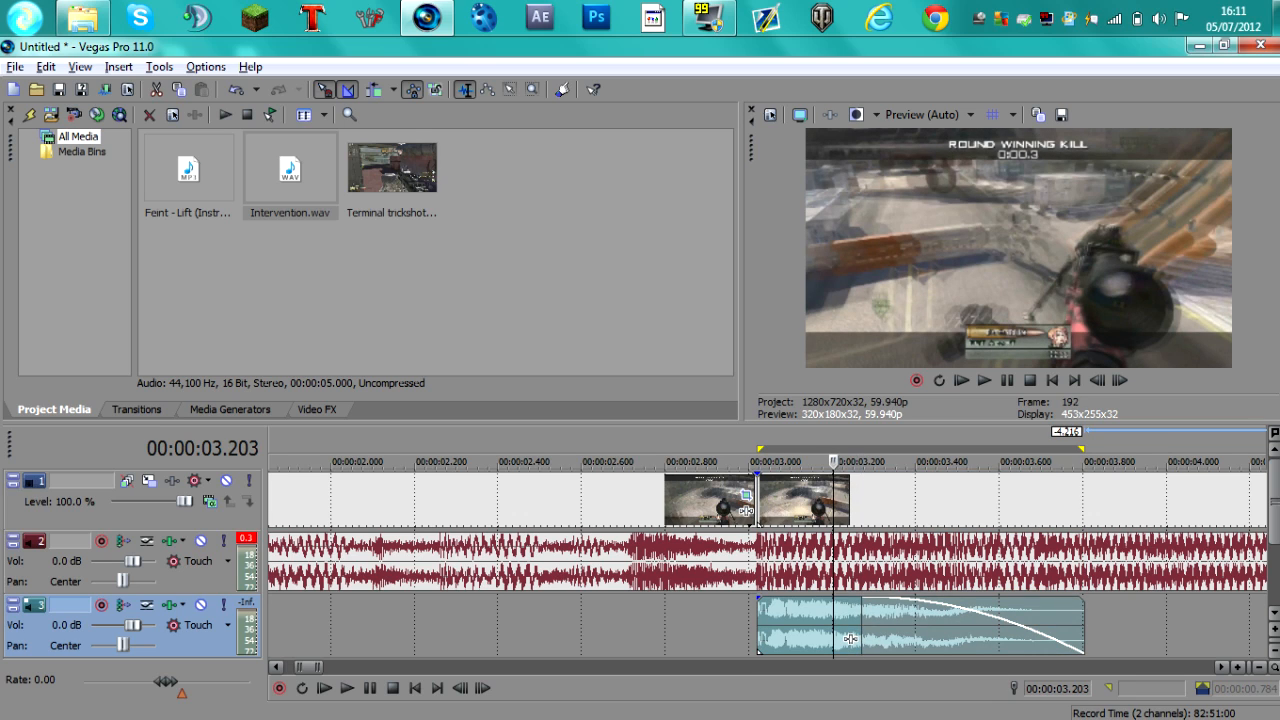
{"action": "right_click", "coordinate": [865, 614]}
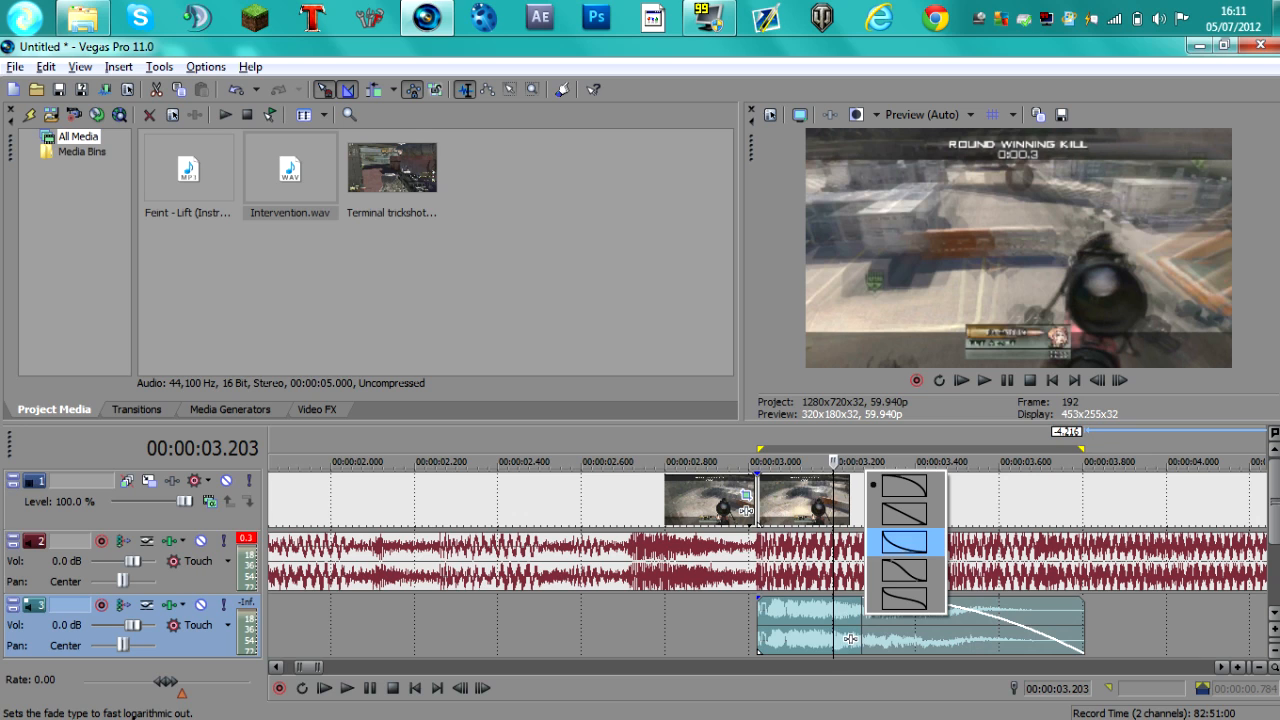
{"action": "left_click", "coordinate": [904, 542]}
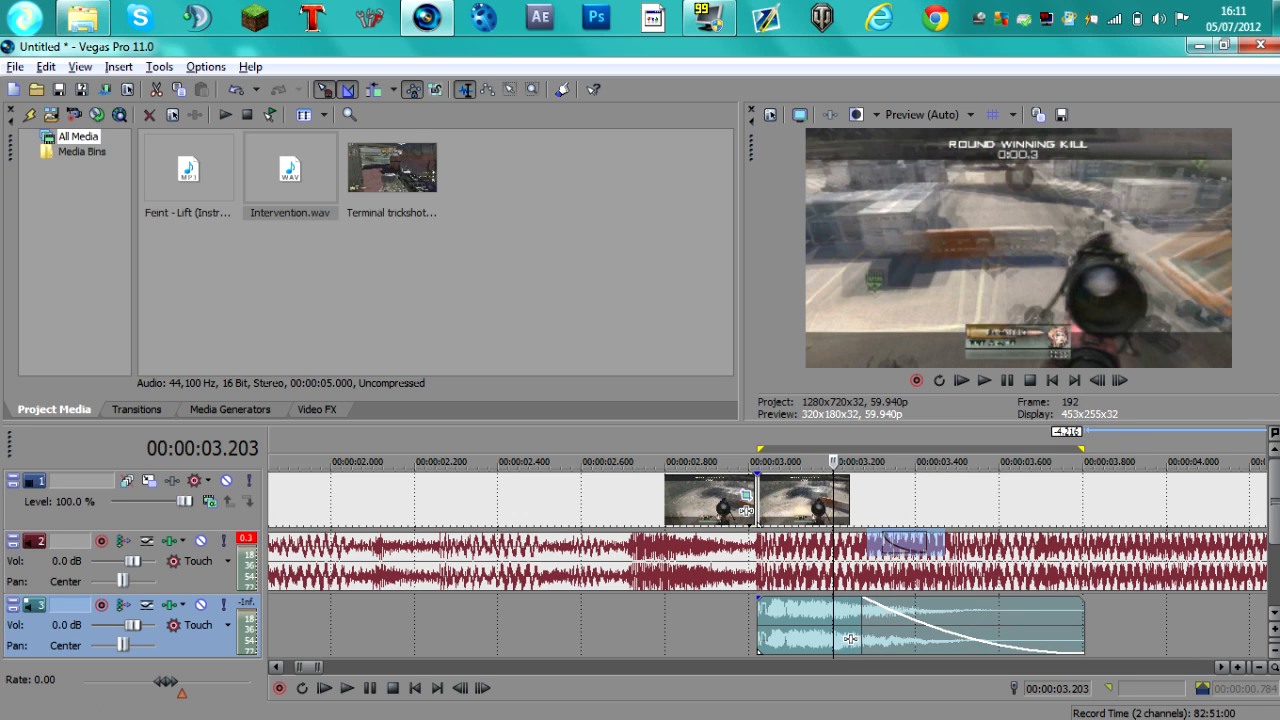
Step: Select the timeline range from 0 to 6.607 seconds and play back the edit to check the fades and gunshot timing
{"action": "scroll", "coordinate": [849, 638], "scroll_direction": "down", "scroll_amount": 8}
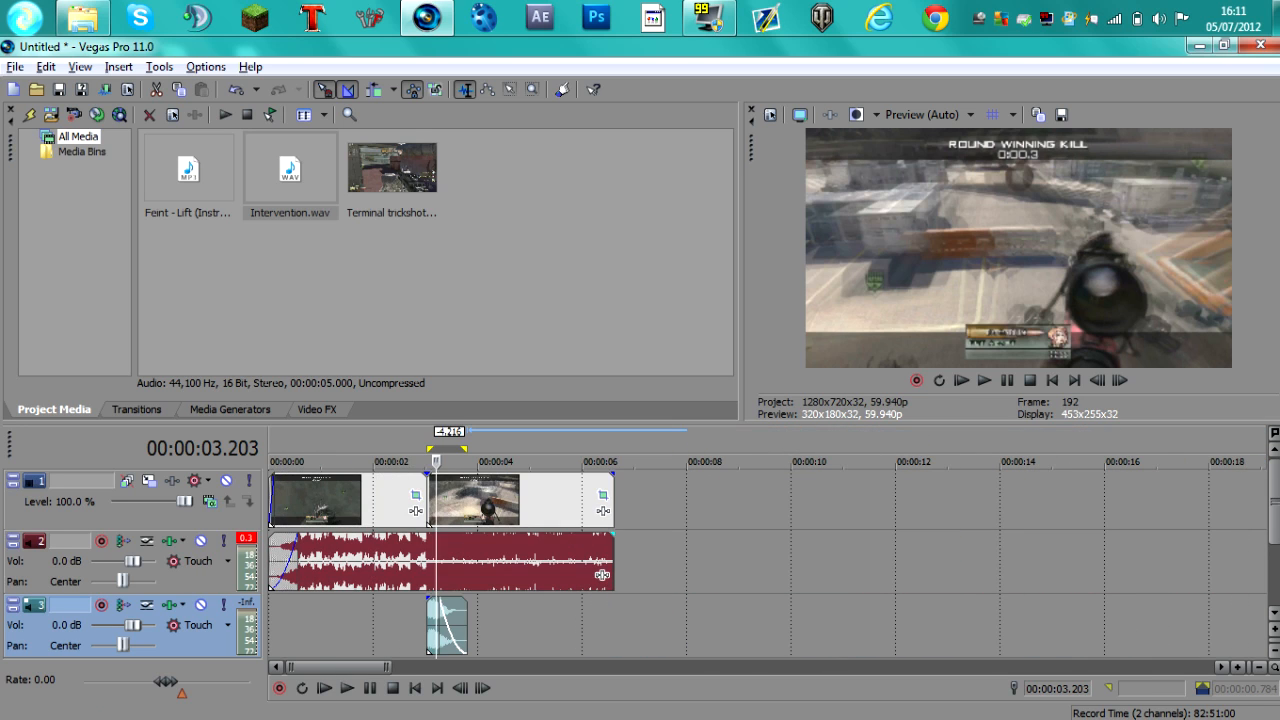
{"action": "key", "text": "ctrl+Home"}
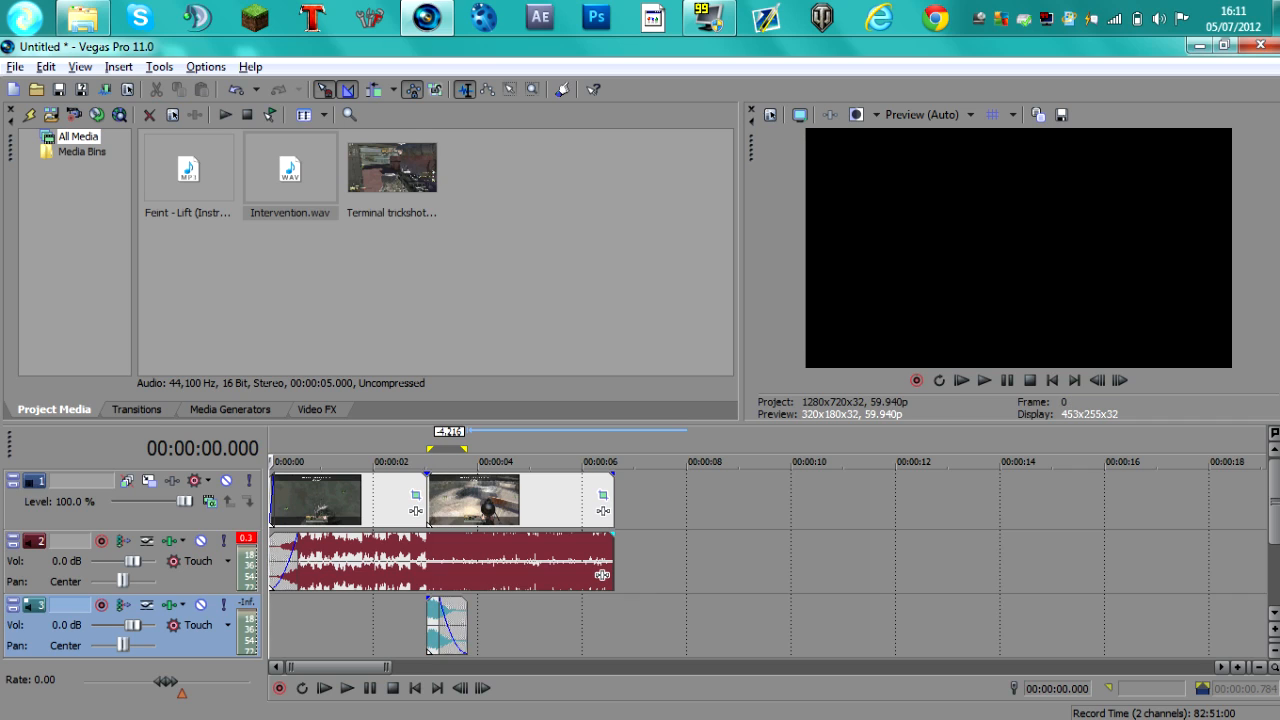
{"action": "left_click_drag", "start_coordinate": [270, 625], "coordinate": [613, 625]}
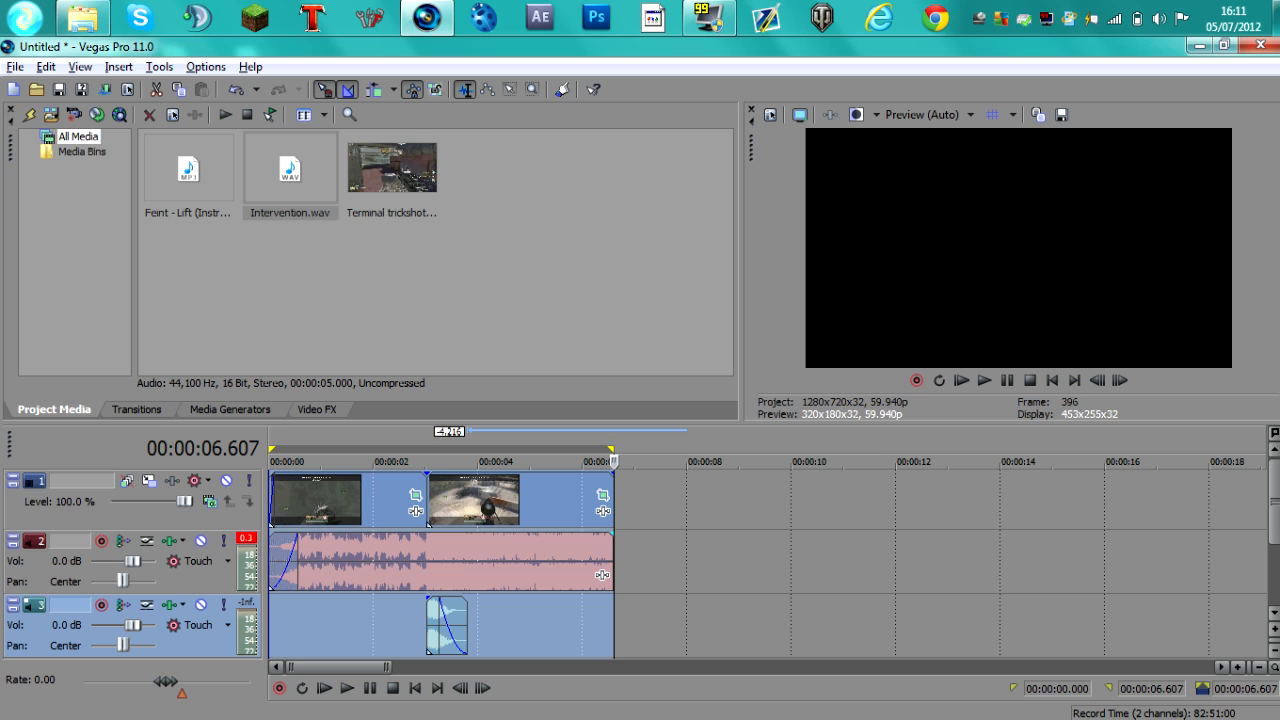
{"action": "key", "text": "space"}
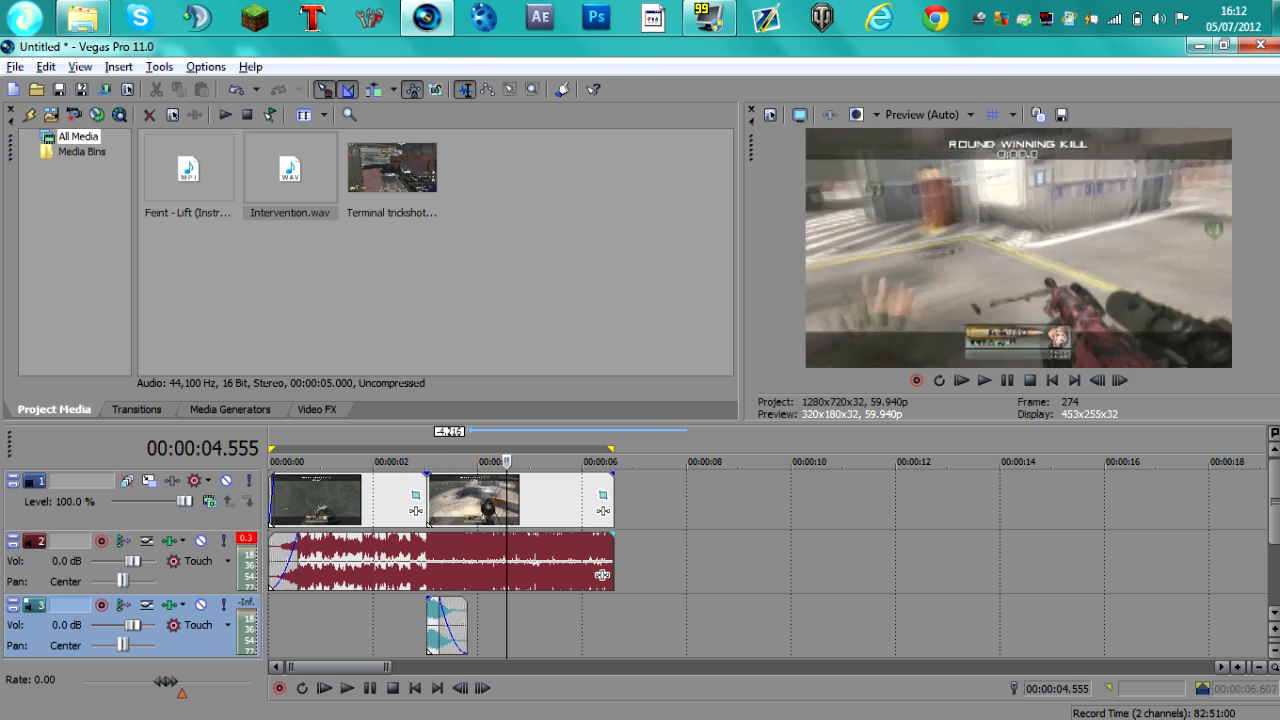
{"action": "key", "text": "space"}
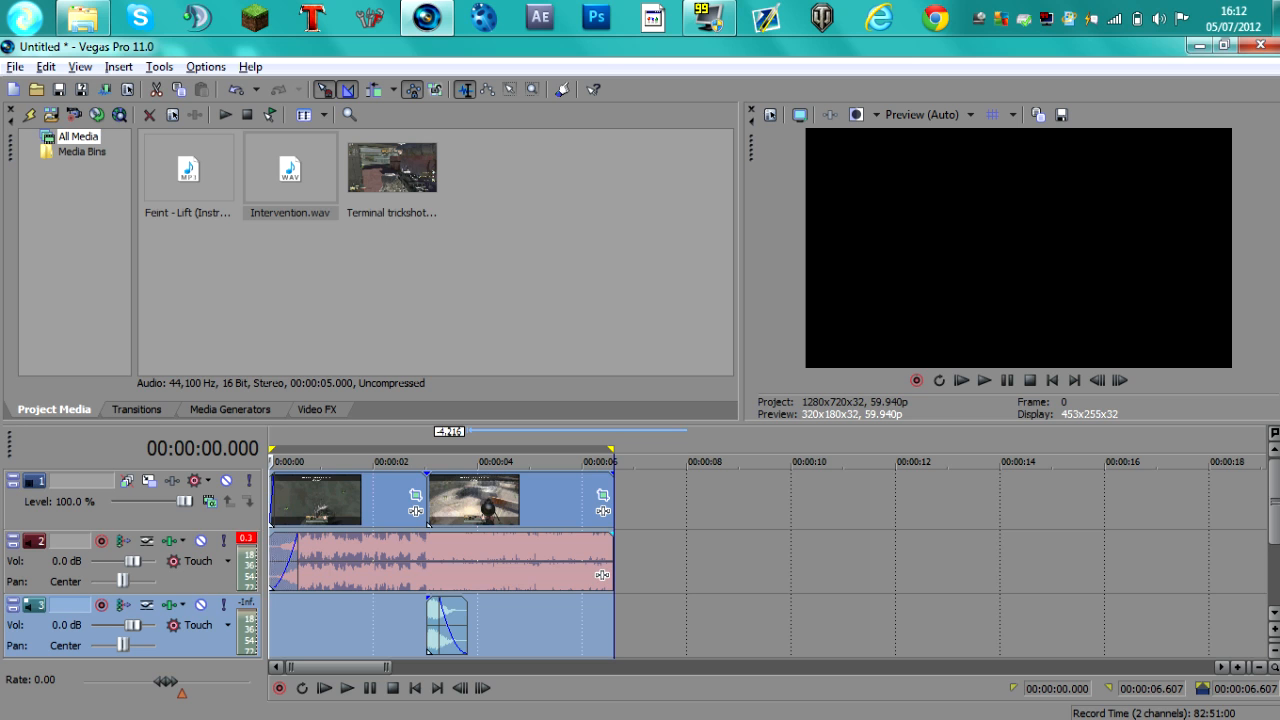
{"action": "key", "text": "space"}
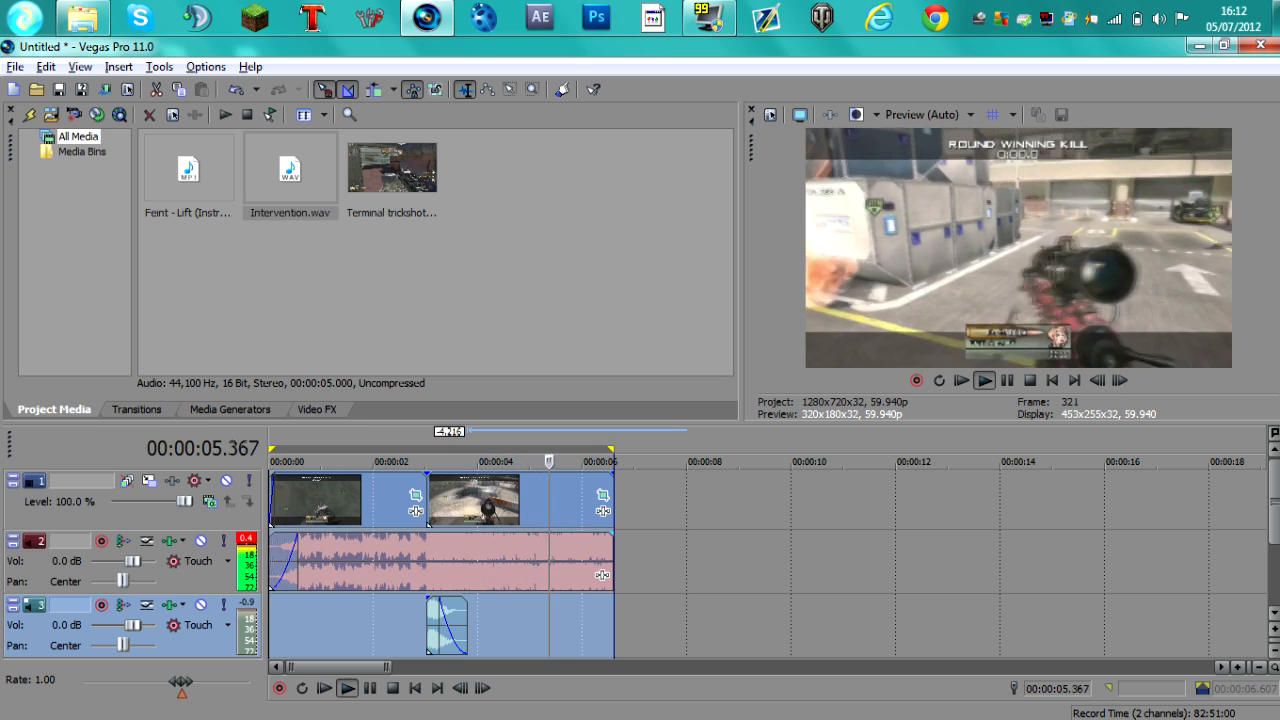
{"action": "key", "text": "space"}
Step: Add a fade-out of about 0.63 seconds to the end of the song with the fast logarithmic curve
{"action": "left_click", "coordinate": [579, 561]}
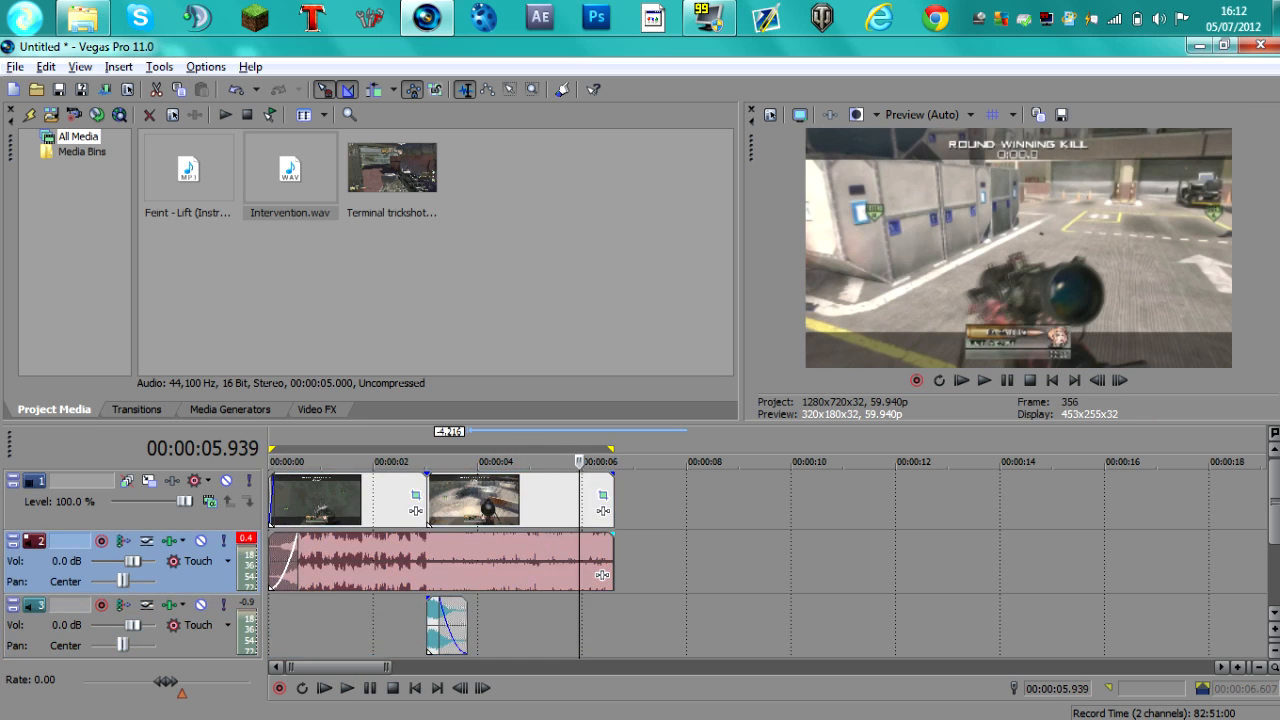
{"action": "scroll", "coordinate": [579, 561], "scroll_direction": "up", "scroll_amount": 6}
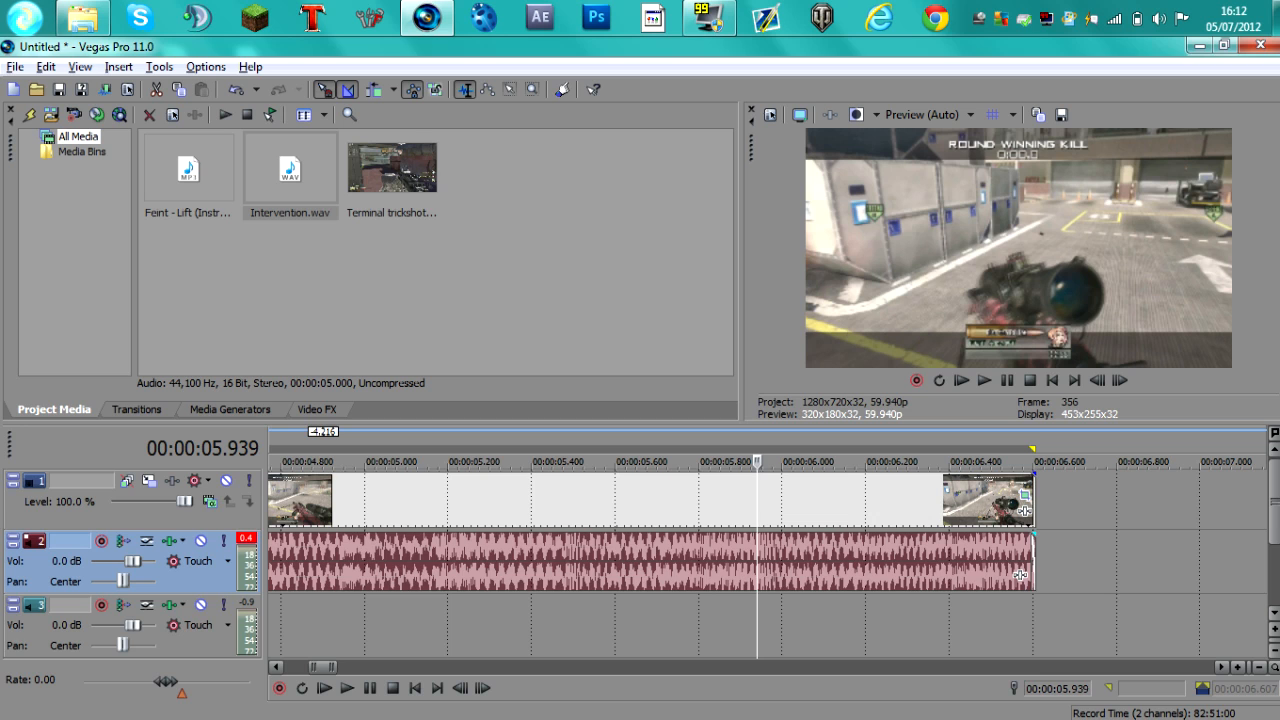
{"action": "left_click_drag", "start_coordinate": [1031, 537], "coordinate": [757, 575]}
{"action": "right_click", "coordinate": [757, 575]}
{"action": "left_click", "coordinate": [770, 570]}
{"action": "right_click", "coordinate": [771, 568]}
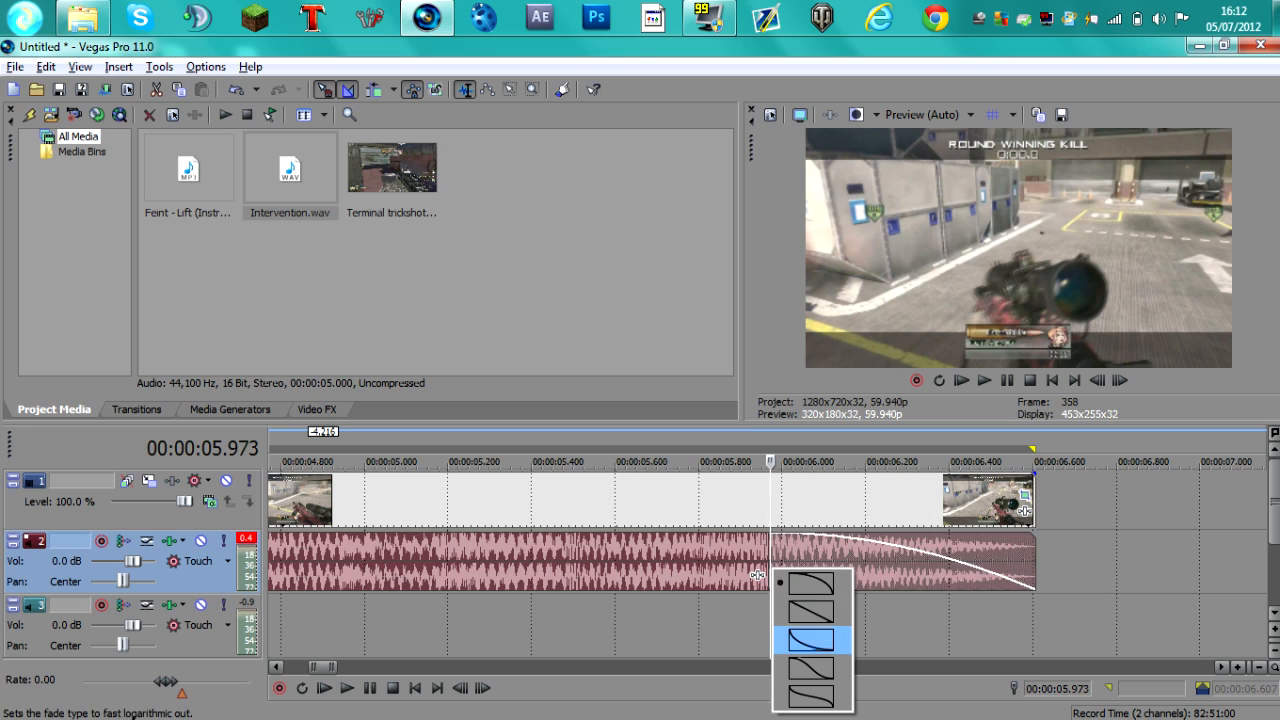
{"action": "left_click", "coordinate": [811, 640]}
Step: Add a fade-out of about 0.2 seconds to the end of the last video clip and change its curve type
{"action": "left_click_drag", "start_coordinate": [1032, 477], "coordinate": [943, 480]}
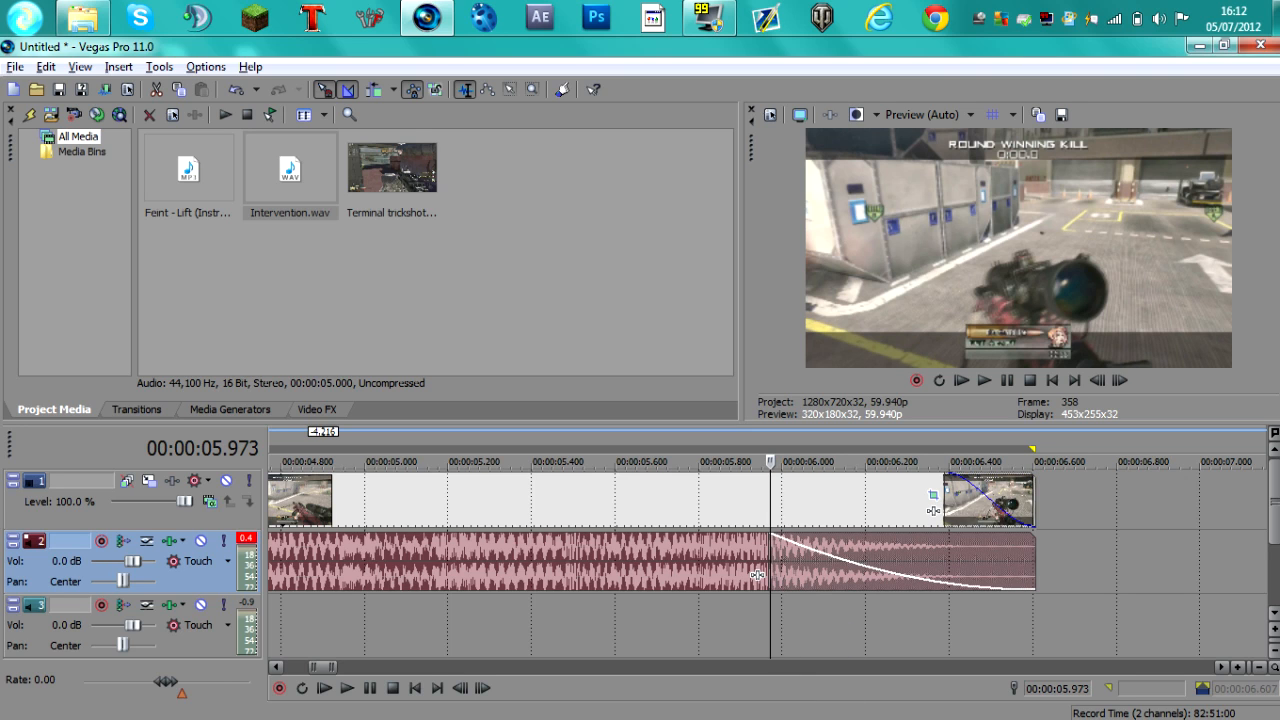
{"action": "right_click", "coordinate": [942, 483]}
{"action": "left_click", "coordinate": [985, 559]}
Step: Play back the whole edit to check the ending fades, and return to the start of the timeline
{"action": "scroll", "coordinate": [568, 575], "scroll_direction": "down", "scroll_amount": 6}
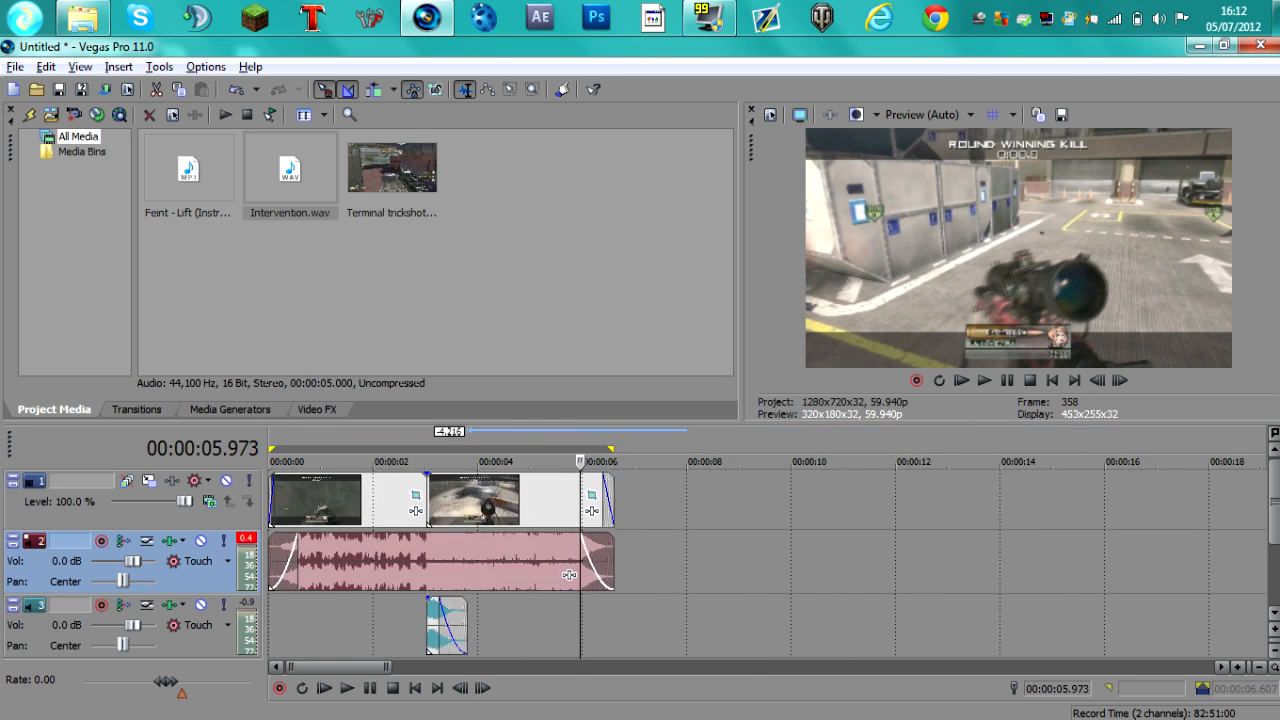
{"action": "scroll", "coordinate": [568, 575], "scroll_direction": "down", "scroll_amount": 2}
{"action": "key", "text": "ctrl+Home"}
{"action": "left_click", "coordinate": [387, 560]}
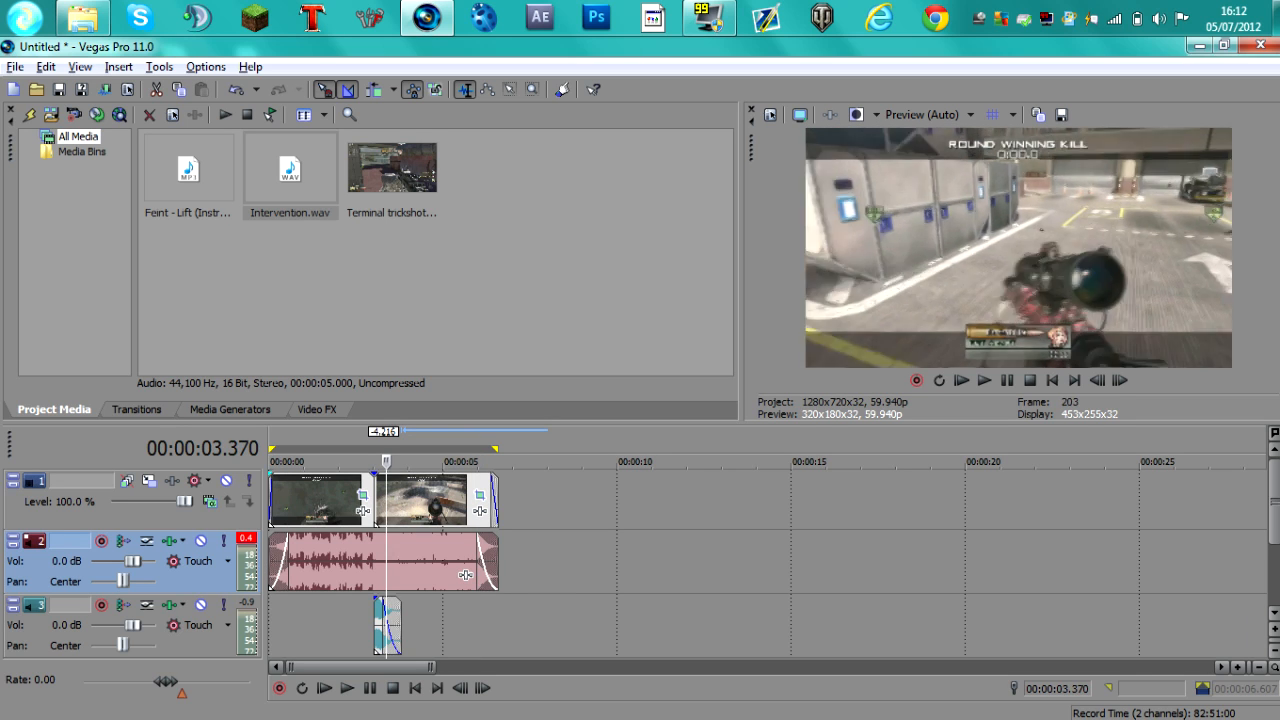
{"action": "double_click", "coordinate": [387, 560]}
{"action": "key", "text": "space"}
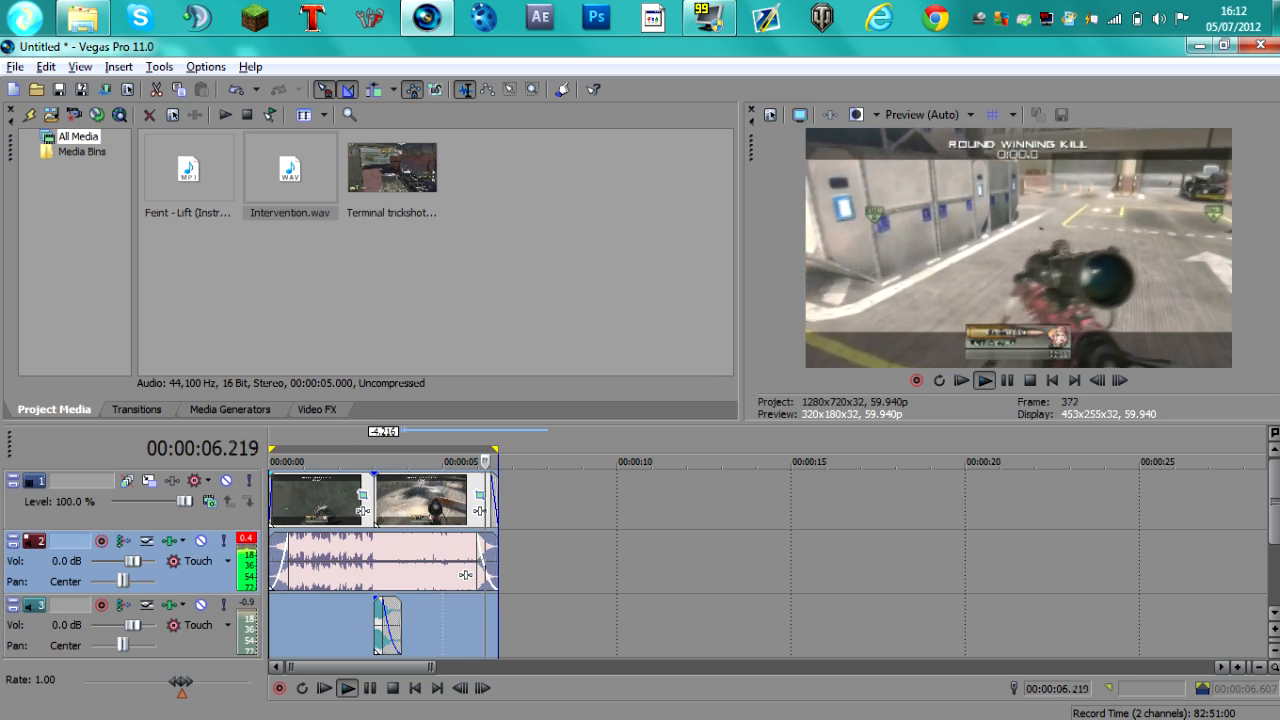
{"action": "scroll", "coordinate": [465, 574], "scroll_direction": "up", "scroll_amount": 3}
{"action": "left_click", "coordinate": [271, 562]}
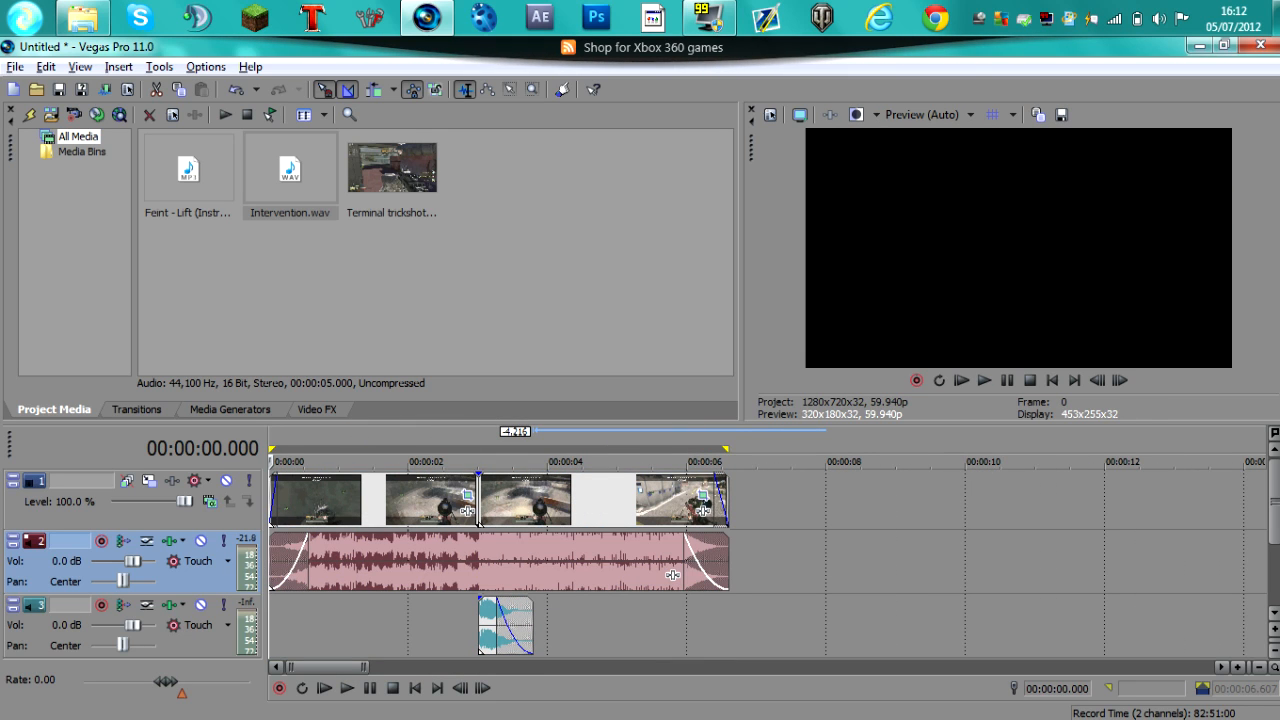
{"action": "scroll", "coordinate": [672, 575], "scroll_direction": "up", "scroll_amount": 2}
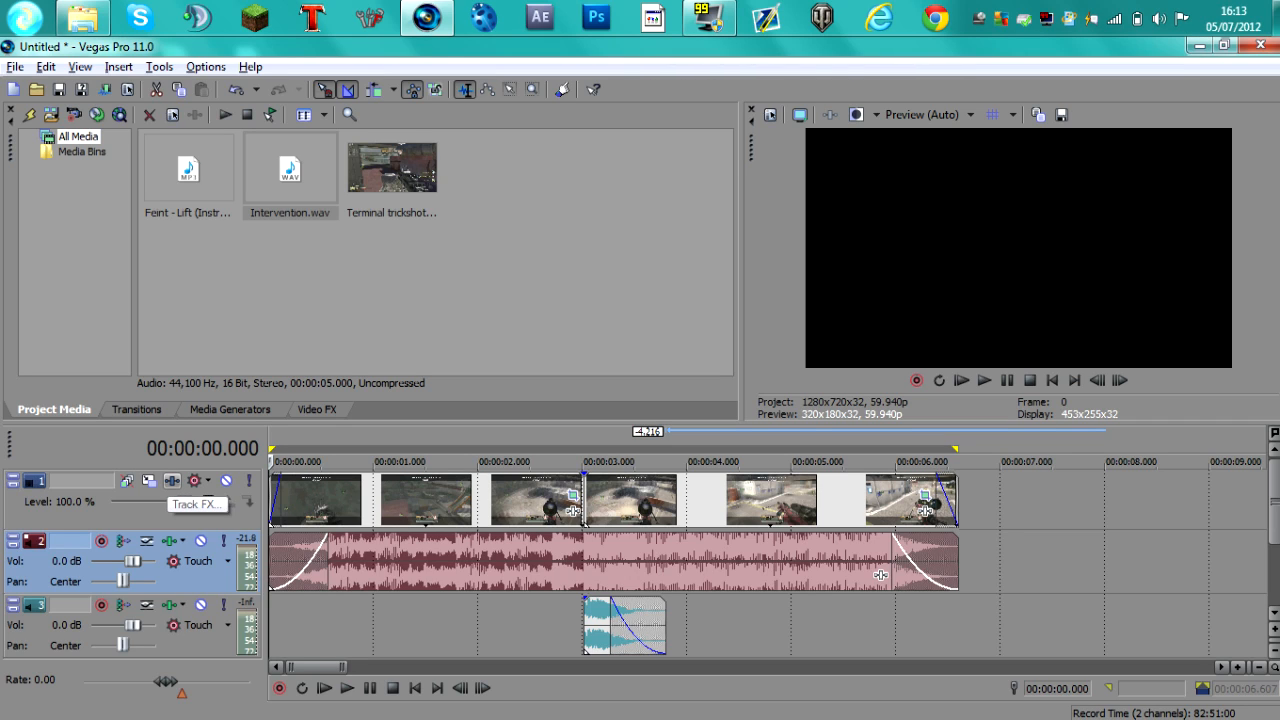
Step: Apply the saved filter package with Color Curves, Levels, Brightness and Contrast and Soft Contrast to the video track and preview it at 1.602 seconds
{"action": "left_click", "coordinate": [194, 481]}
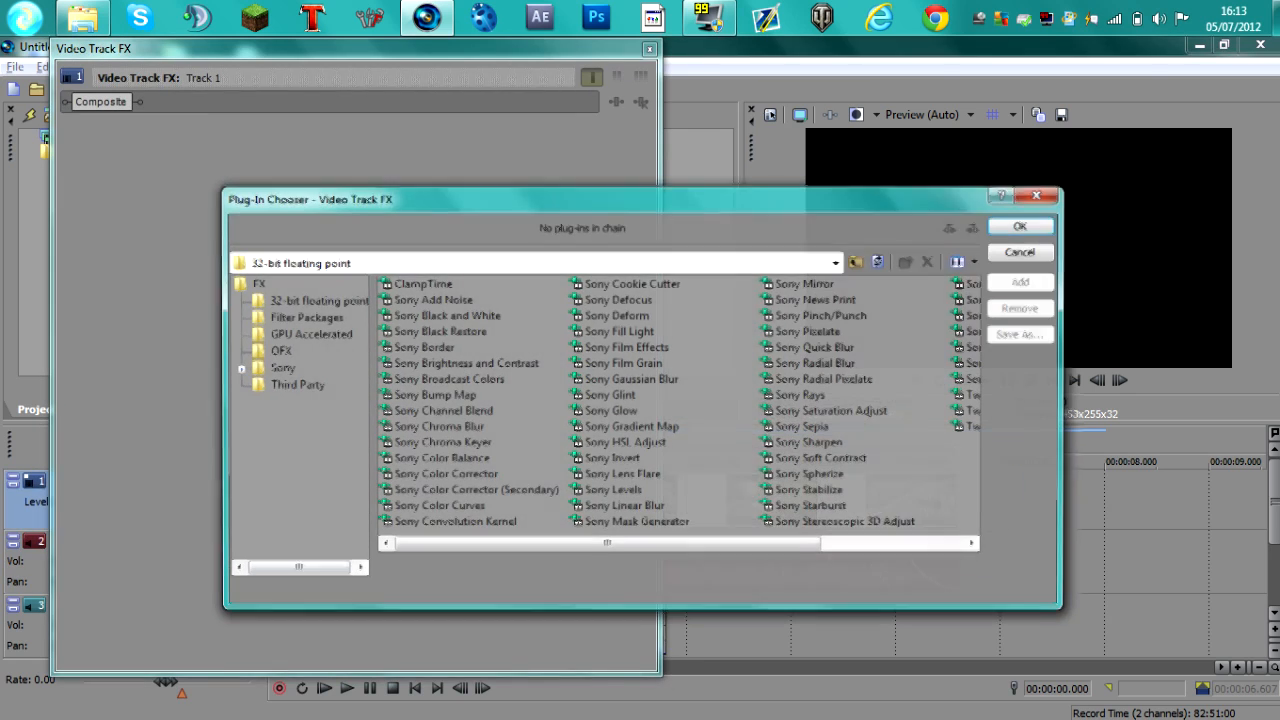
{"action": "mouse_move", "coordinate": [606, 545]}
{"action": "left_mouse_down"}
{"action": "mouse_move", "coordinate": [752, 545]}
{"action": "mouse_move", "coordinate": [606, 545]}
{"action": "left_mouse_up"}
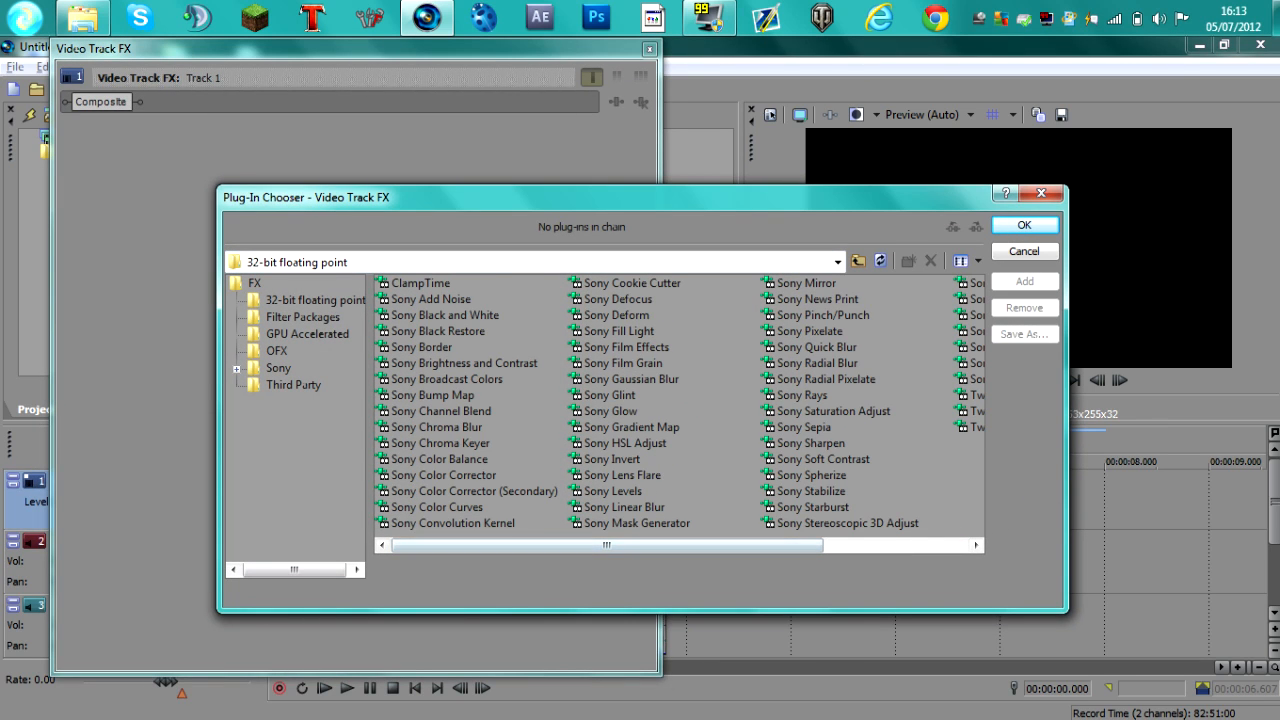
{"action": "left_click", "coordinate": [303, 317]}
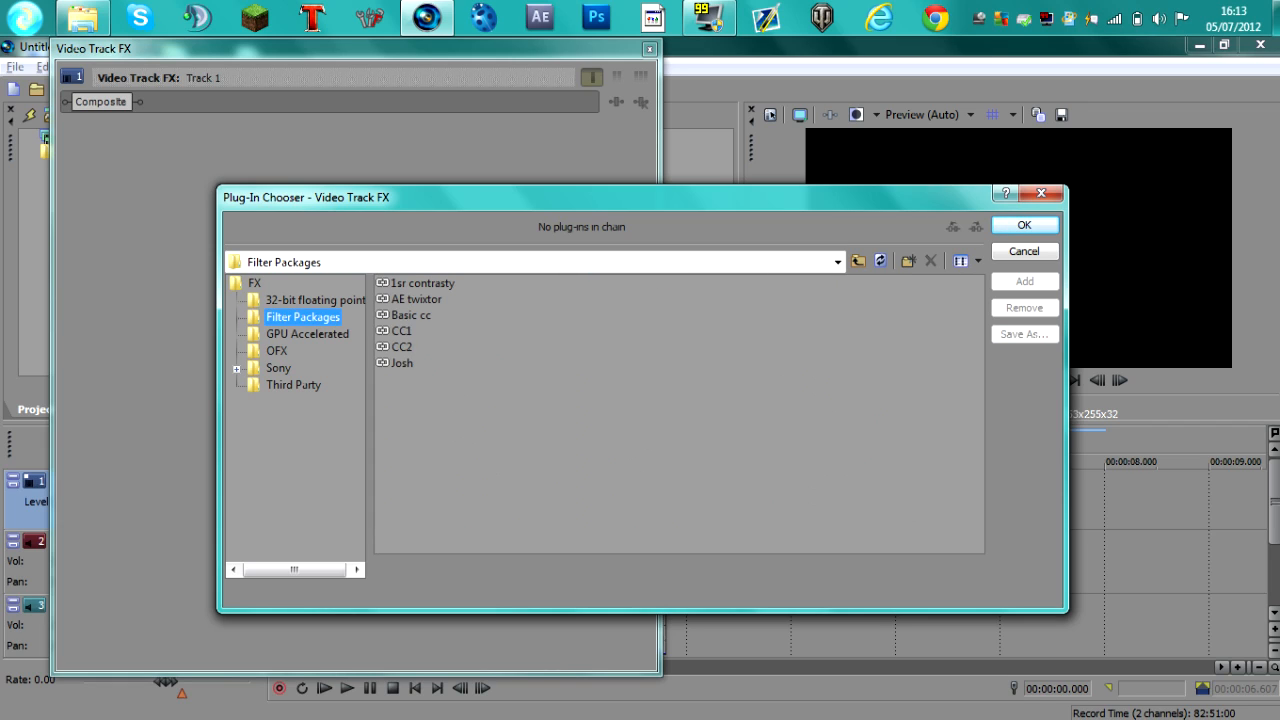
{"action": "left_click", "coordinate": [411, 315]}
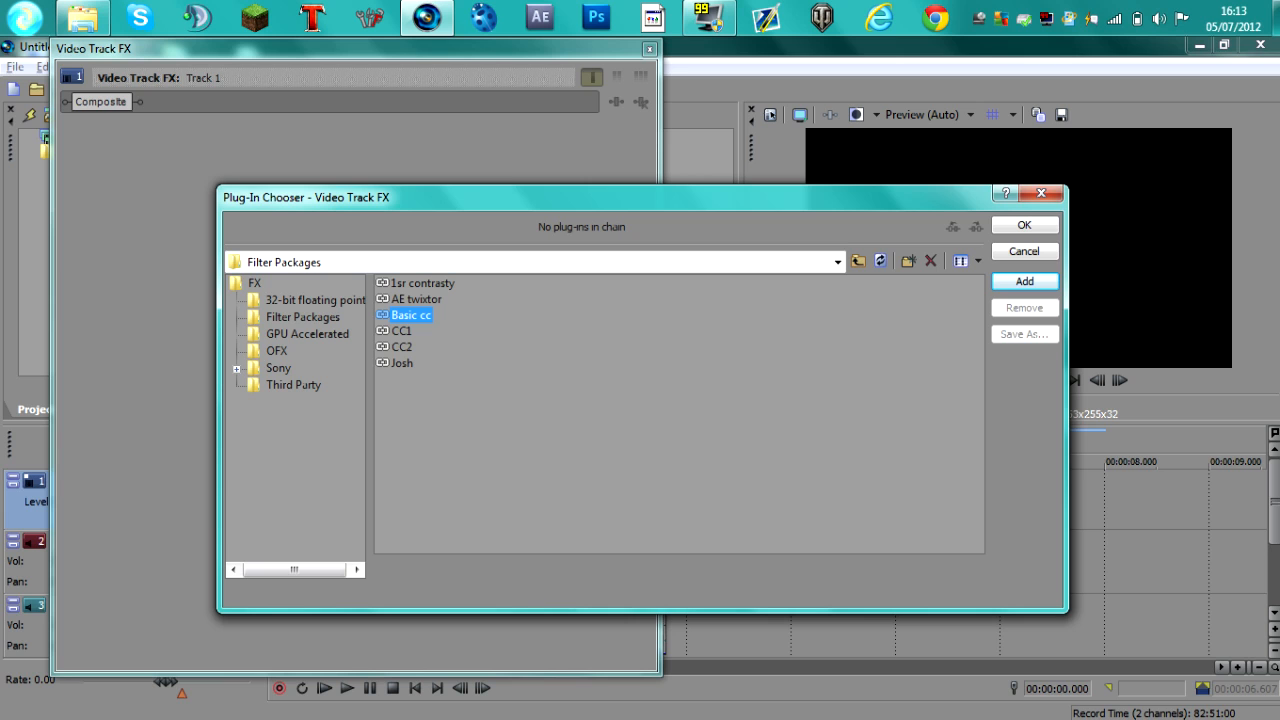
{"action": "double_click", "coordinate": [402, 363]}
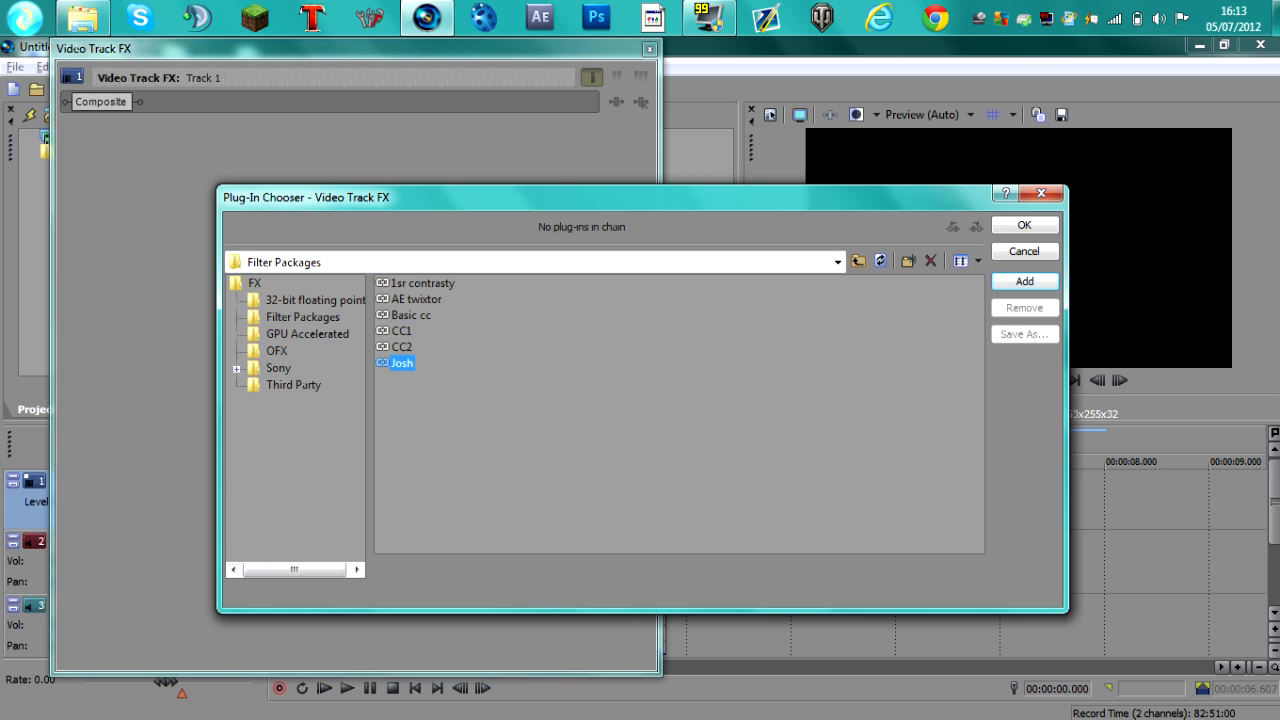
{"action": "left_click", "coordinate": [1024, 225]}
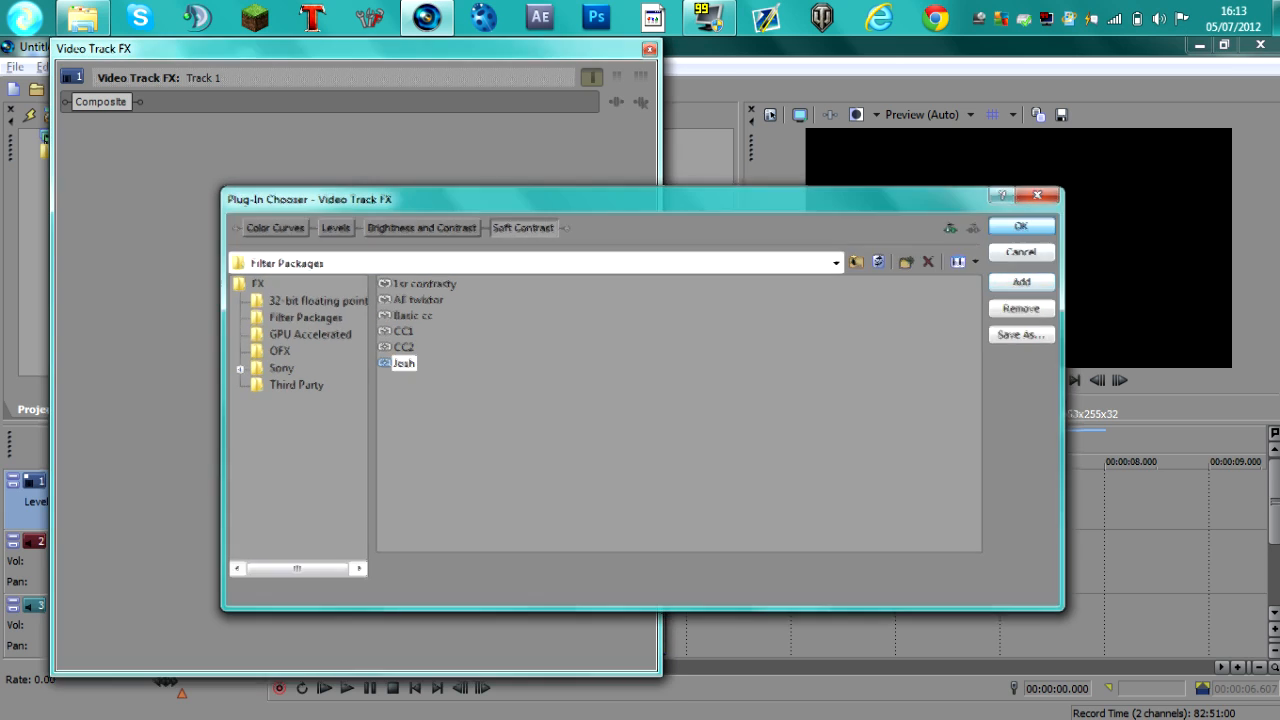
{"action": "left_click_drag", "start_coordinate": [363, 48], "coordinate": [1016, 309]}
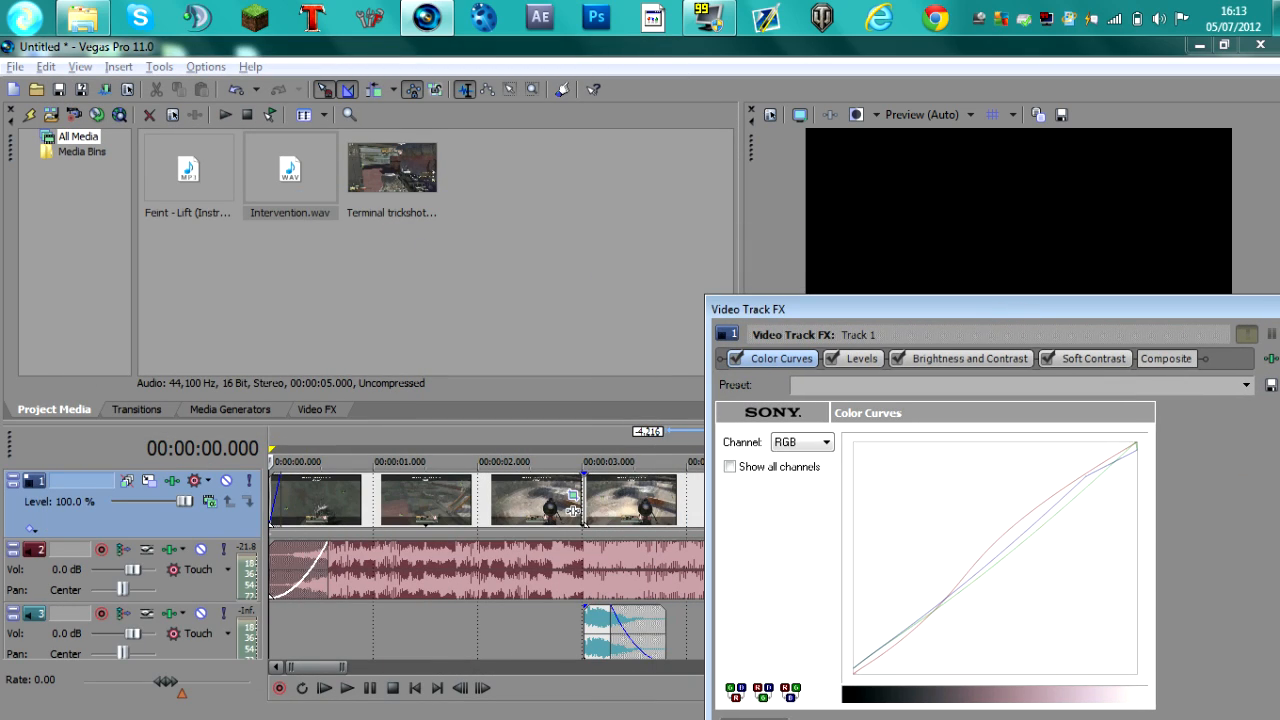
{"action": "left_click", "coordinate": [437, 500]}
{"action": "left_click_drag", "start_coordinate": [858, 305], "coordinate": [240, 53]}
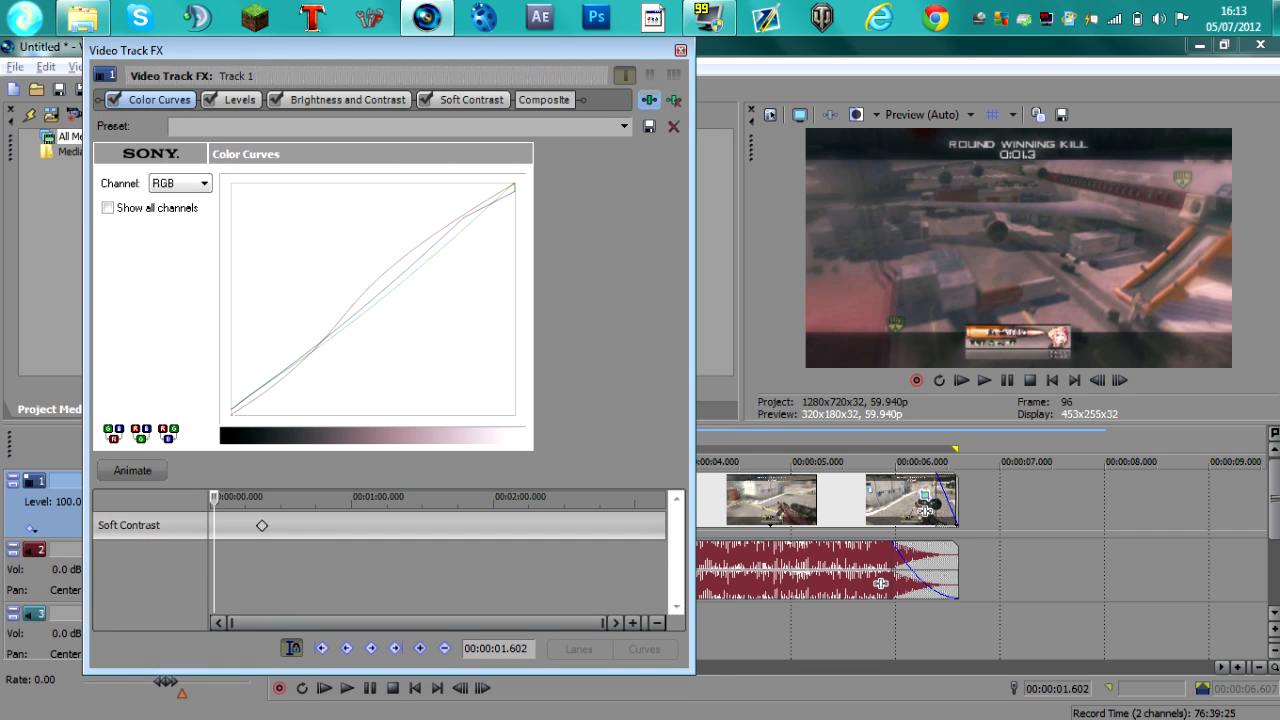
Step: Remove the filter package's effects from the video track and close its effects window
{"action": "left_click", "coordinate": [674, 100]}
{"action": "left_click", "coordinate": [674, 100]}
{"action": "left_click", "coordinate": [674, 100]}
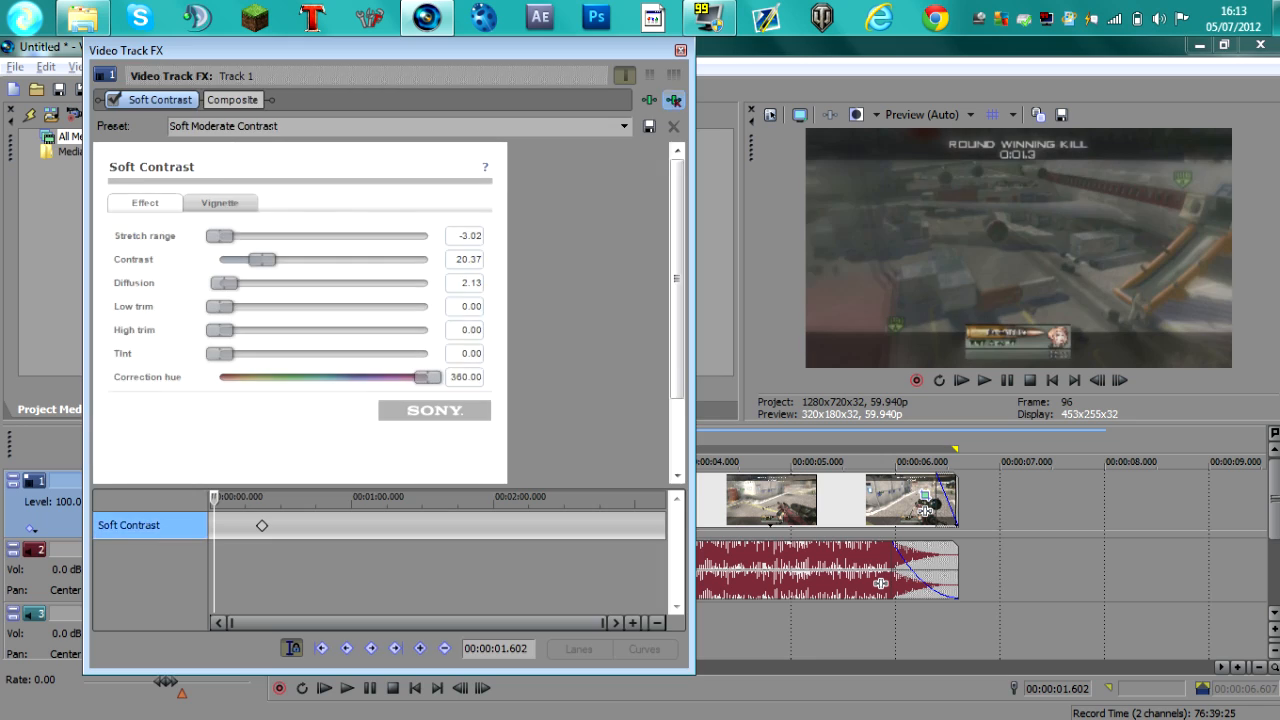
{"action": "left_click", "coordinate": [680, 50]}
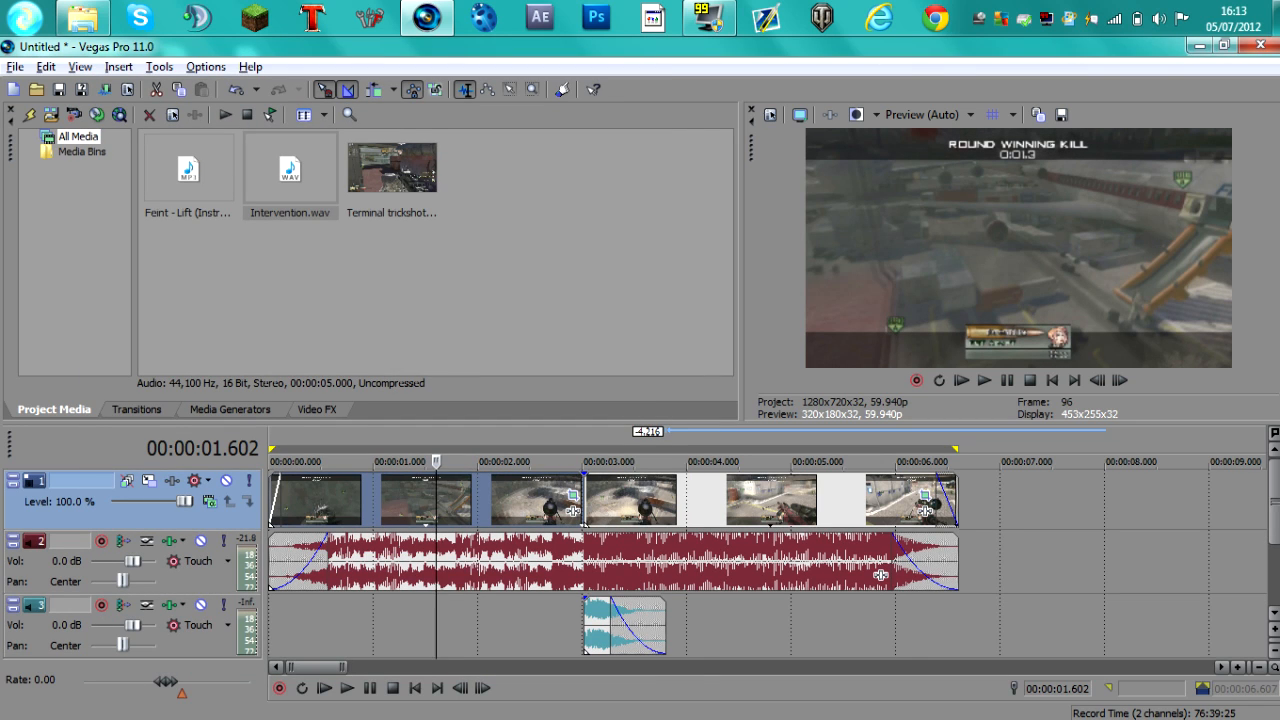
Step: Add the Sony Color Curves, Sony Soft Contrast and Sony Saturation Adjust effects to the video track
{"action": "left_click", "coordinate": [171, 480]}
{"action": "left_click", "coordinate": [303, 317]}
{"action": "left_click", "coordinate": [314, 300]}
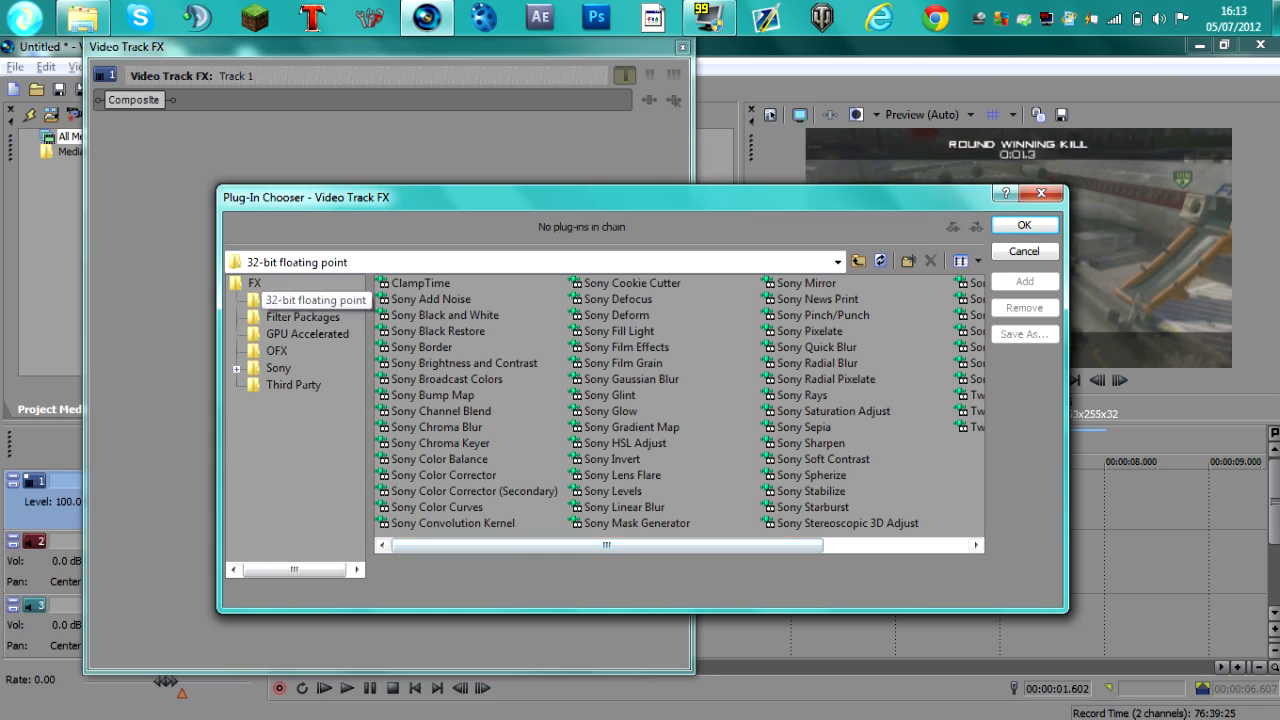
{"action": "left_click", "coordinate": [254, 283]}
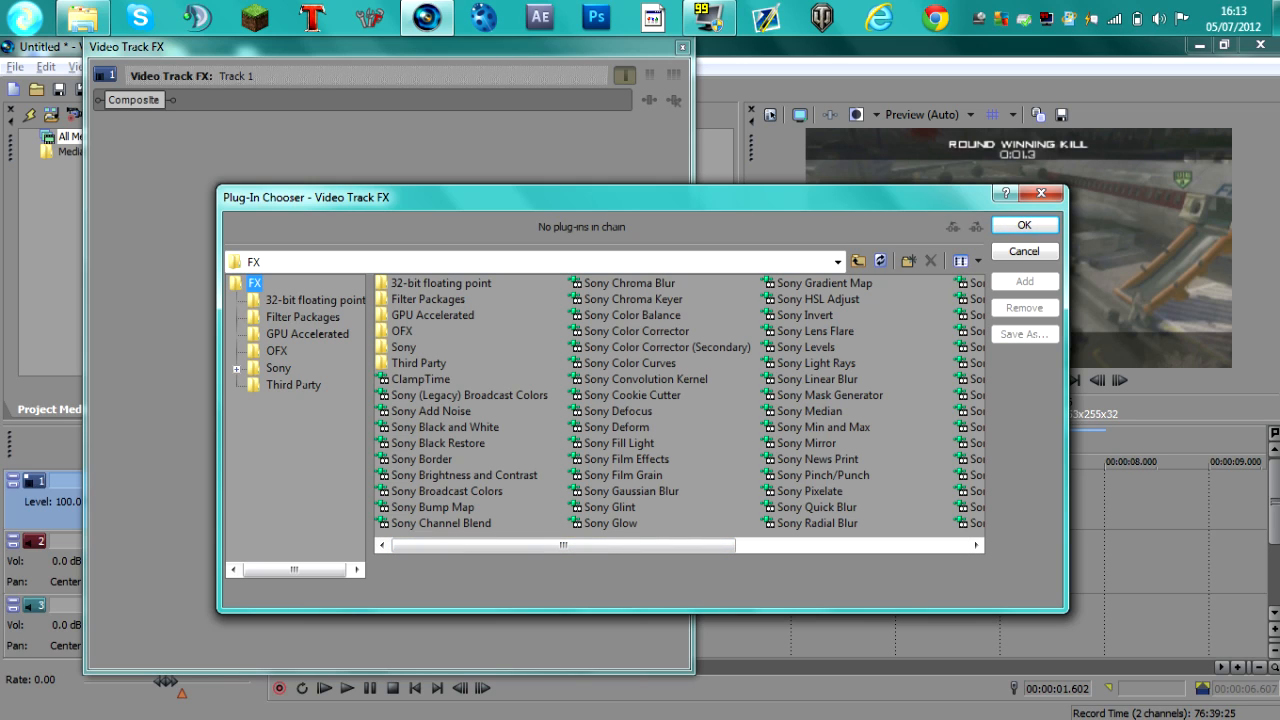
{"action": "double_click", "coordinate": [630, 363]}
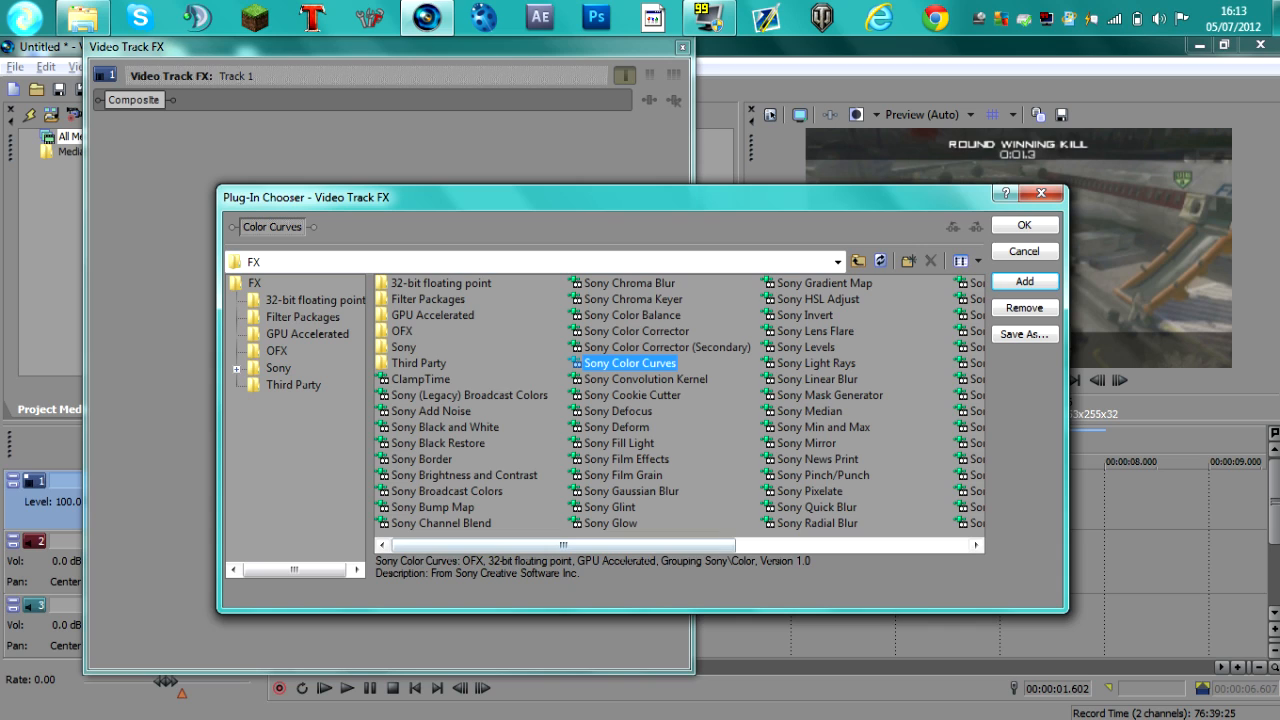
{"action": "left_click_drag", "start_coordinate": [563, 545], "coordinate": [795, 545]}
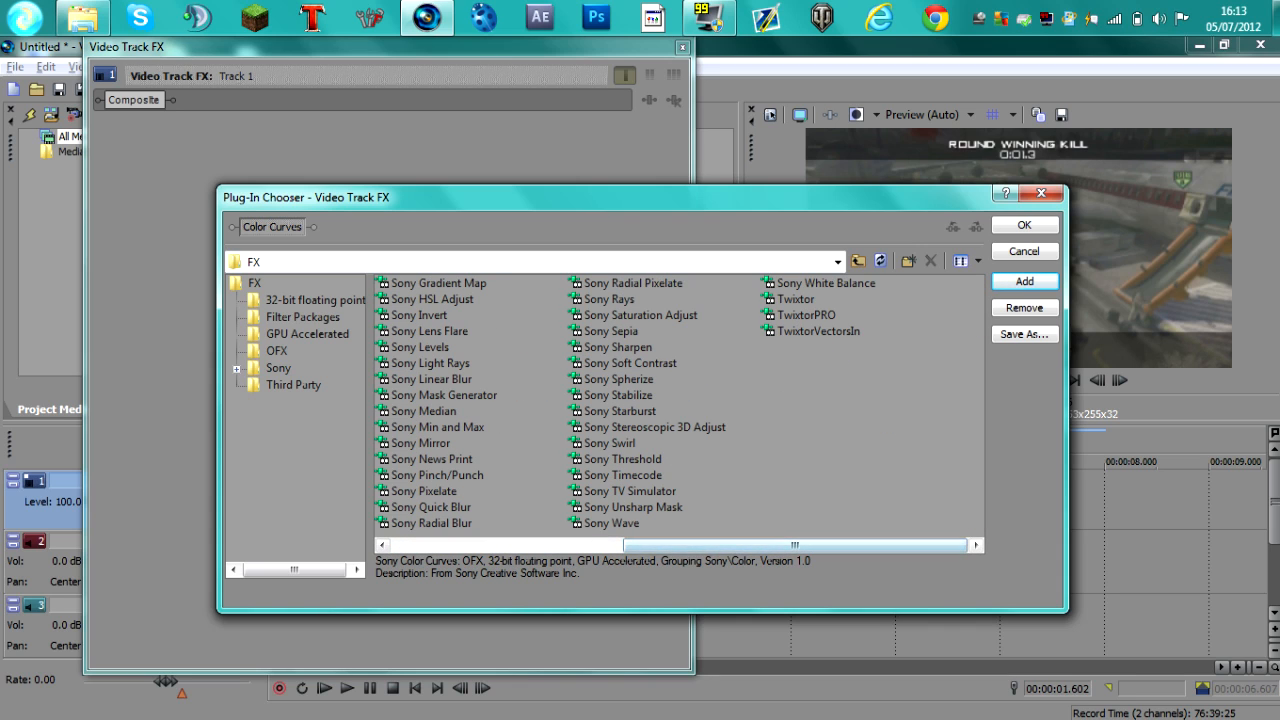
{"action": "double_click", "coordinate": [630, 363]}
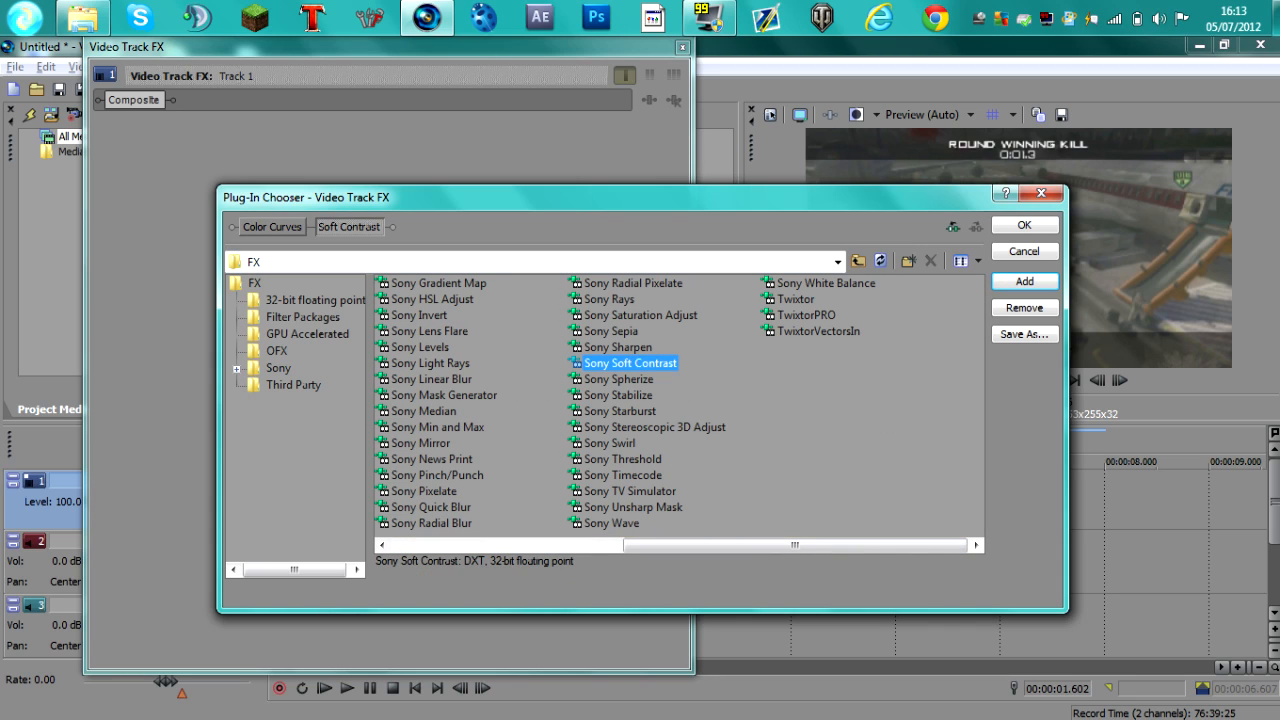
{"action": "left_click", "coordinate": [640, 315]}
{"action": "left_click", "coordinate": [1024, 281]}
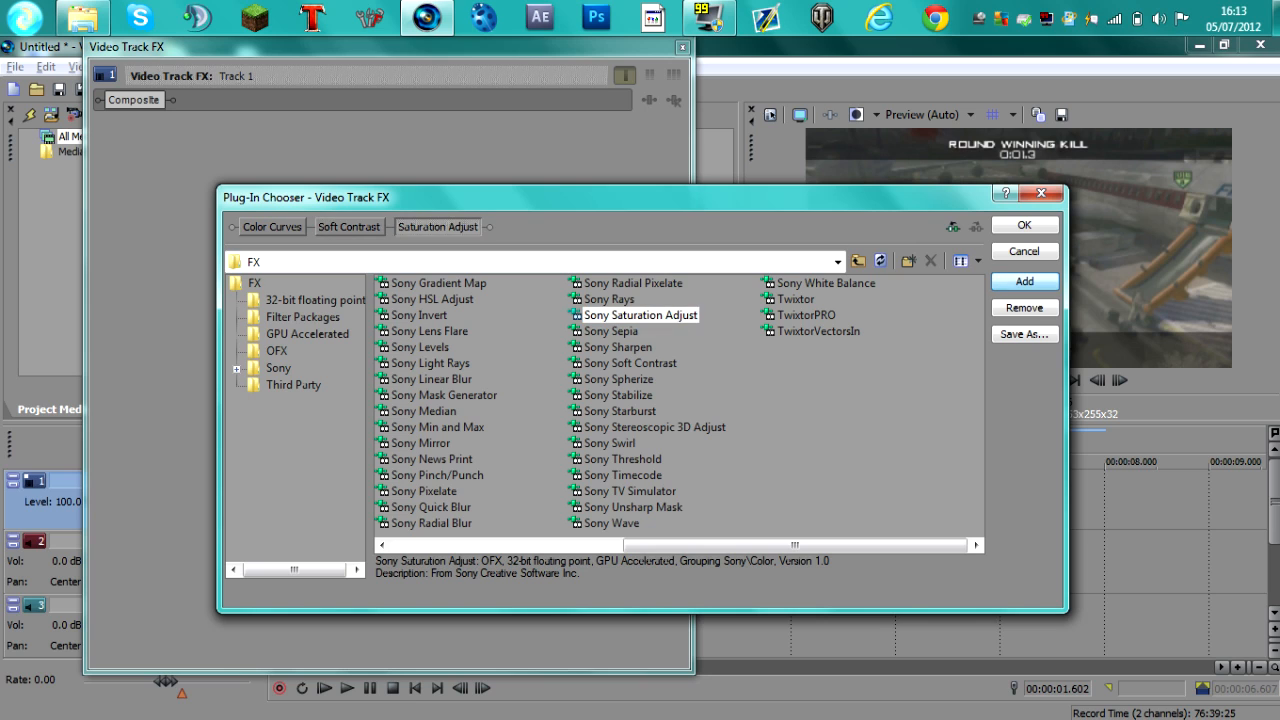
{"action": "left_click_drag", "start_coordinate": [795, 545], "coordinate": [679, 545]}
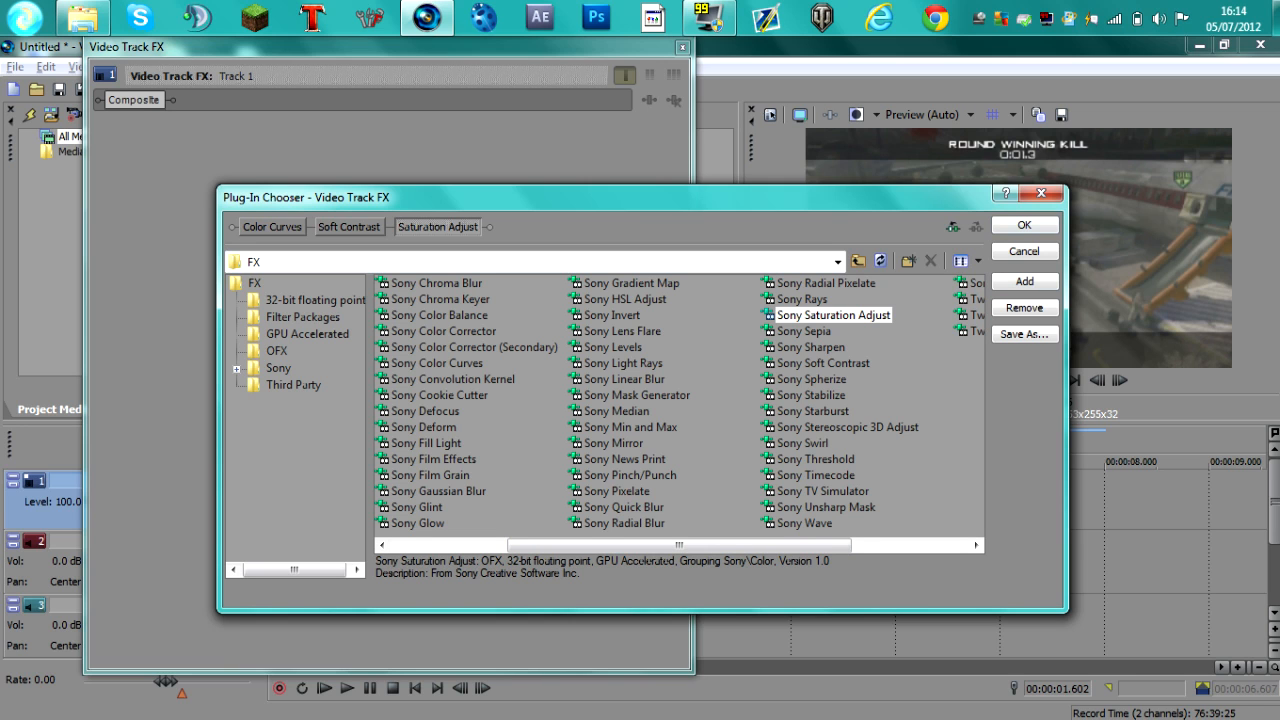
{"action": "left_click", "coordinate": [1024, 224]}
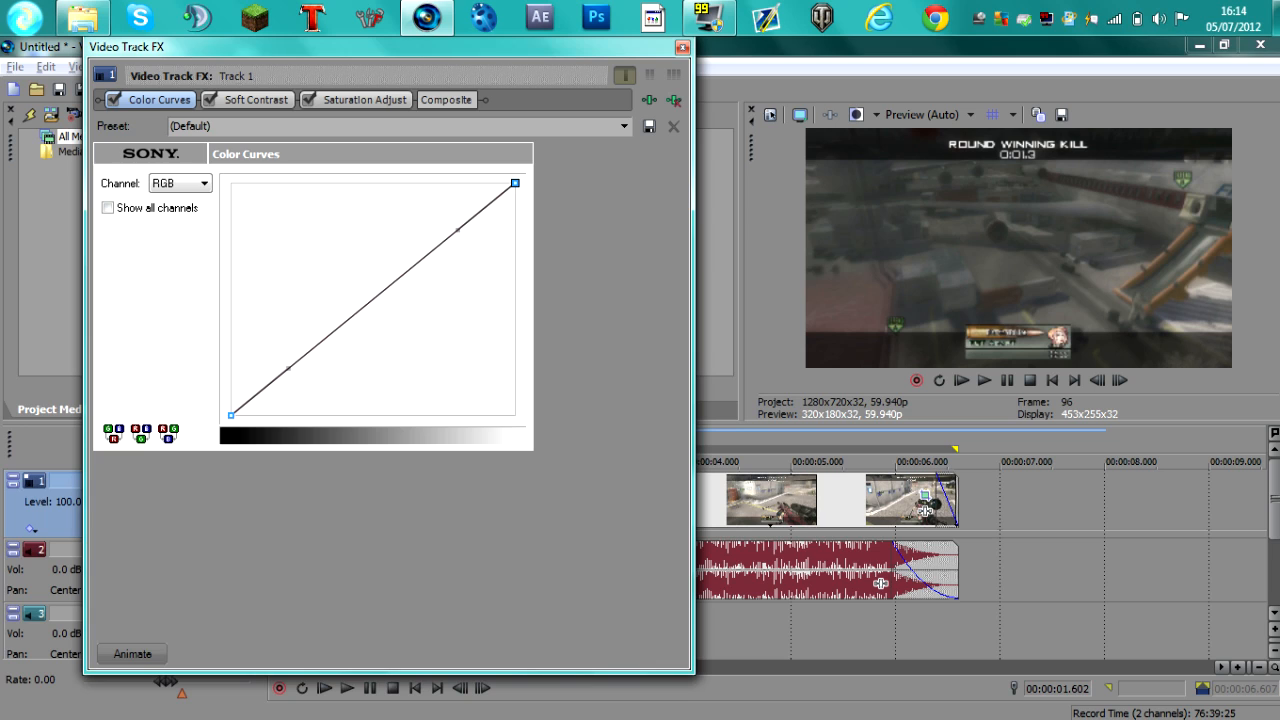
Step: Apply the Basic cc preset to Color Curves and inspect its channel curves with all channels shown
{"action": "left_click", "coordinate": [624, 126]}
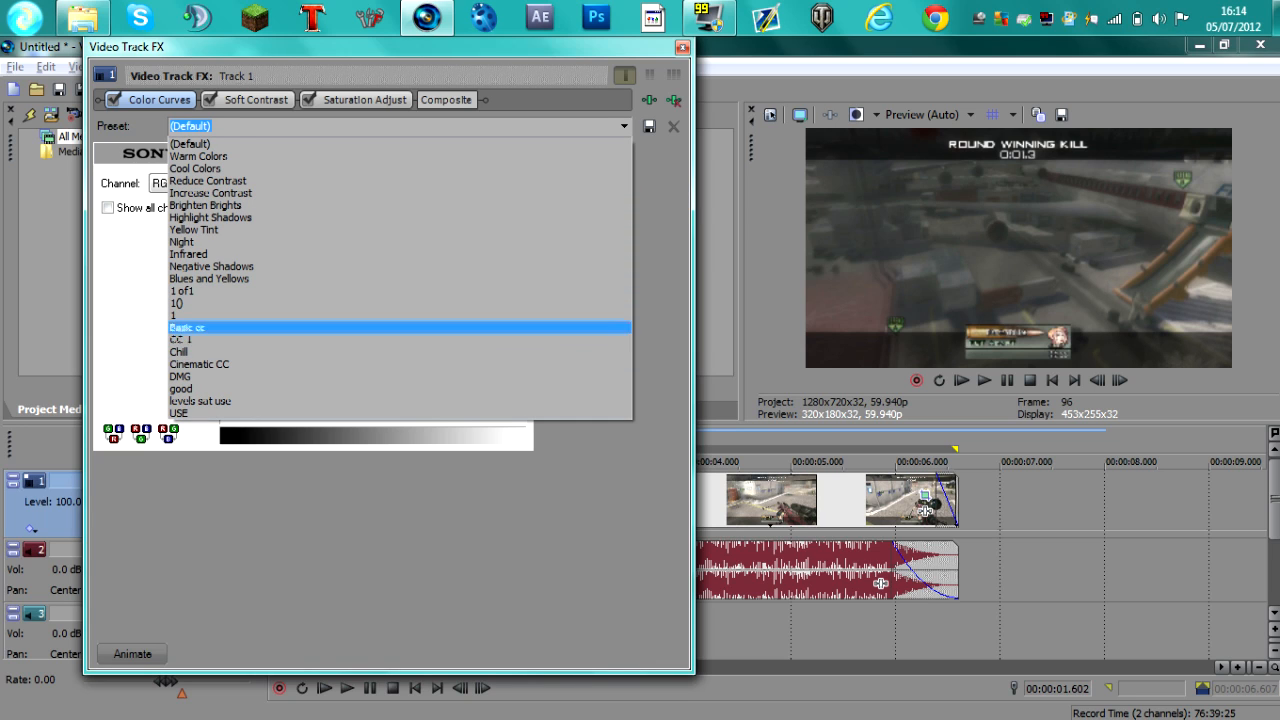
{"action": "left_click", "coordinate": [200, 328]}
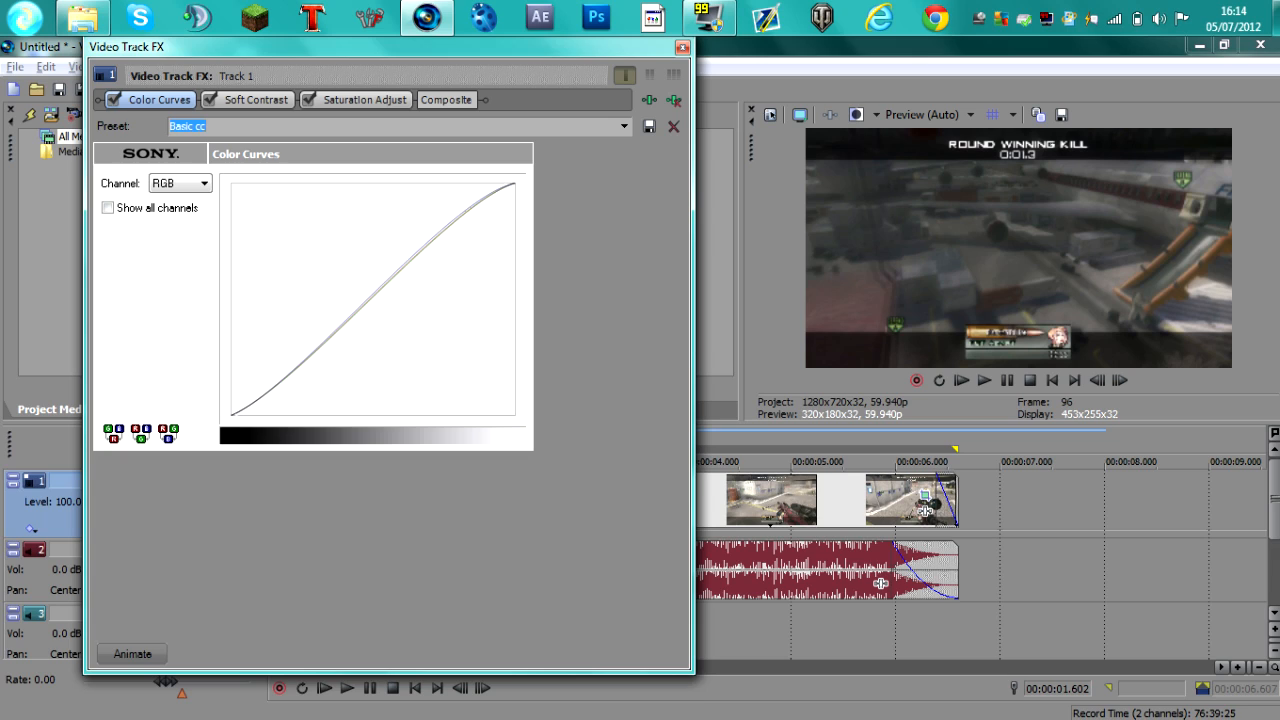
{"action": "left_click", "coordinate": [204, 183]}
{"action": "left_click", "coordinate": [178, 211]}
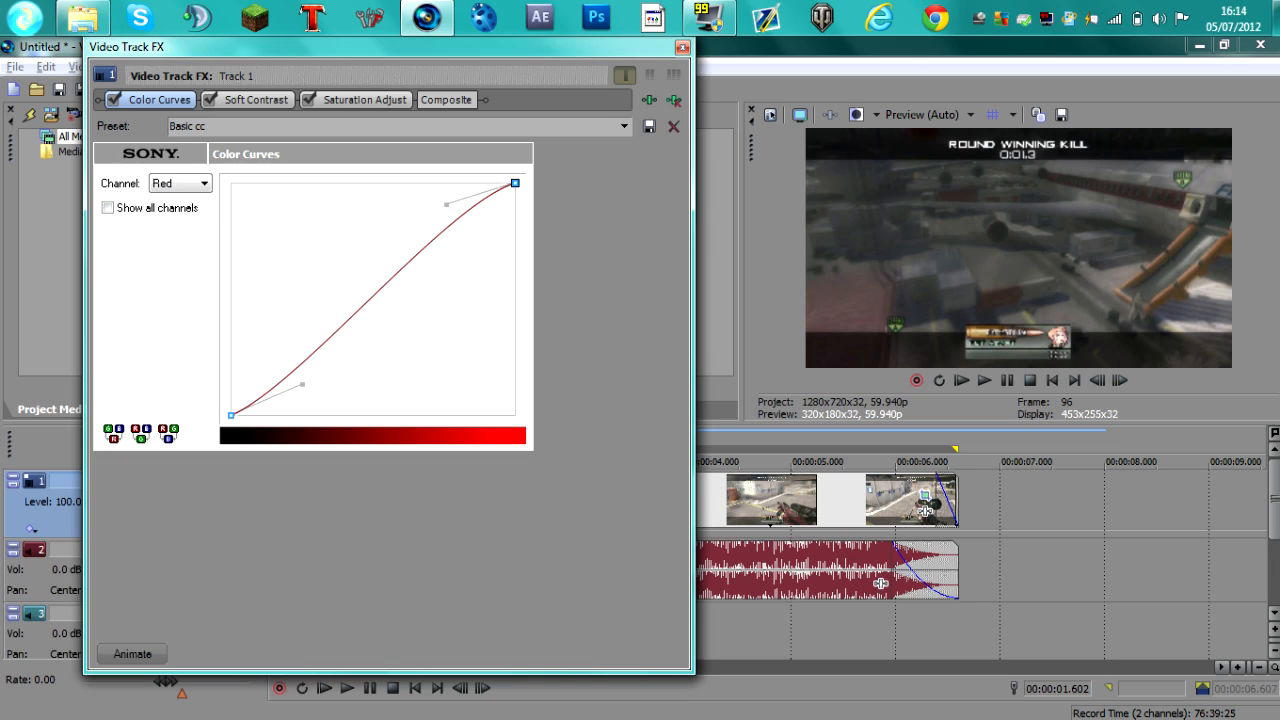
{"action": "left_click", "coordinate": [107, 207]}
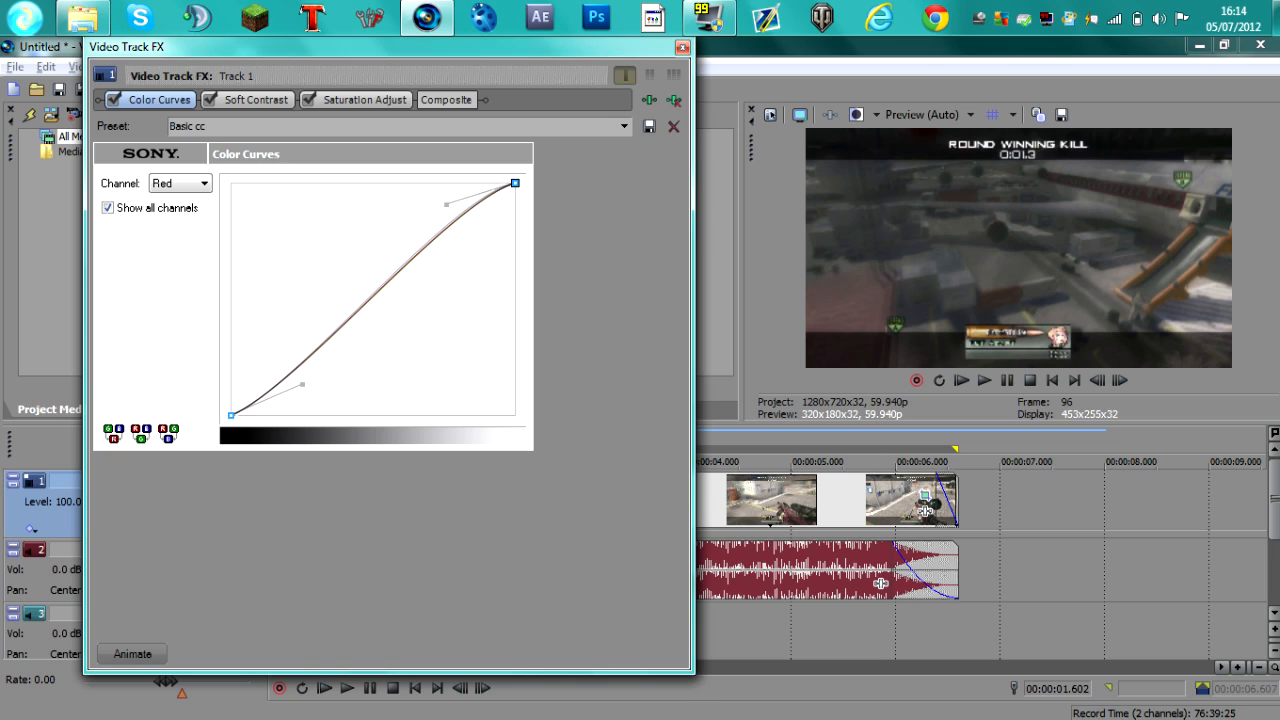
{"action": "left_click", "coordinate": [204, 183]}
{"action": "left_click", "coordinate": [178, 197]}
{"action": "key", "text": "Down"}
Step: Set the Soft Contrast effect's contrast to 33 and adjust its stretch range
{"action": "left_click", "coordinate": [256, 99]}
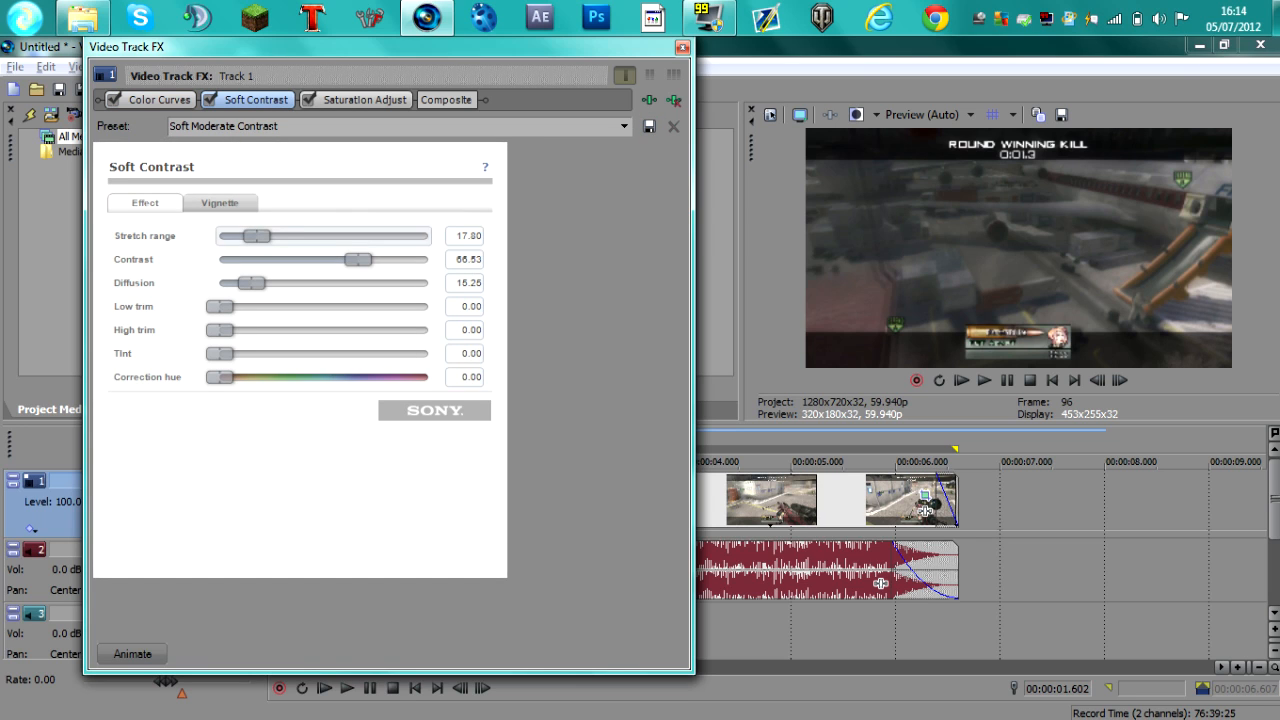
{"action": "mouse_move", "coordinate": [257, 235]}
{"action": "left_mouse_down"}
{"action": "mouse_move", "coordinate": [371, 235]}
{"action": "mouse_move", "coordinate": [222, 235]}
{"action": "mouse_move", "coordinate": [235, 235]}
{"action": "left_mouse_up"}
{"action": "left_click_drag", "start_coordinate": [357, 259], "coordinate": [296, 259]}
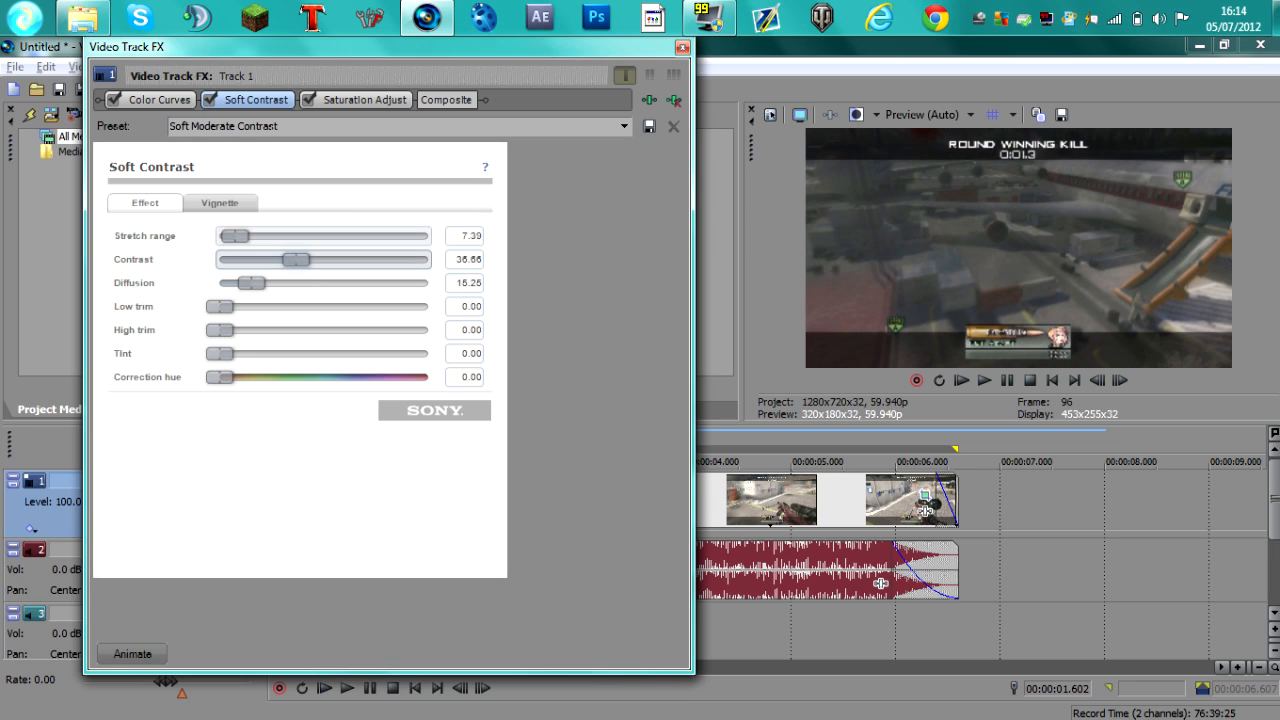
{"action": "double_click", "coordinate": [467, 260]}
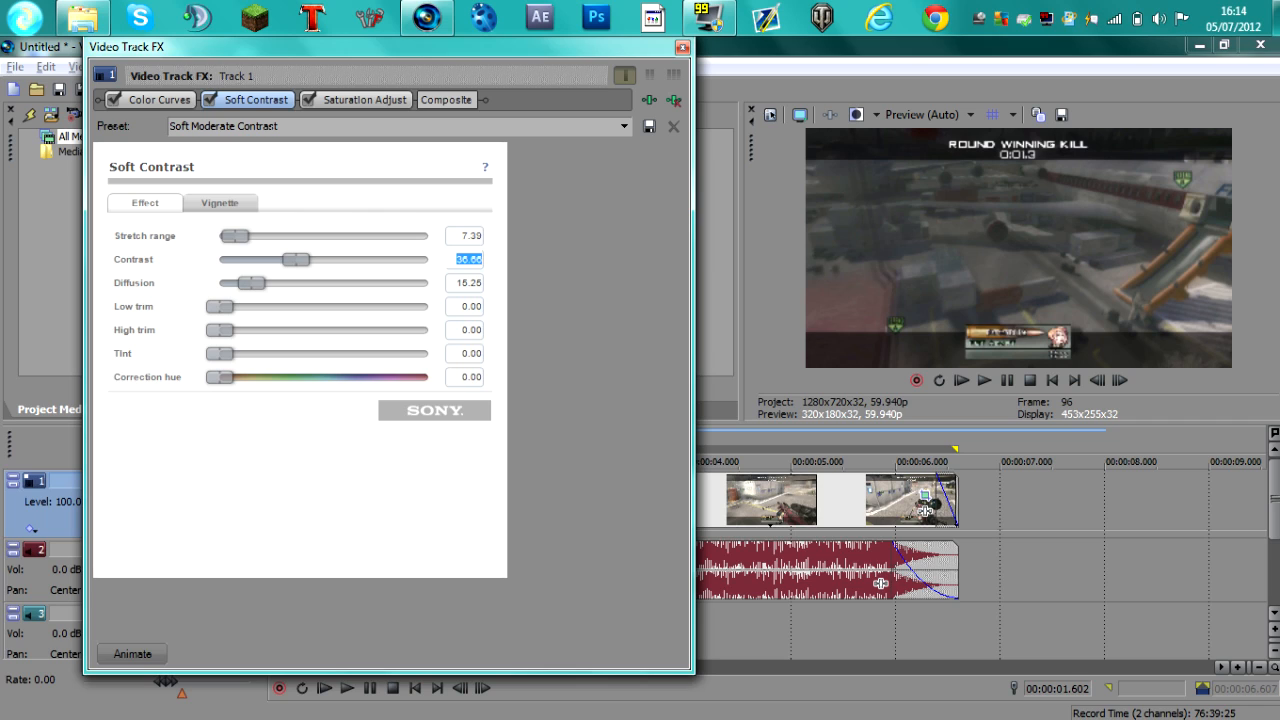
{"action": "type", "text": "33"}
{"action": "key", "text": "Return"}
{"action": "left_click_drag", "start_coordinate": [235, 236], "coordinate": [278, 236]}
Step: Give the Soft Contrast effect's vignette a Blur exterior effect and an Ellipse shape
{"action": "left_click", "coordinate": [220, 203]}
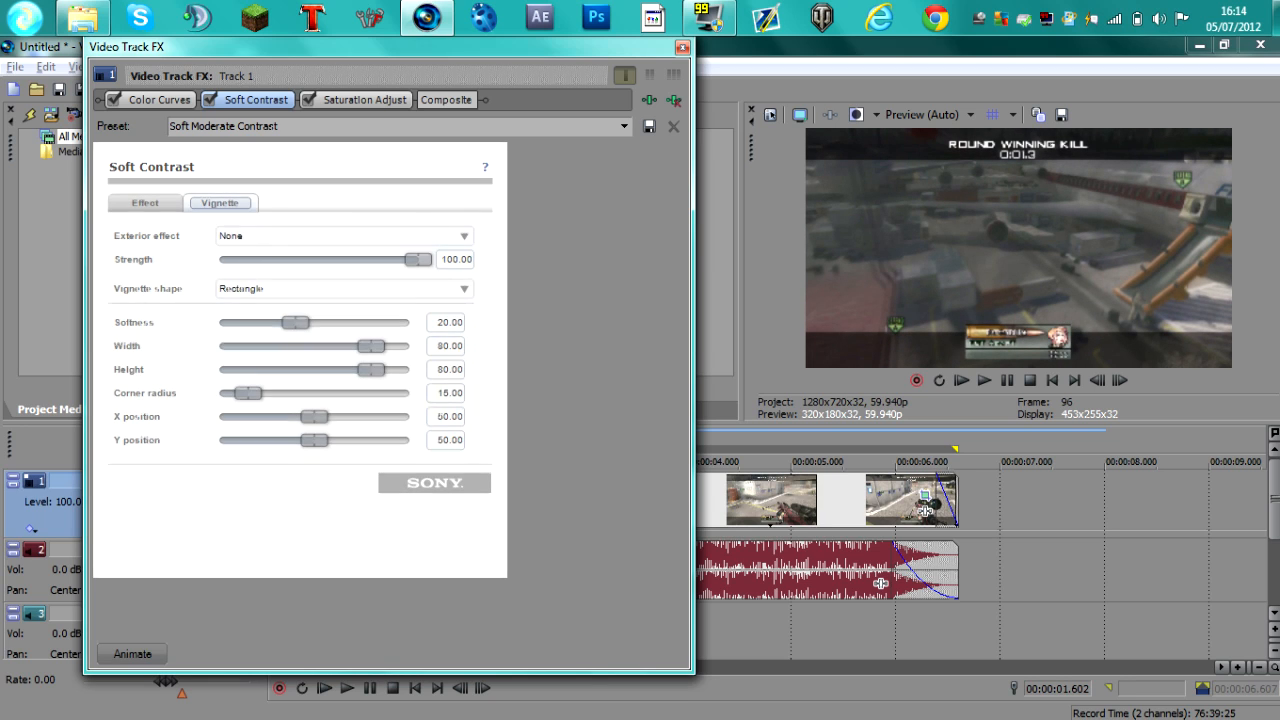
{"action": "left_click", "coordinate": [344, 236]}
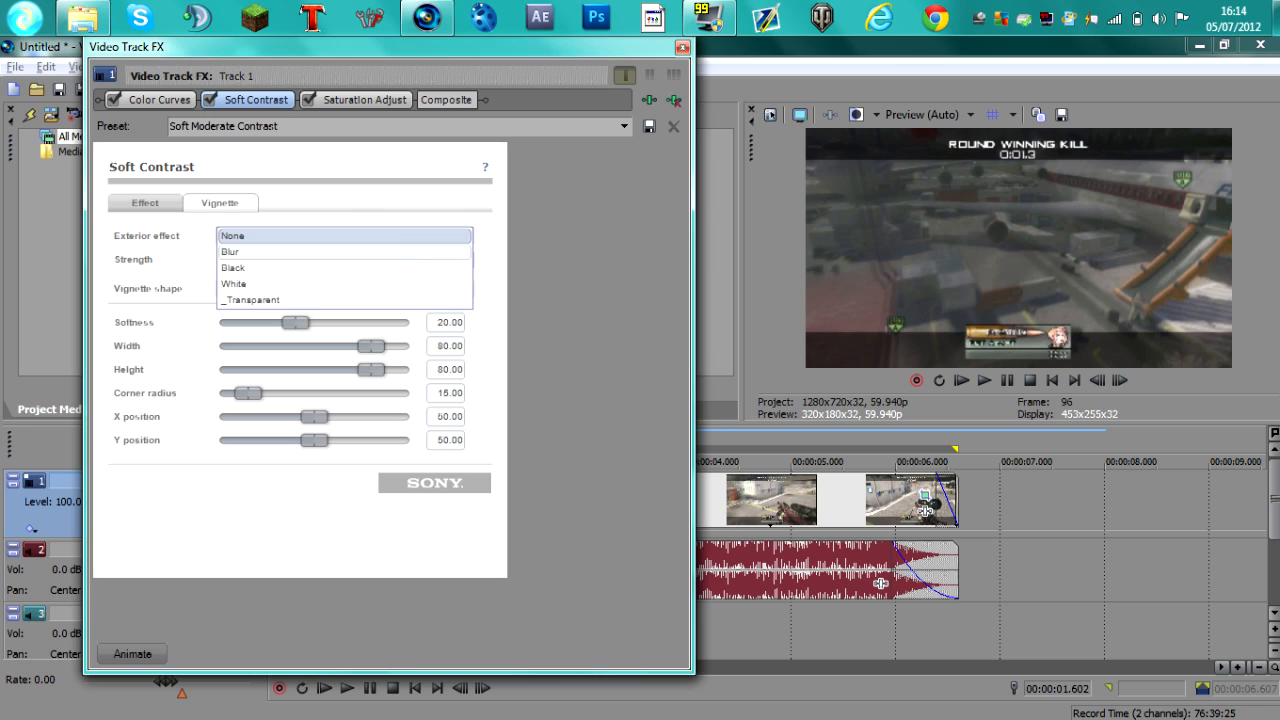
{"action": "left_click", "coordinate": [230, 251]}
{"action": "left_click", "coordinate": [344, 334]}
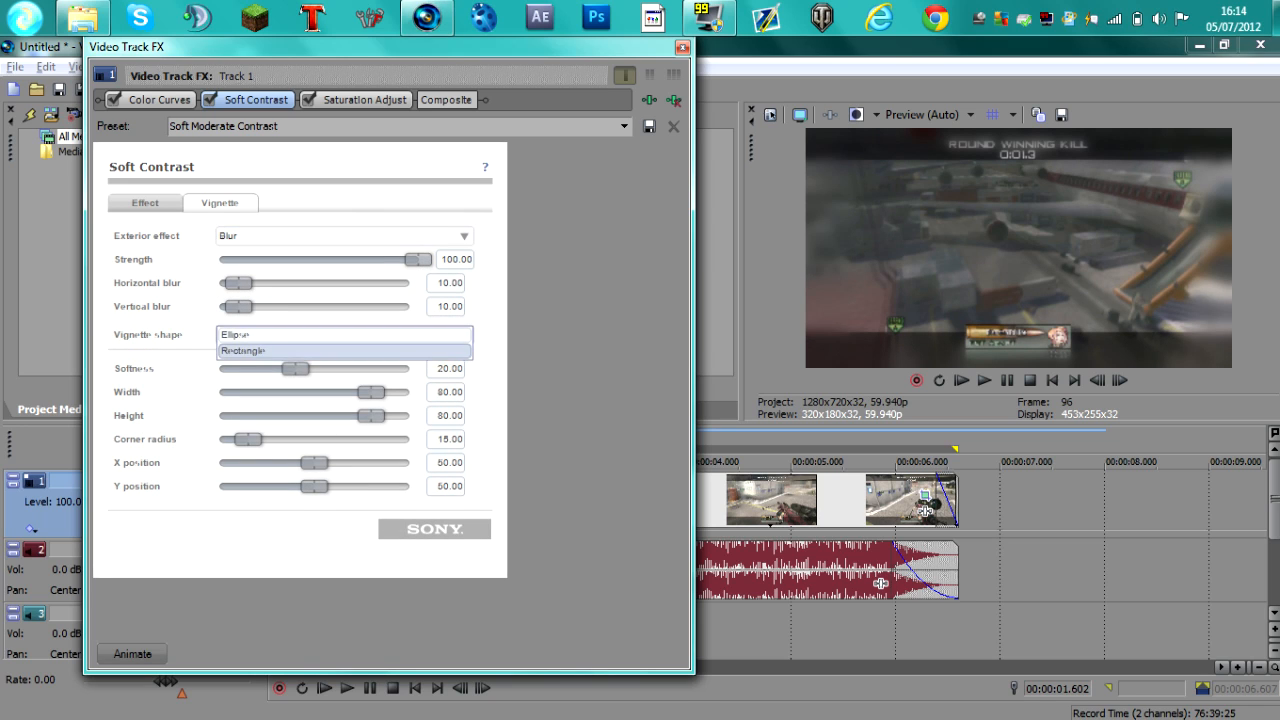
{"action": "left_click", "coordinate": [240, 334]}
Step: Set the vignette's strength to 40, softness to 70, width to about 86 and height to about 95
{"action": "left_click_drag", "start_coordinate": [412, 259], "coordinate": [334, 259]}
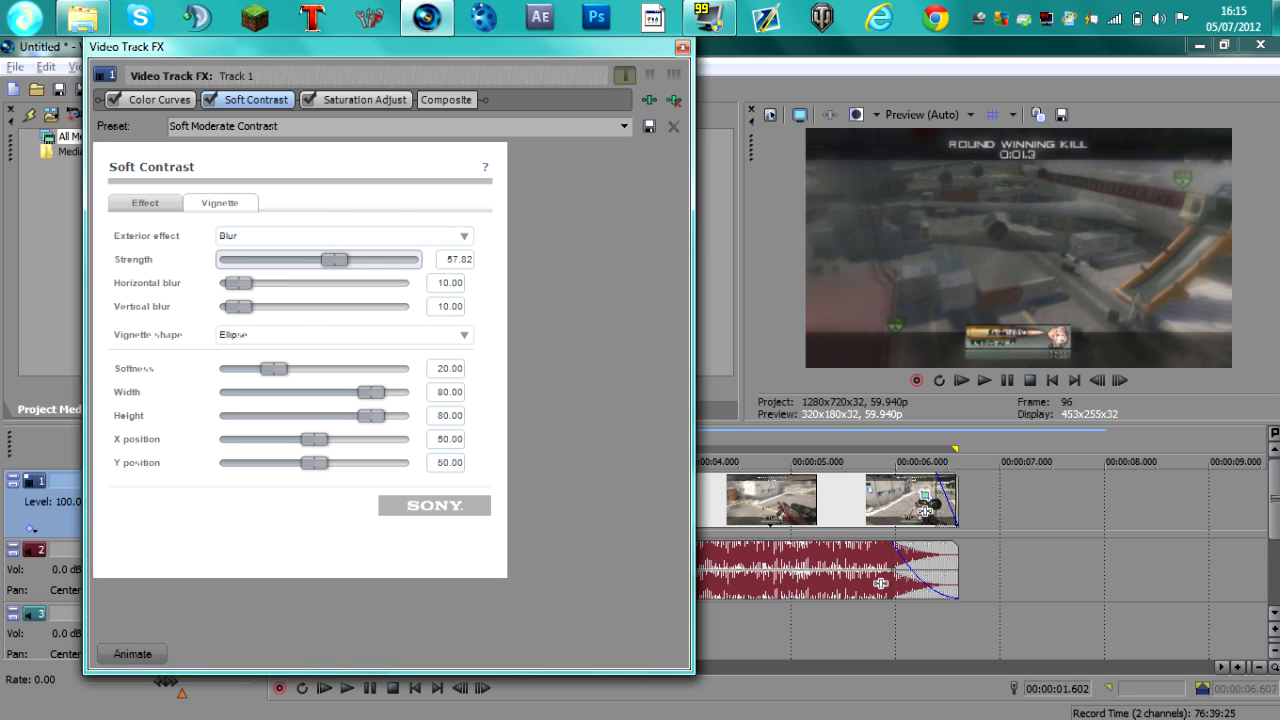
{"action": "left_click_drag", "start_coordinate": [334, 259], "coordinate": [294, 259]}
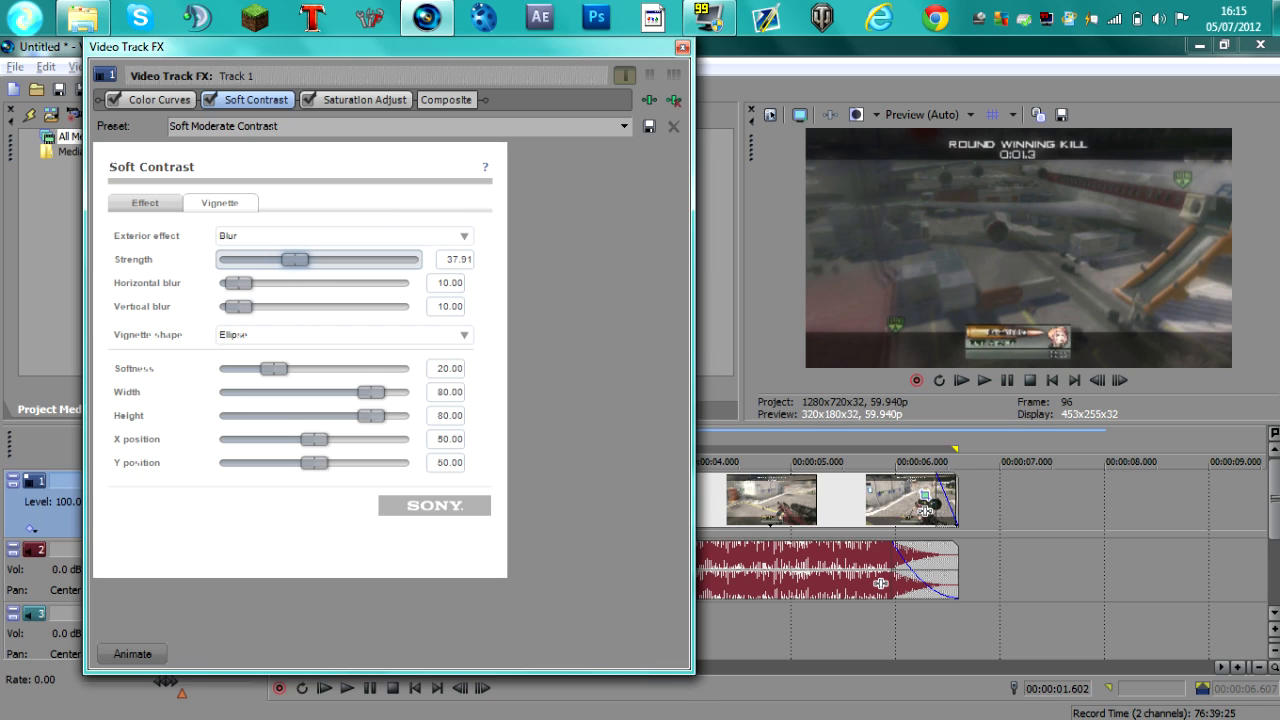
{"action": "left_click", "coordinate": [458, 260]}
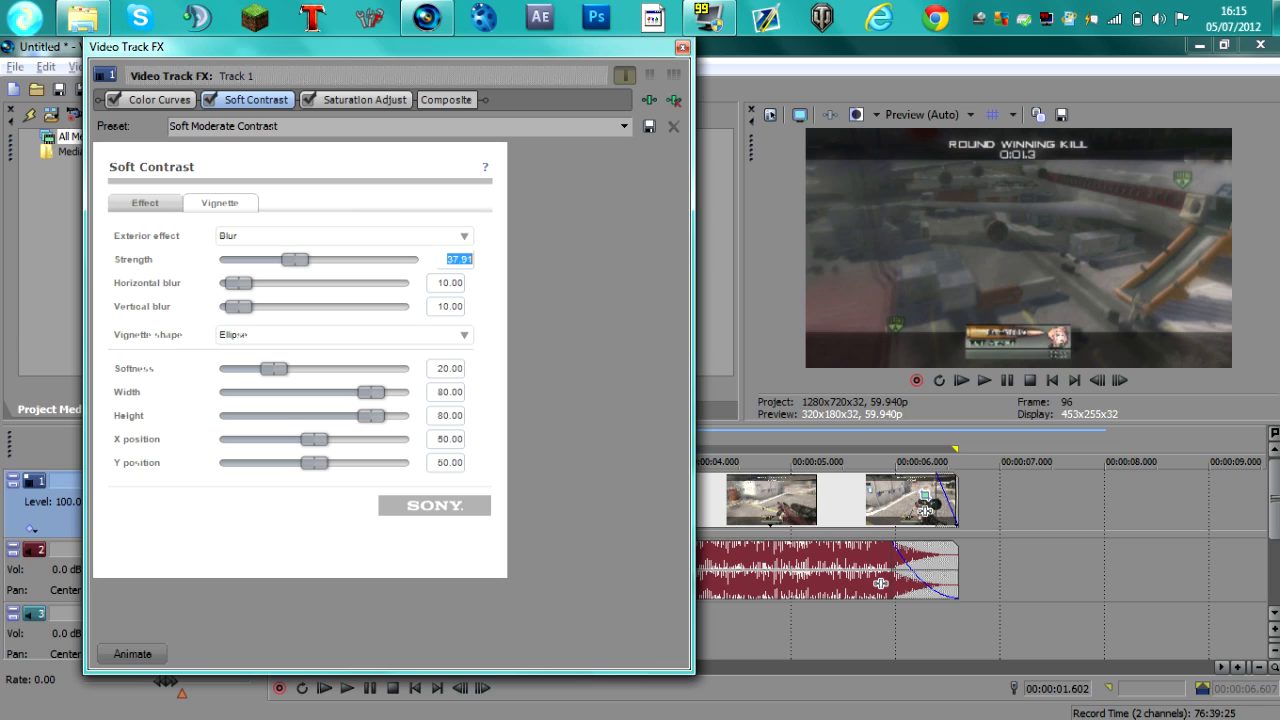
{"action": "type", "text": "40"}
{"action": "key", "text": "Tab"}
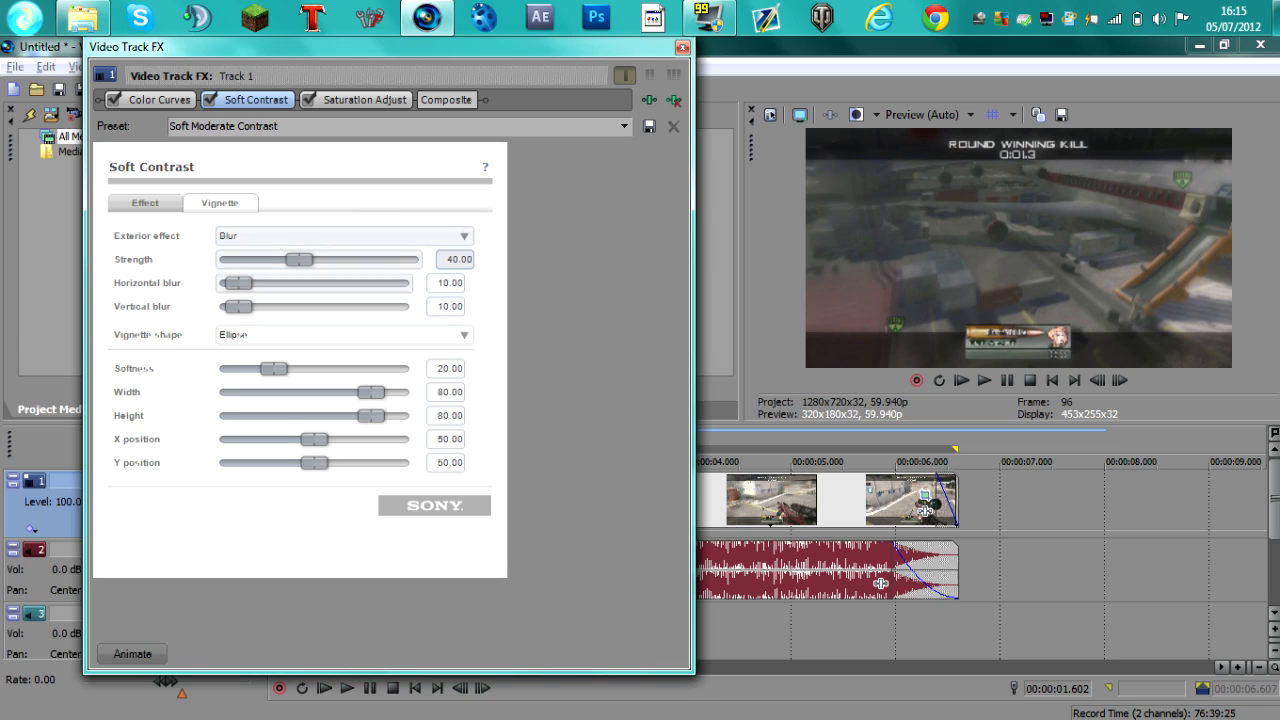
{"action": "left_click_drag", "start_coordinate": [274, 369], "coordinate": [383, 392]}
{"action": "left_click_drag", "start_coordinate": [371, 415], "coordinate": [400, 415]}
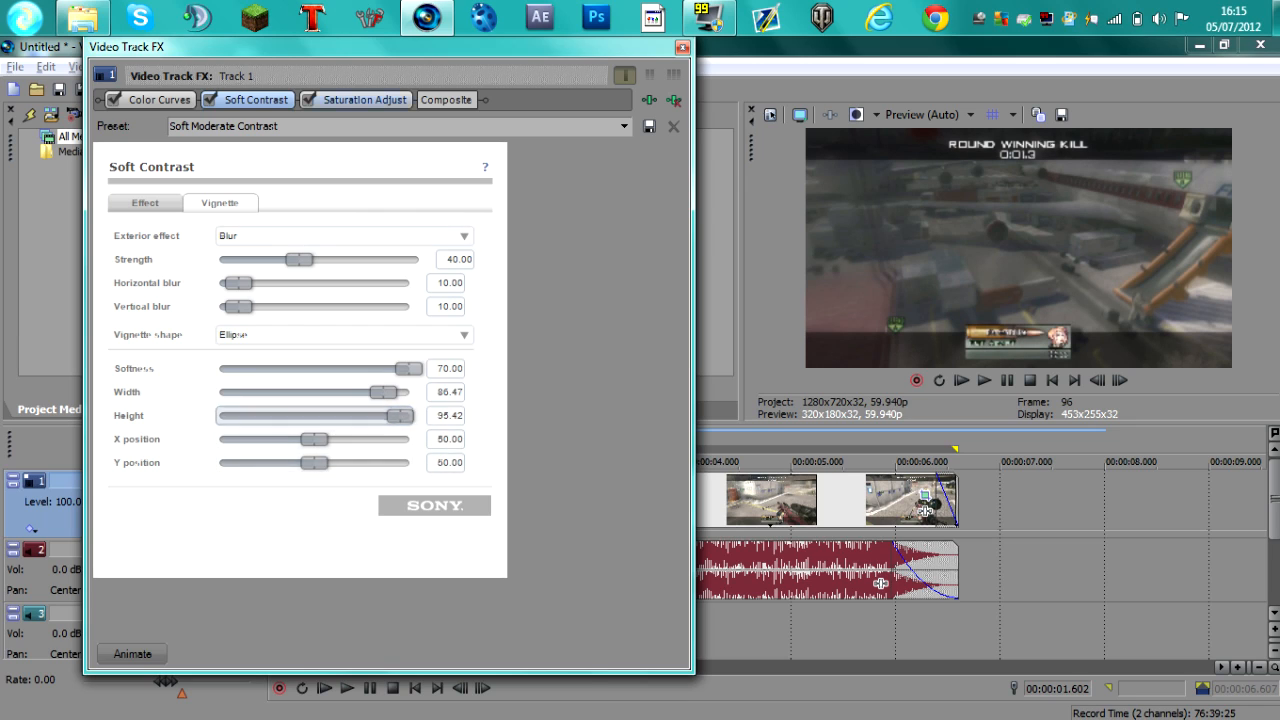
Step: Set Saturation Adjust to amount 1.000, center 0.200, spread 0.177, low about -0.011 and high -1.000
{"action": "left_click", "coordinate": [365, 99]}
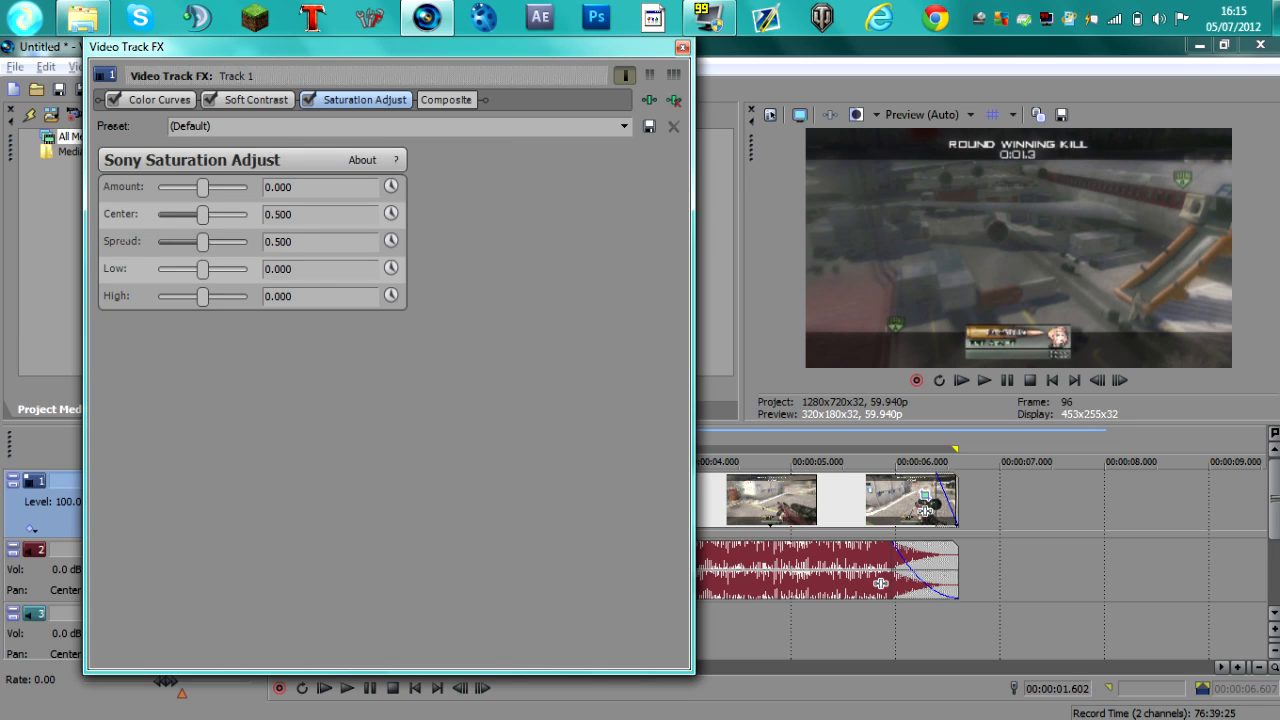
{"action": "left_click_drag", "start_coordinate": [203, 187], "coordinate": [158, 269]}
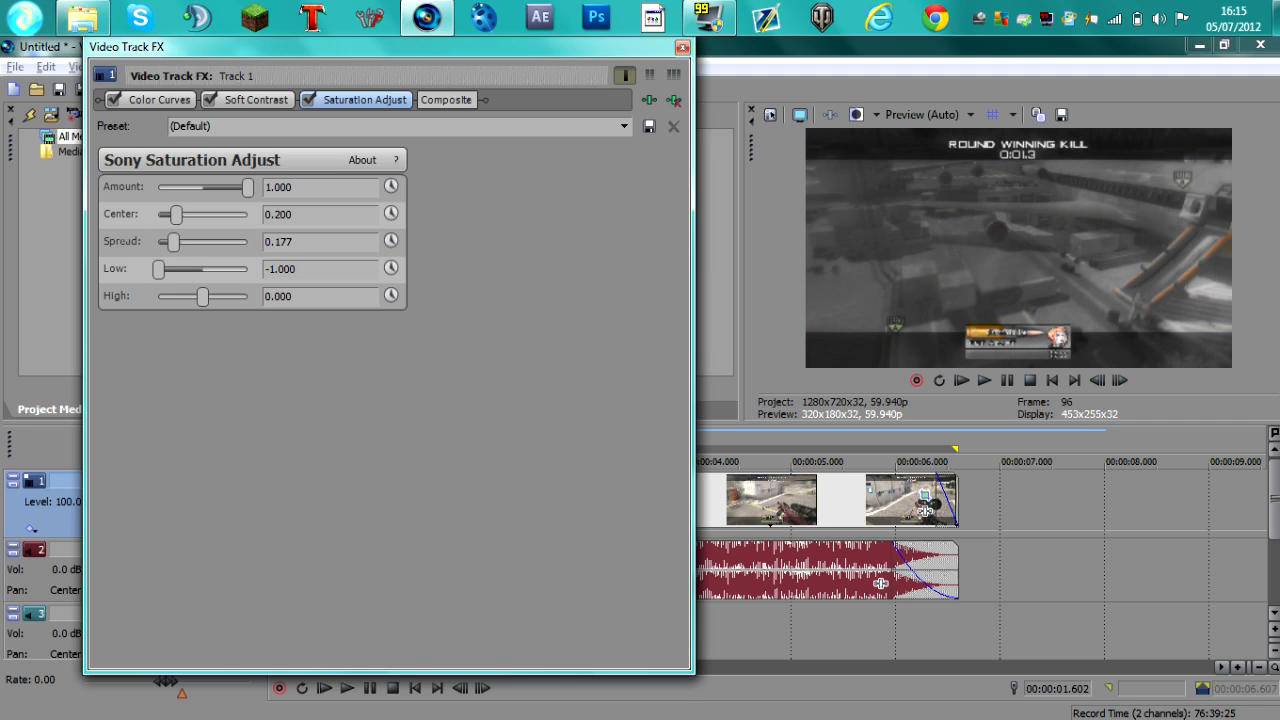
{"action": "left_click_drag", "start_coordinate": [158, 269], "coordinate": [158, 296]}
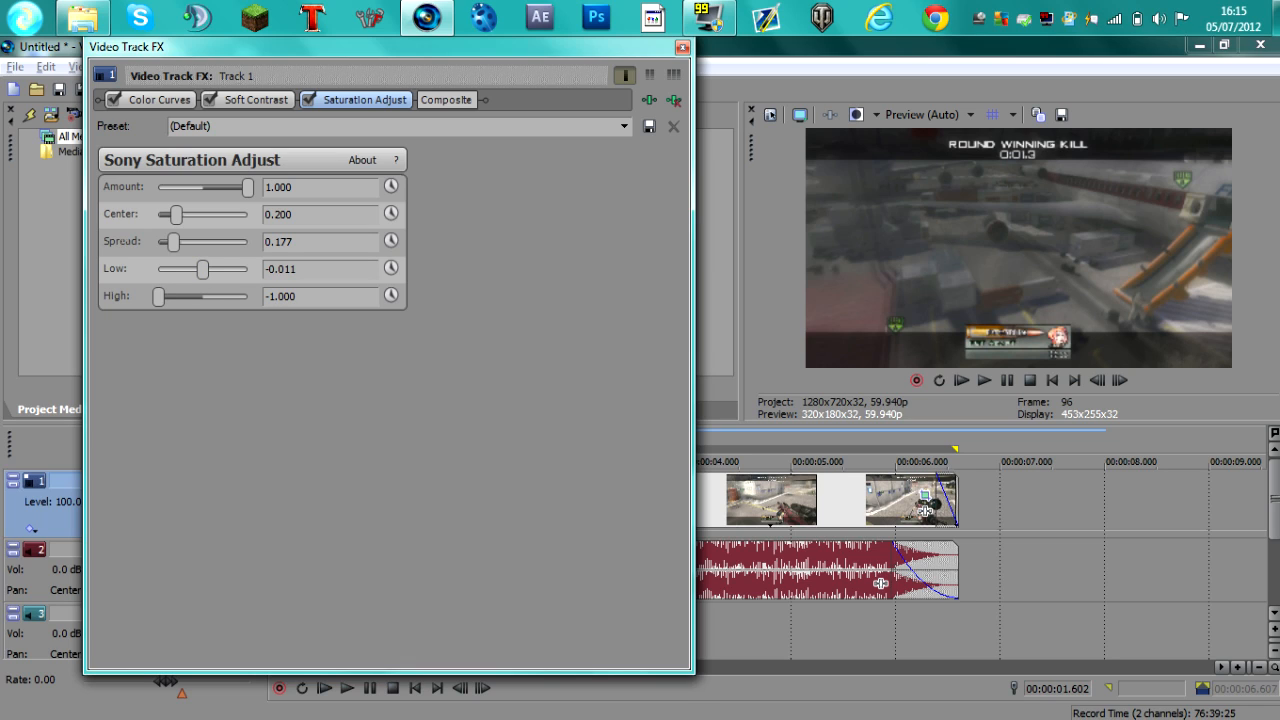
Step: Reset the Color Curves effect to the (Default) preset
{"action": "left_click", "coordinate": [158, 100]}
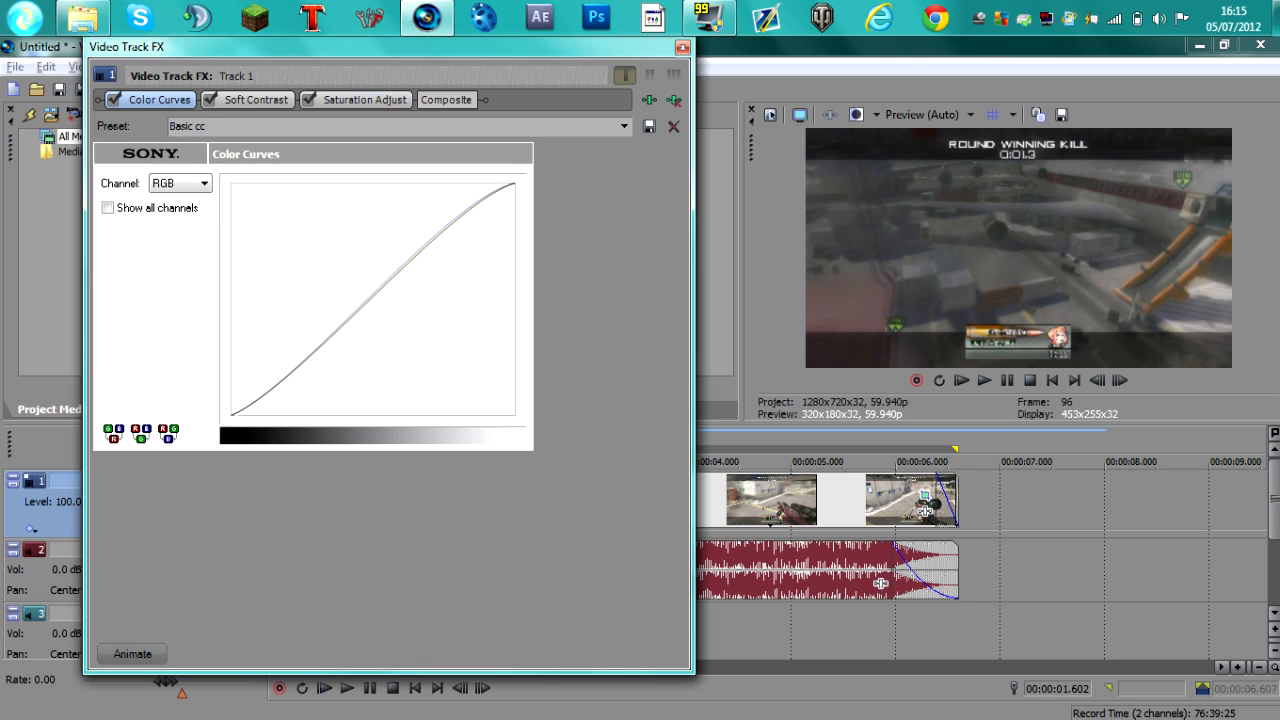
{"action": "left_click", "coordinate": [624, 126]}
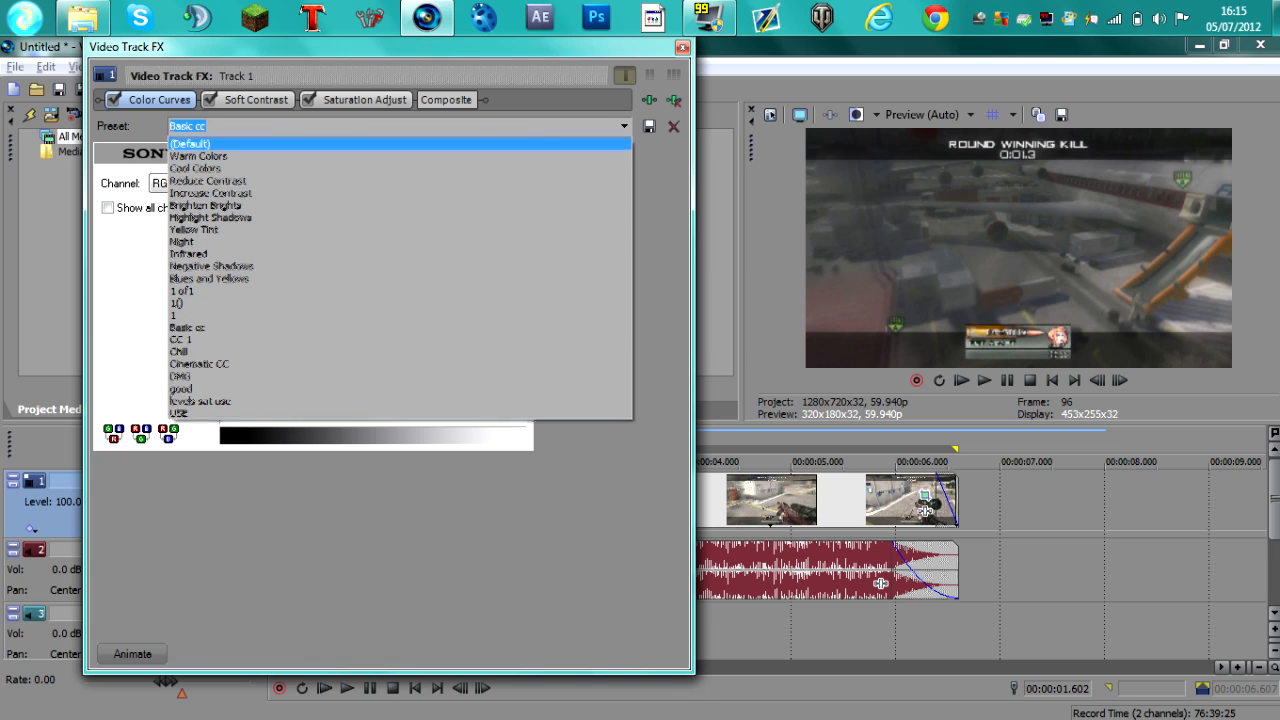
{"action": "left_click", "coordinate": [520, 142]}
Step: Try the Warm Colors preset on Color Curves and return to the (Default) preset
{"action": "left_click", "coordinate": [624, 126]}
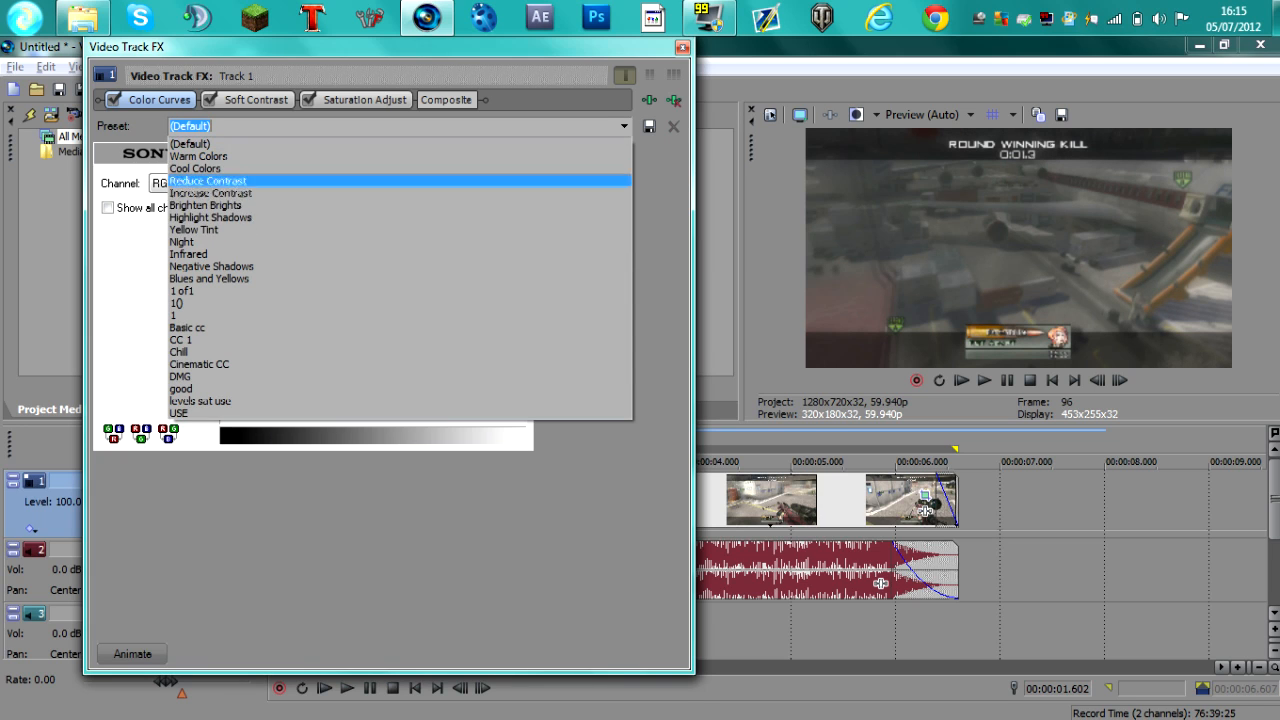
{"action": "left_click", "coordinate": [480, 156]}
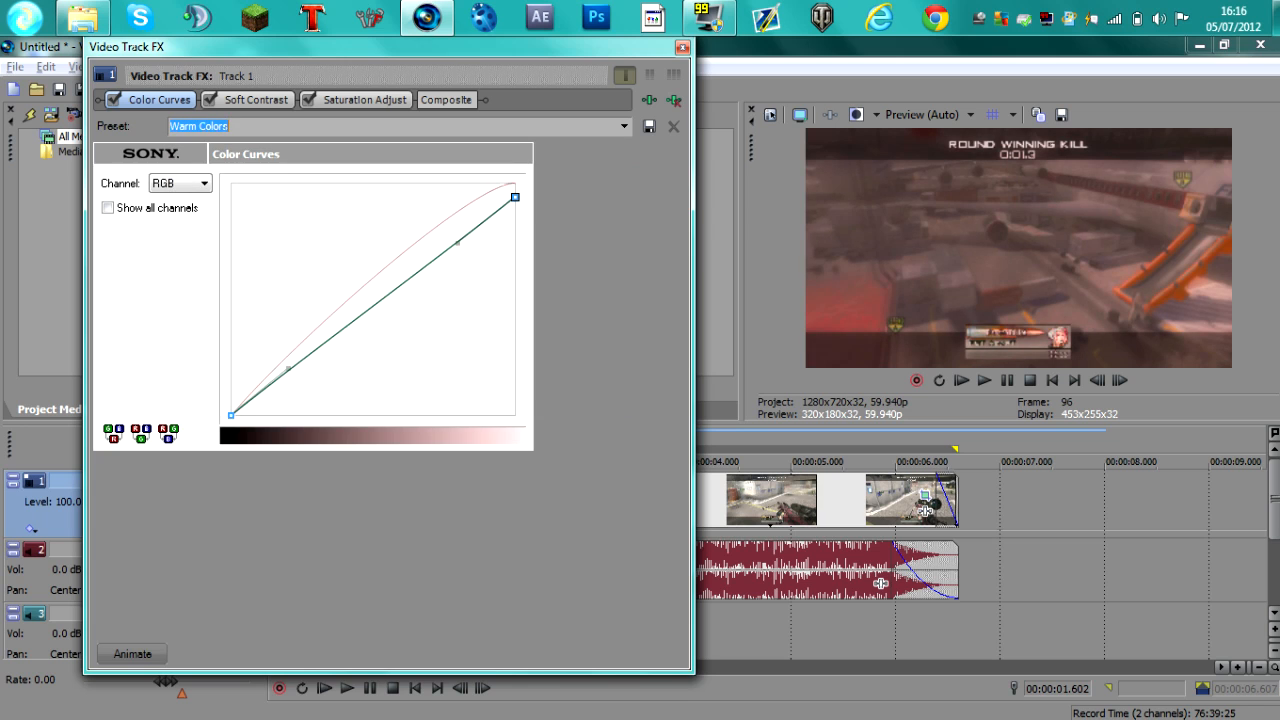
{"action": "left_click", "coordinate": [624, 126]}
{"action": "left_click", "coordinate": [520, 142]}
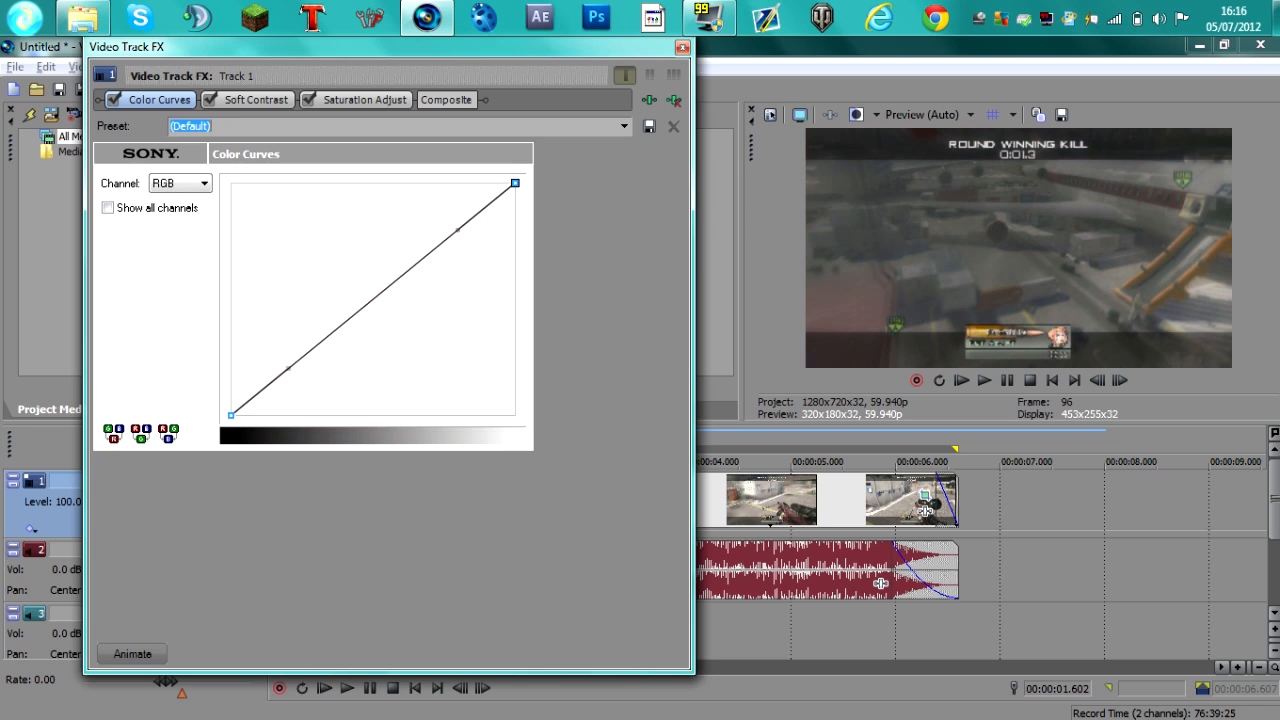
Step: Bend the RGB color curve into an S-shape, soften the lower and upper bends of the Blue channel's curve, and close the effects window
{"action": "left_click_drag", "start_coordinate": [288, 369], "coordinate": [308, 394]}
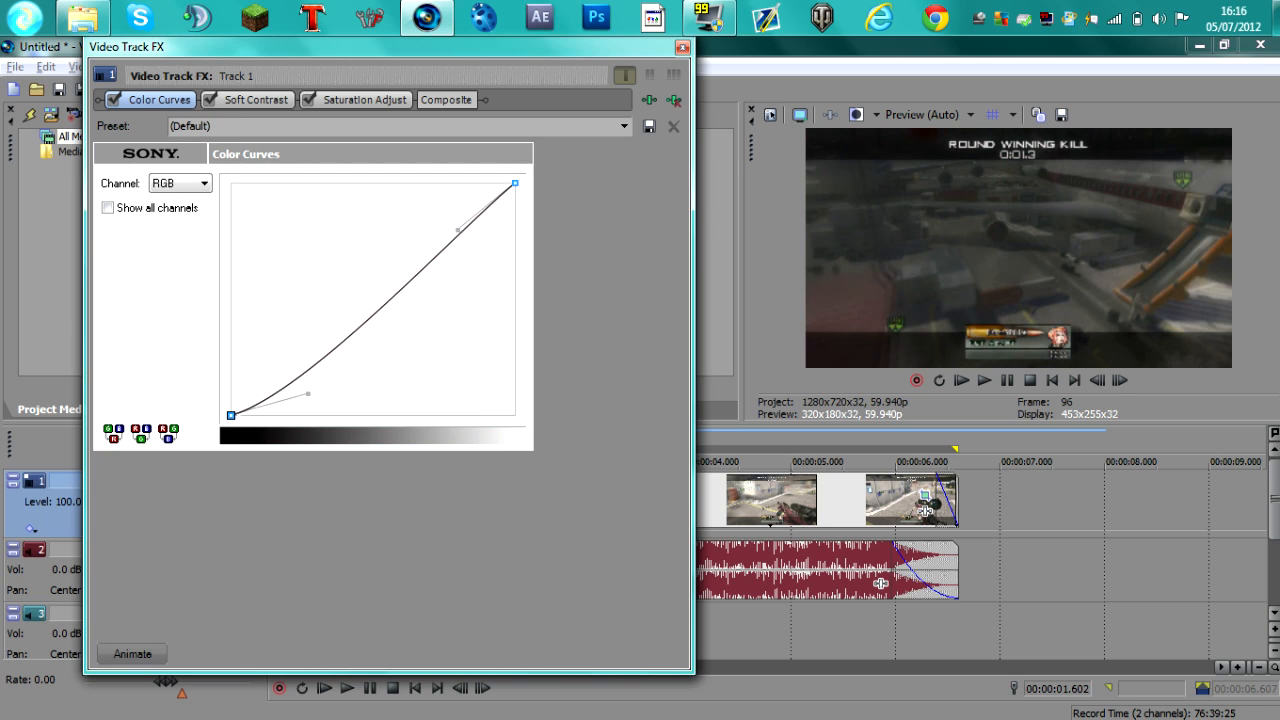
{"action": "left_click_drag", "start_coordinate": [458, 230], "coordinate": [413, 197]}
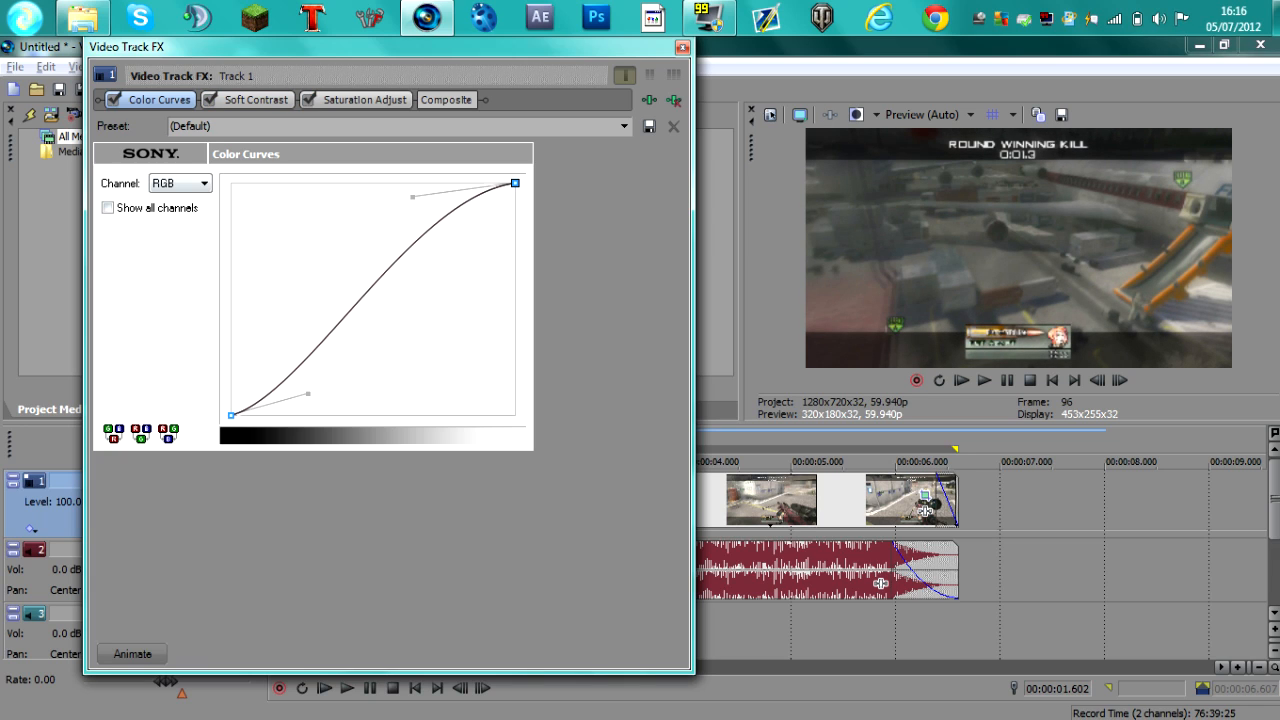
{"action": "left_click", "coordinate": [204, 184]}
{"action": "left_click", "coordinate": [168, 237]}
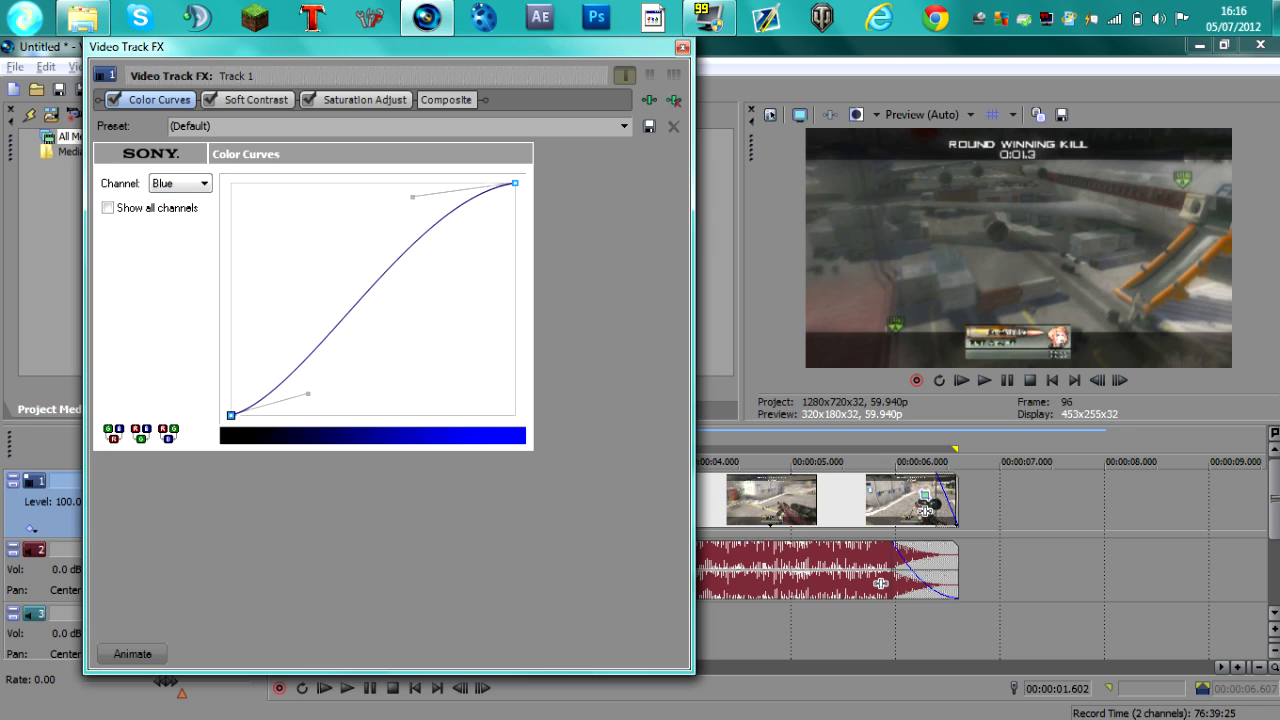
{"action": "left_click_drag", "start_coordinate": [308, 394], "coordinate": [299, 379]}
{"action": "left_click_drag", "start_coordinate": [413, 197], "coordinate": [425, 198]}
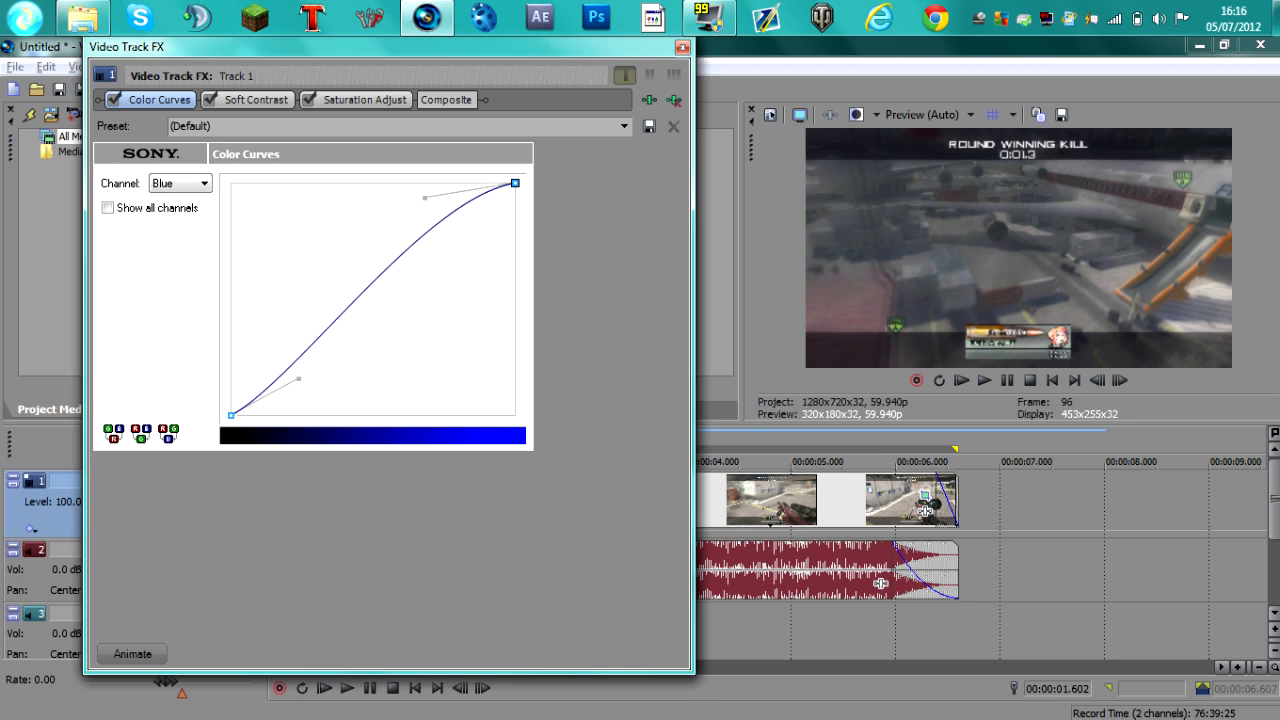
{"action": "left_click", "coordinate": [682, 47]}
Step: Check the color correction on several frames across both video clips in the timeline
{"action": "left_click", "coordinate": [533, 500]}
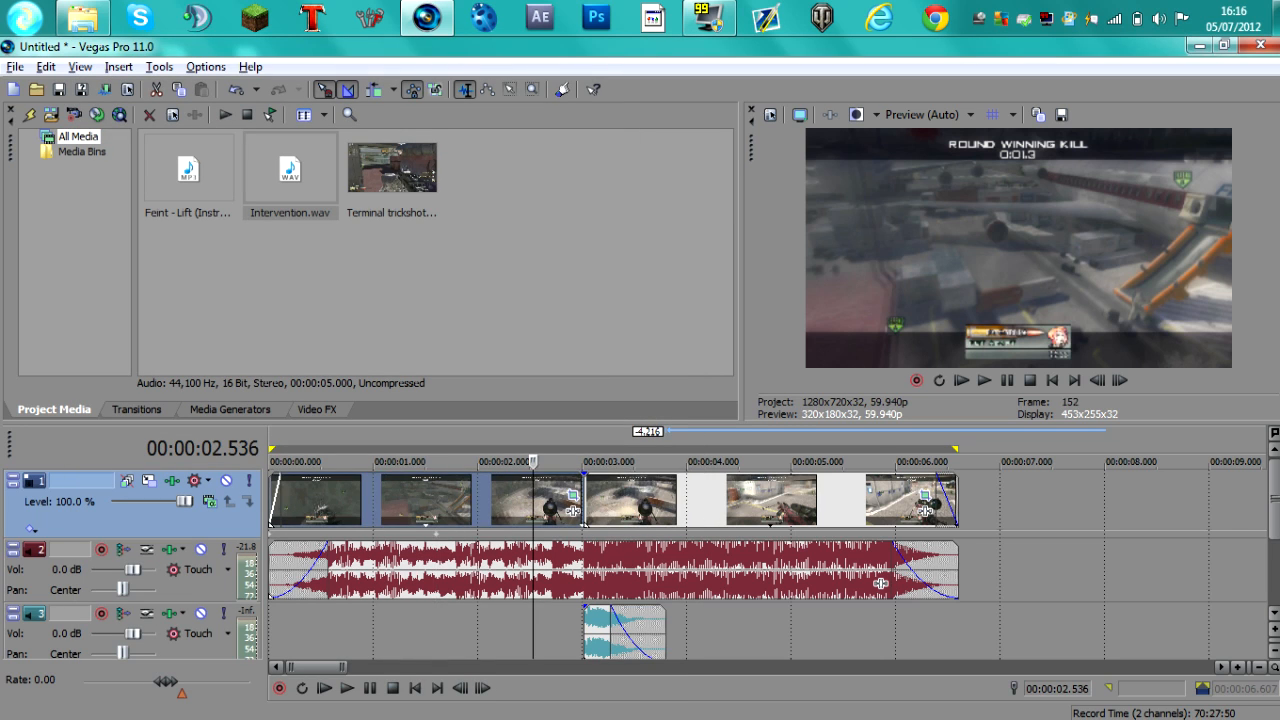
{"action": "left_click", "coordinate": [657, 500]}
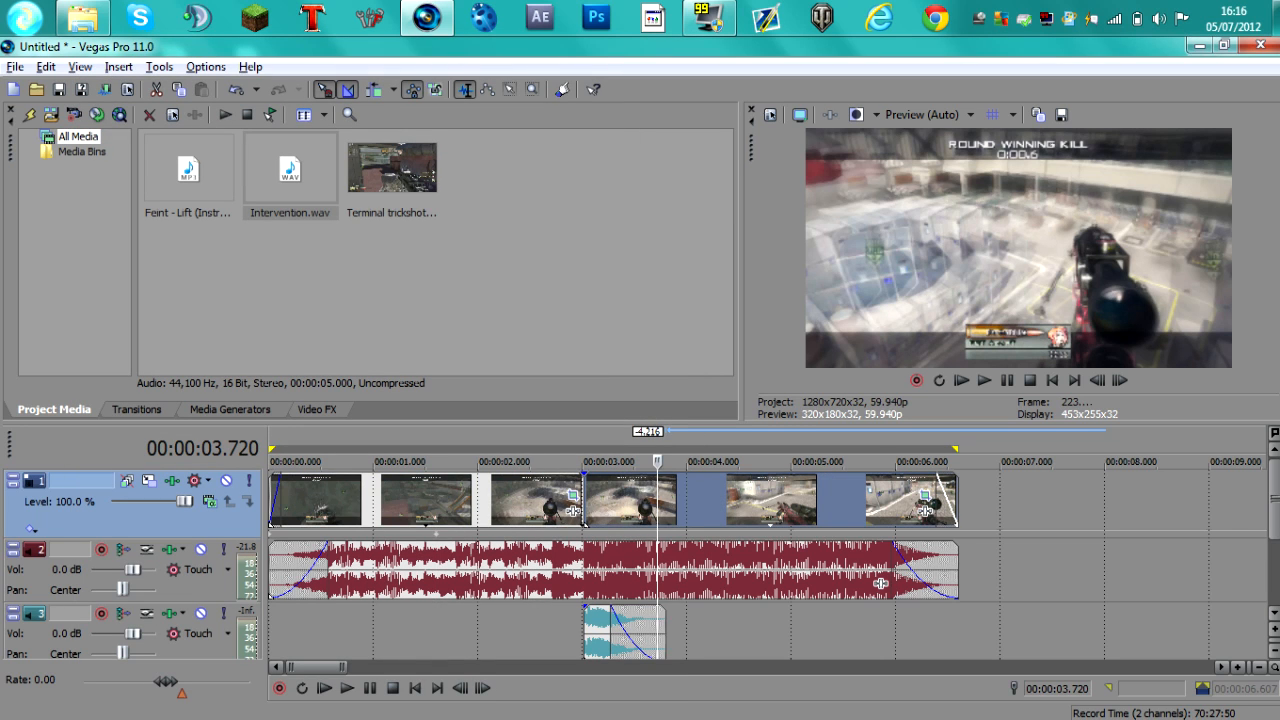
{"action": "left_click", "coordinate": [717, 500]}
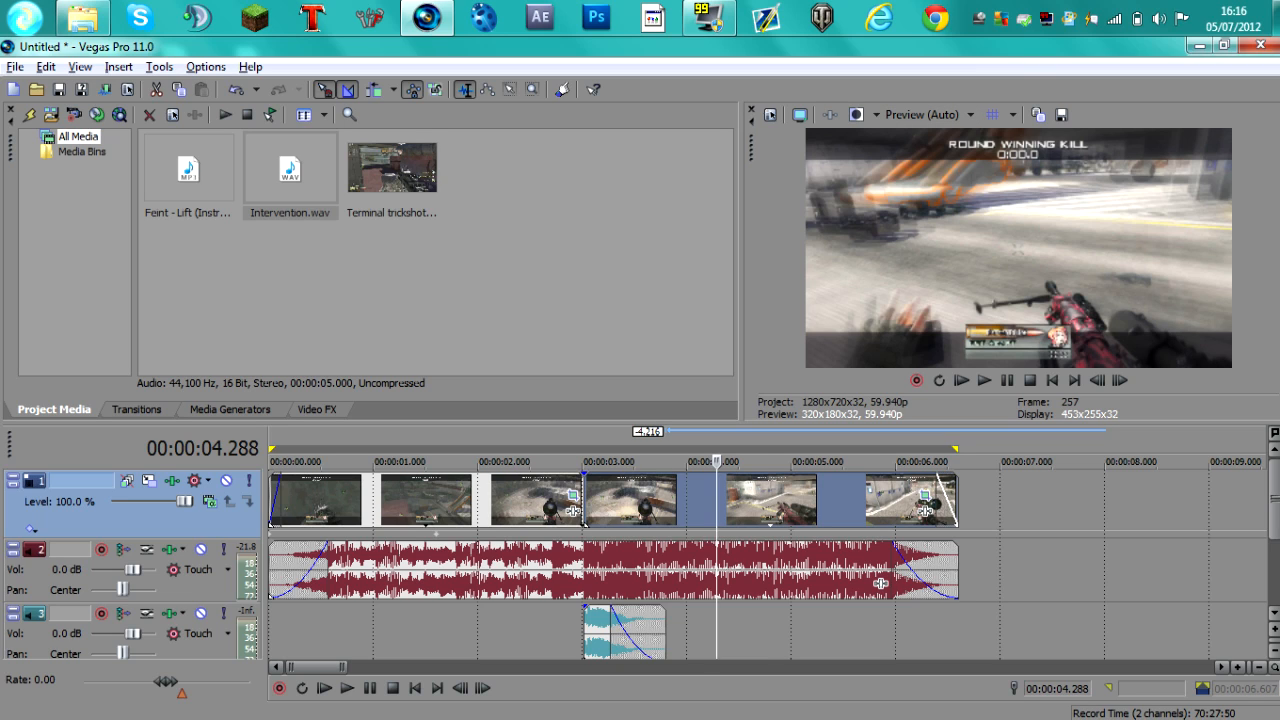
{"action": "left_click", "coordinate": [766, 500]}
{"action": "left_click", "coordinate": [847, 500]}
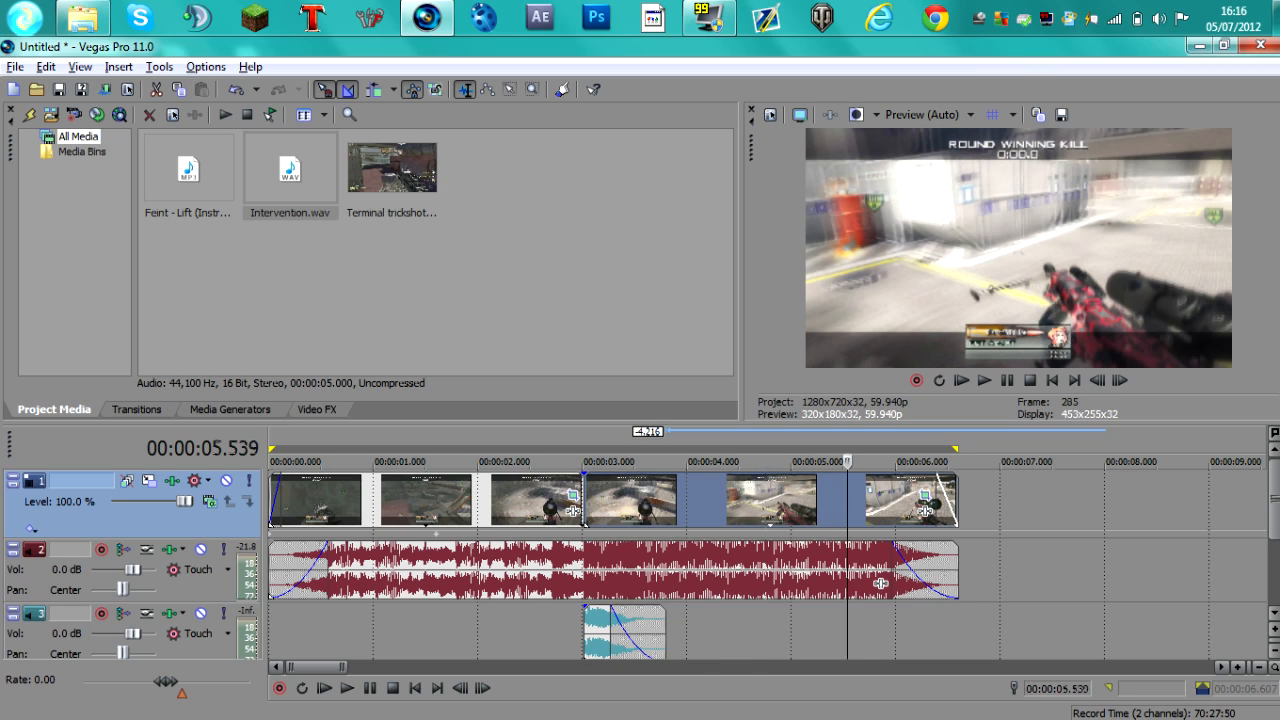
{"action": "left_click", "coordinate": [821, 500]}
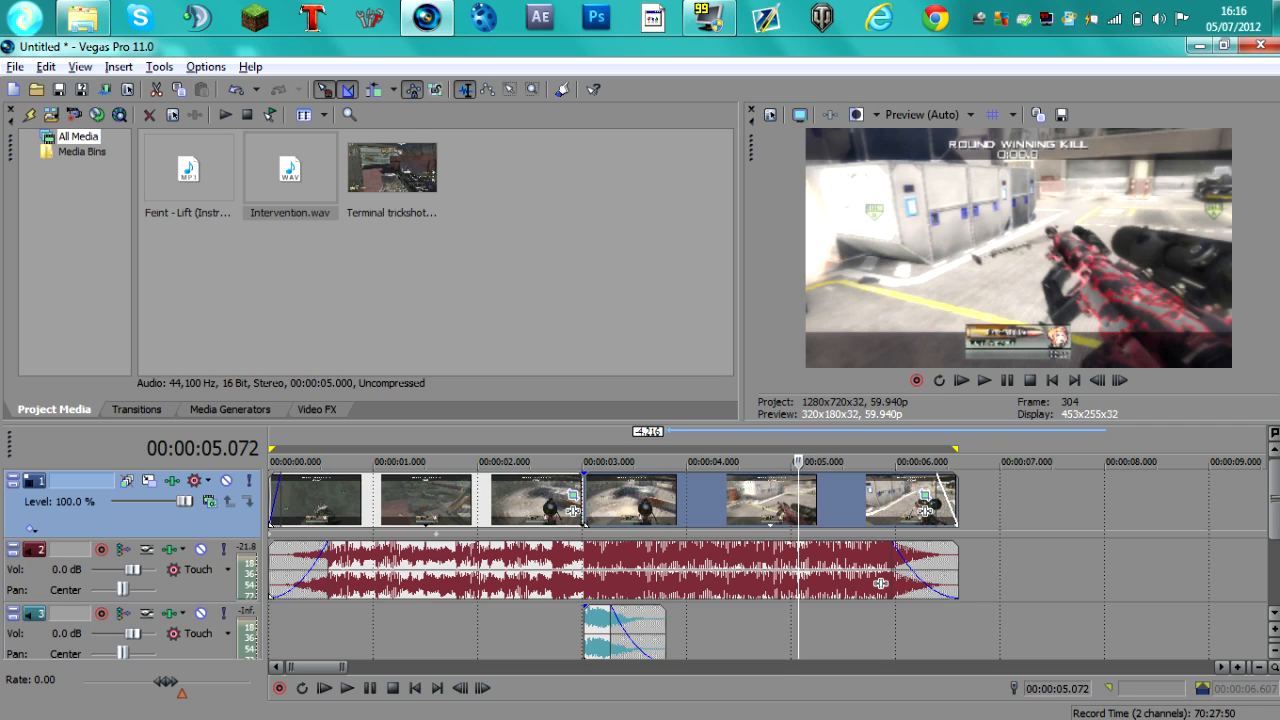
{"action": "left_click", "coordinate": [289, 500]}
{"action": "left_click", "coordinate": [342, 500]}
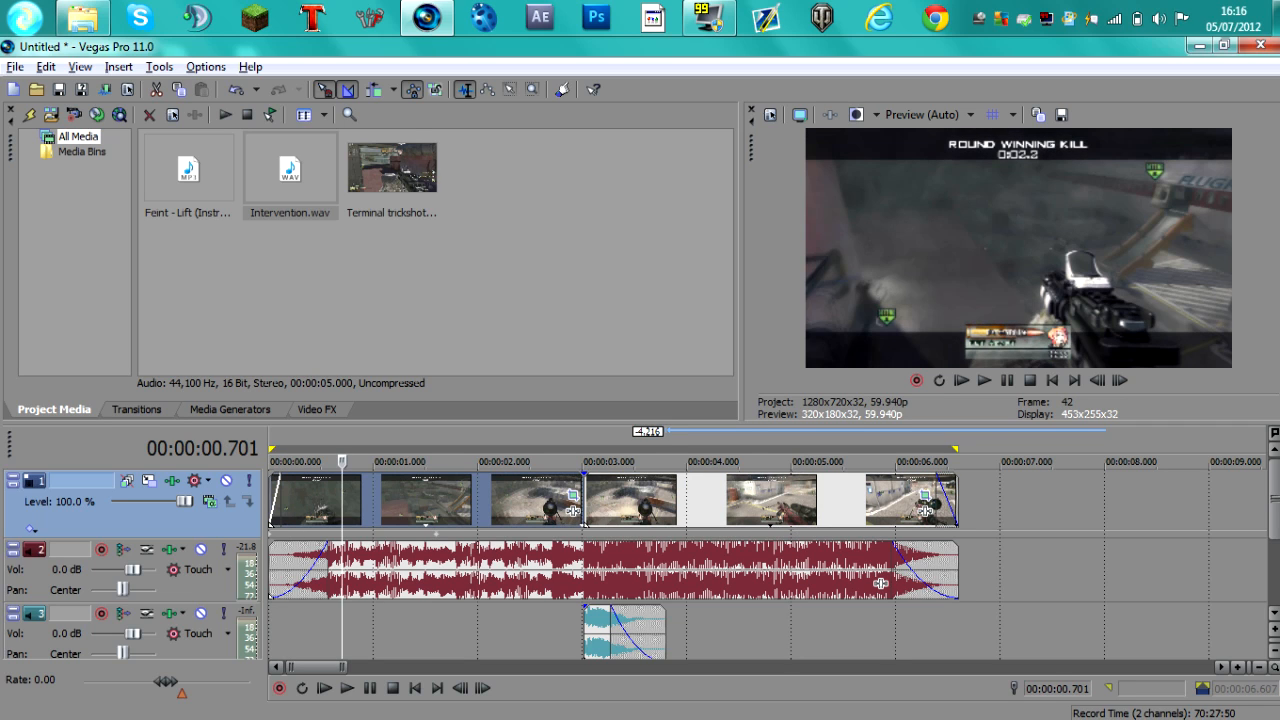
{"action": "left_click", "coordinate": [356, 500]}
{"action": "left_click", "coordinate": [666, 500]}
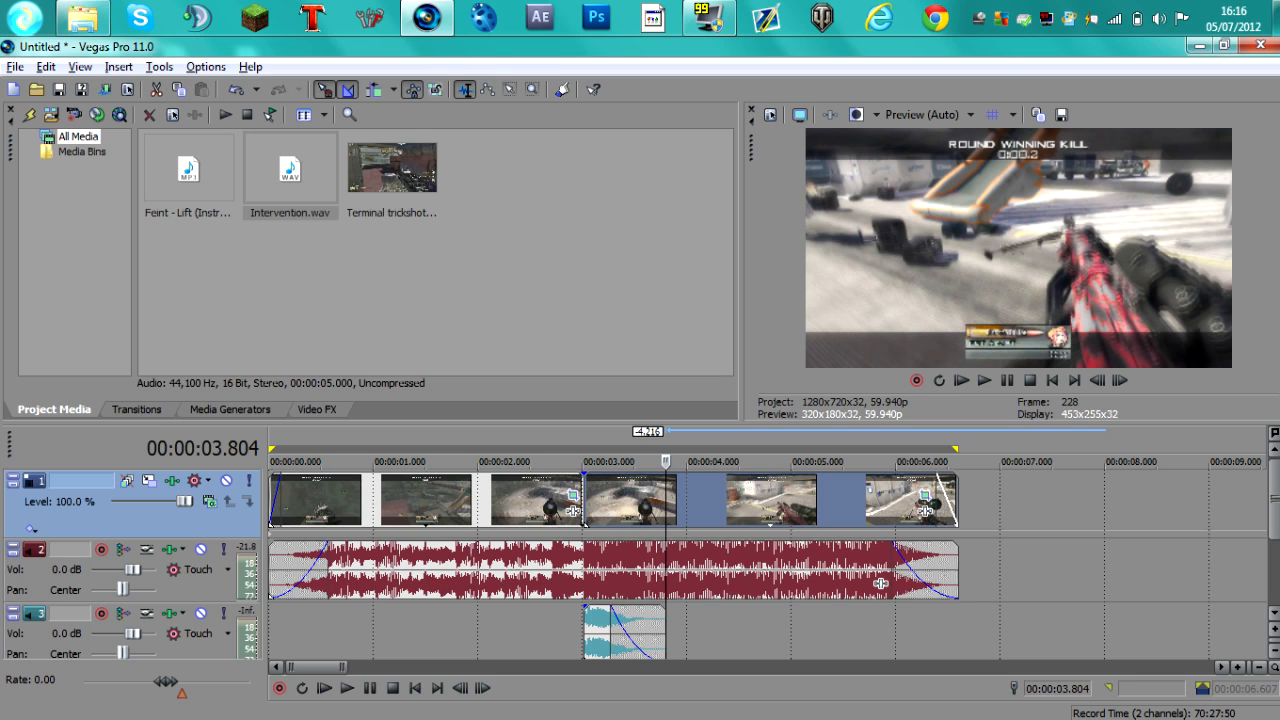
Step: Reopen the video track's effects and review the Color Curves, Soft Contrast vignette and Saturation Adjust settings, including on a frame of the second clip
{"action": "left_click", "coordinate": [172, 481]}
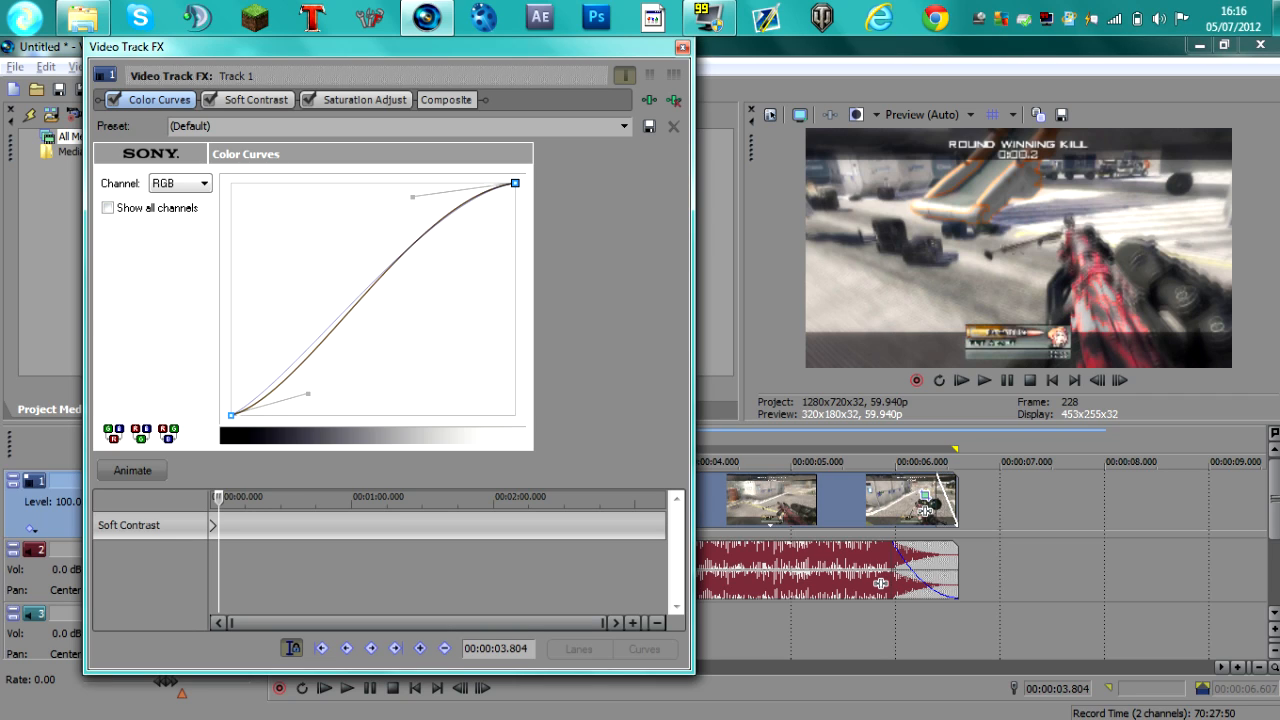
{"action": "key", "text": "Home"}
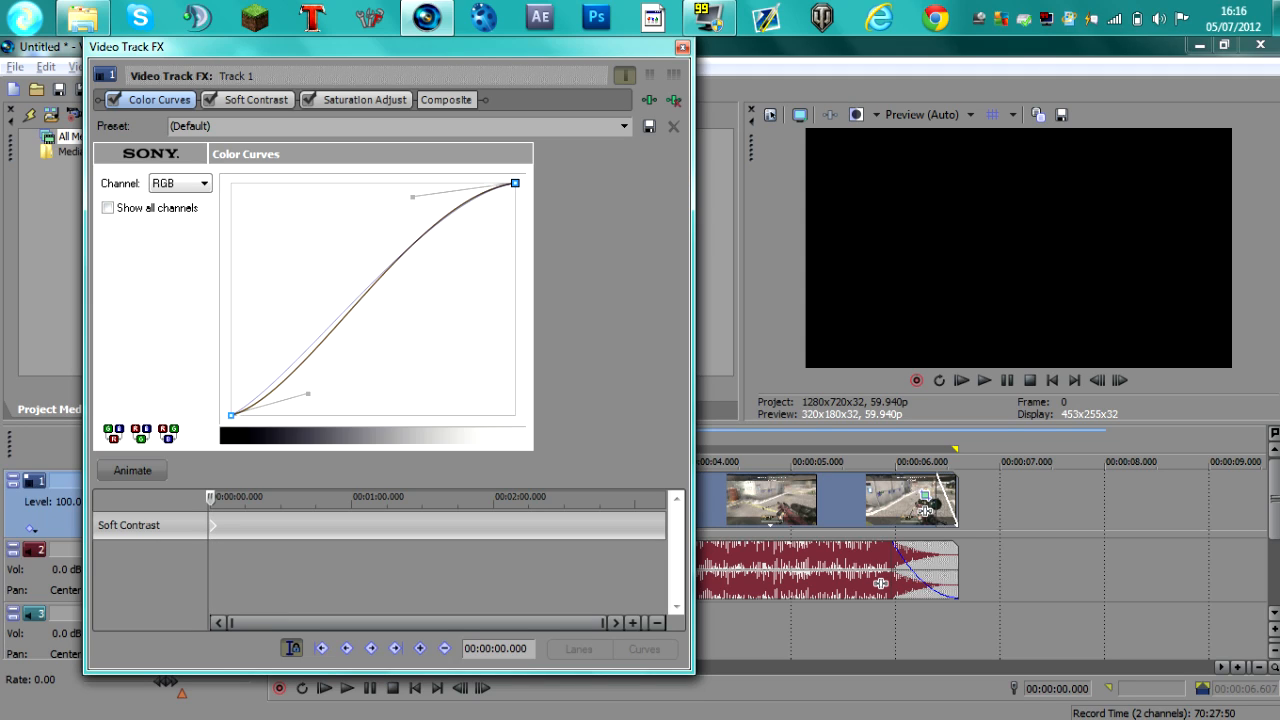
{"action": "left_click", "coordinate": [254, 100]}
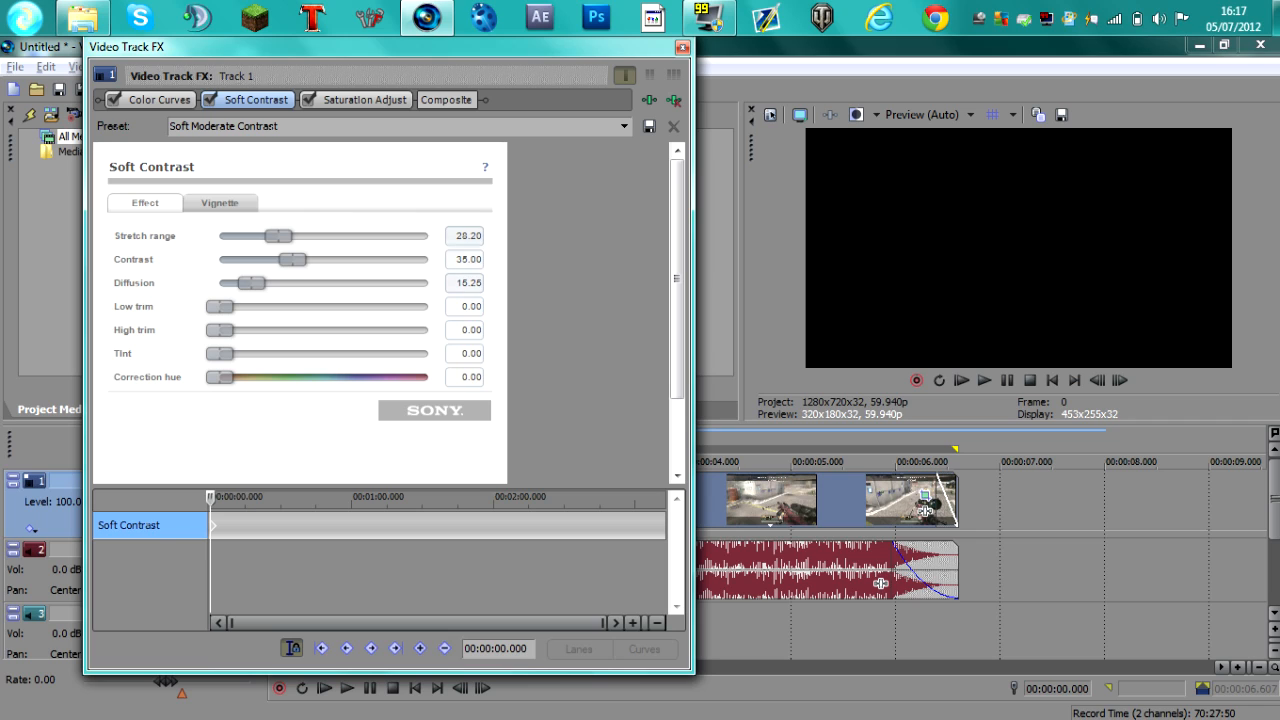
{"action": "left_click", "coordinate": [220, 203]}
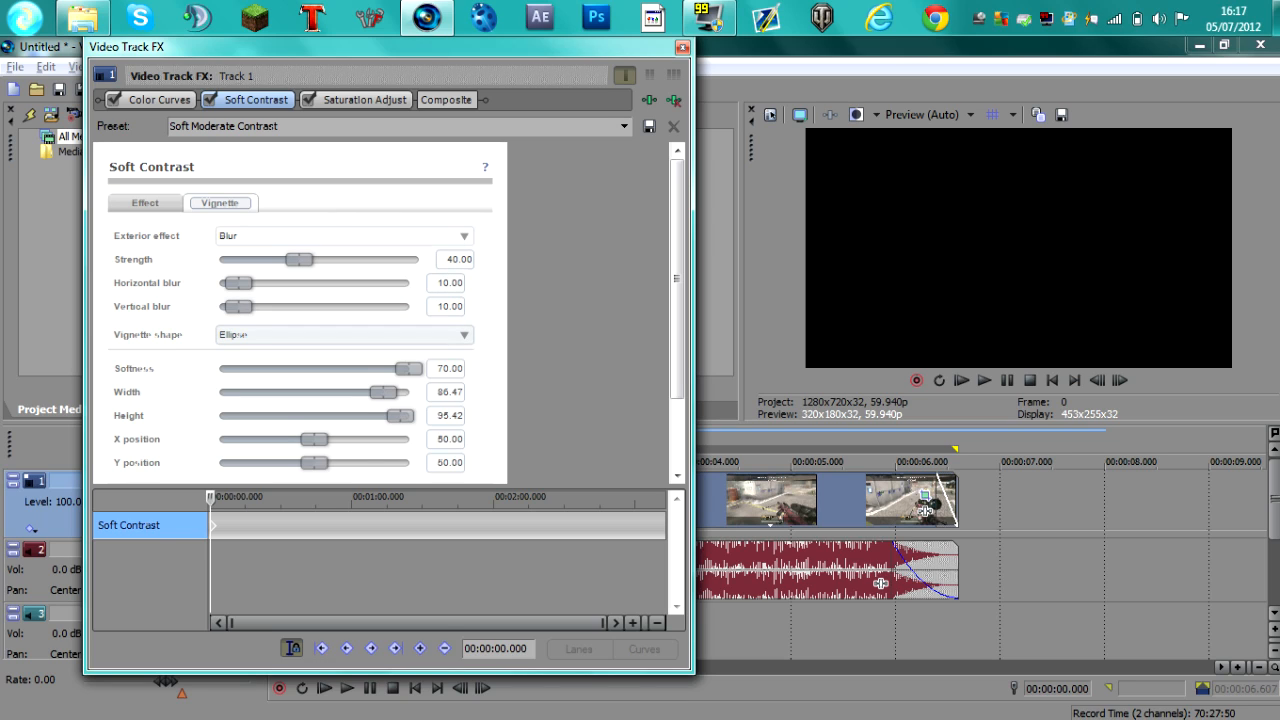
{"action": "left_click", "coordinate": [372, 335]}
{"action": "left_click", "coordinate": [372, 335]}
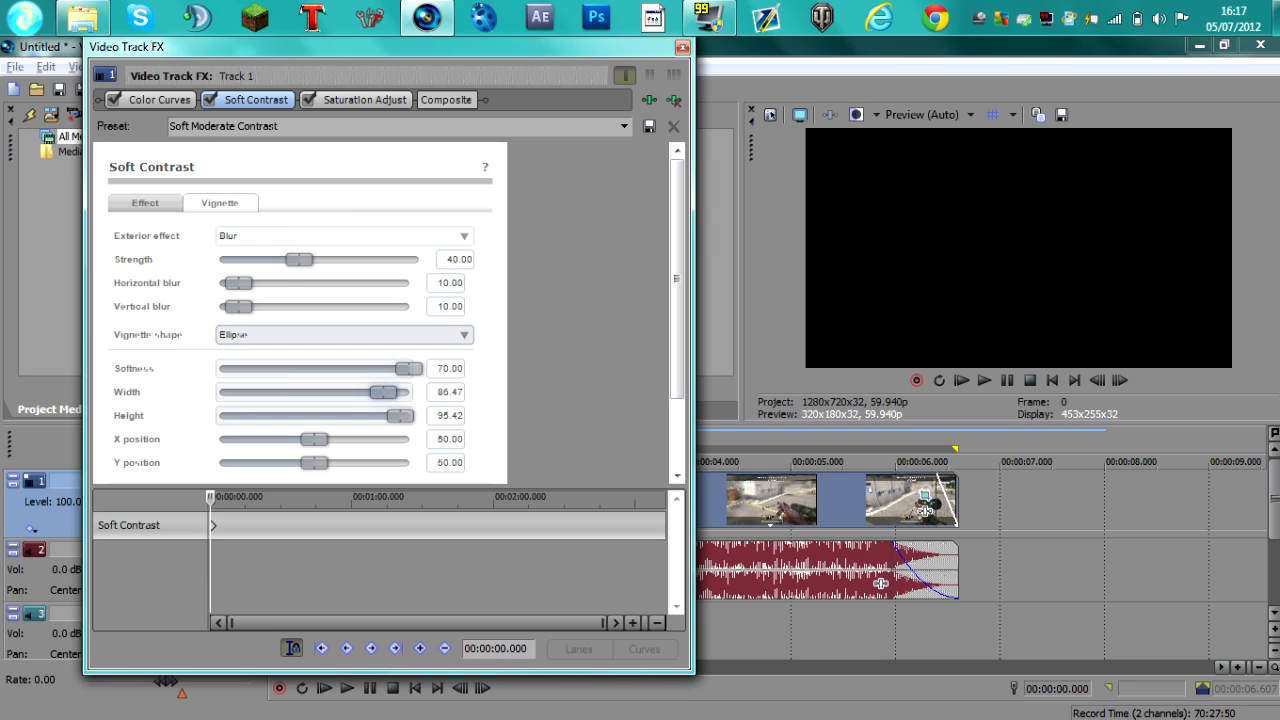
{"action": "left_click", "coordinate": [322, 527]}
{"action": "left_click_drag", "start_coordinate": [322, 535], "coordinate": [209, 608]}
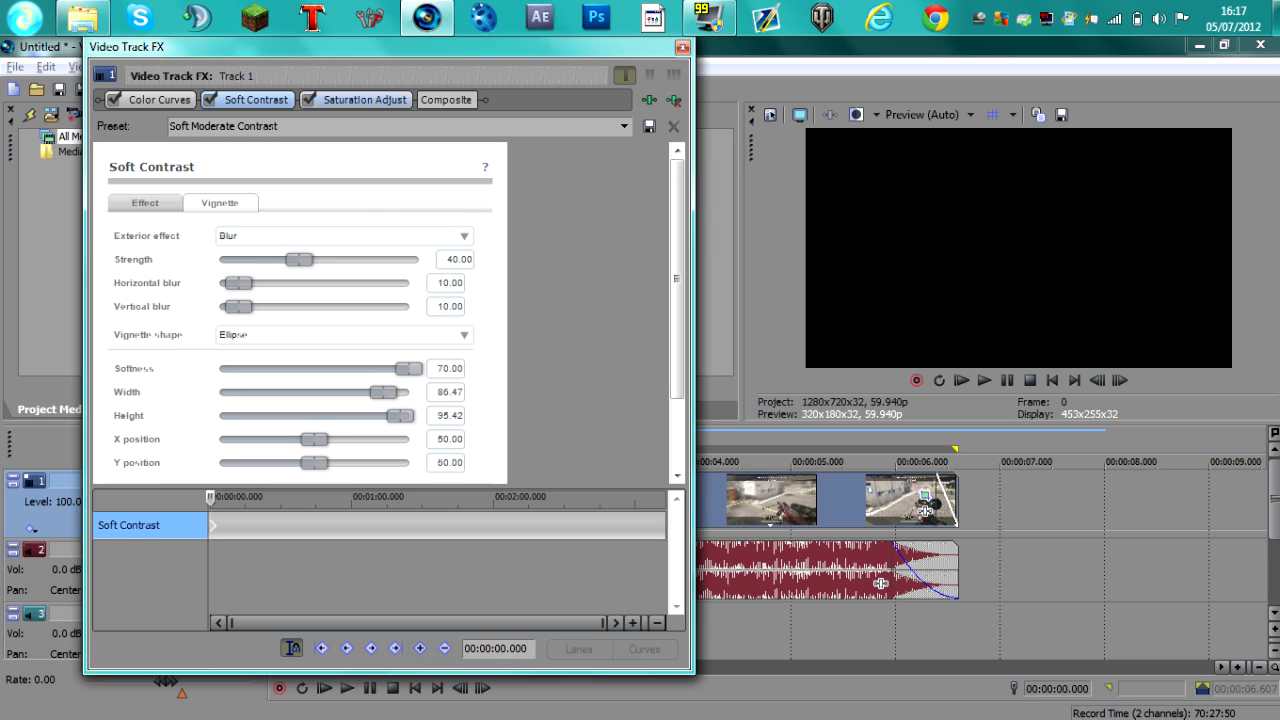
{"action": "left_click", "coordinate": [364, 100]}
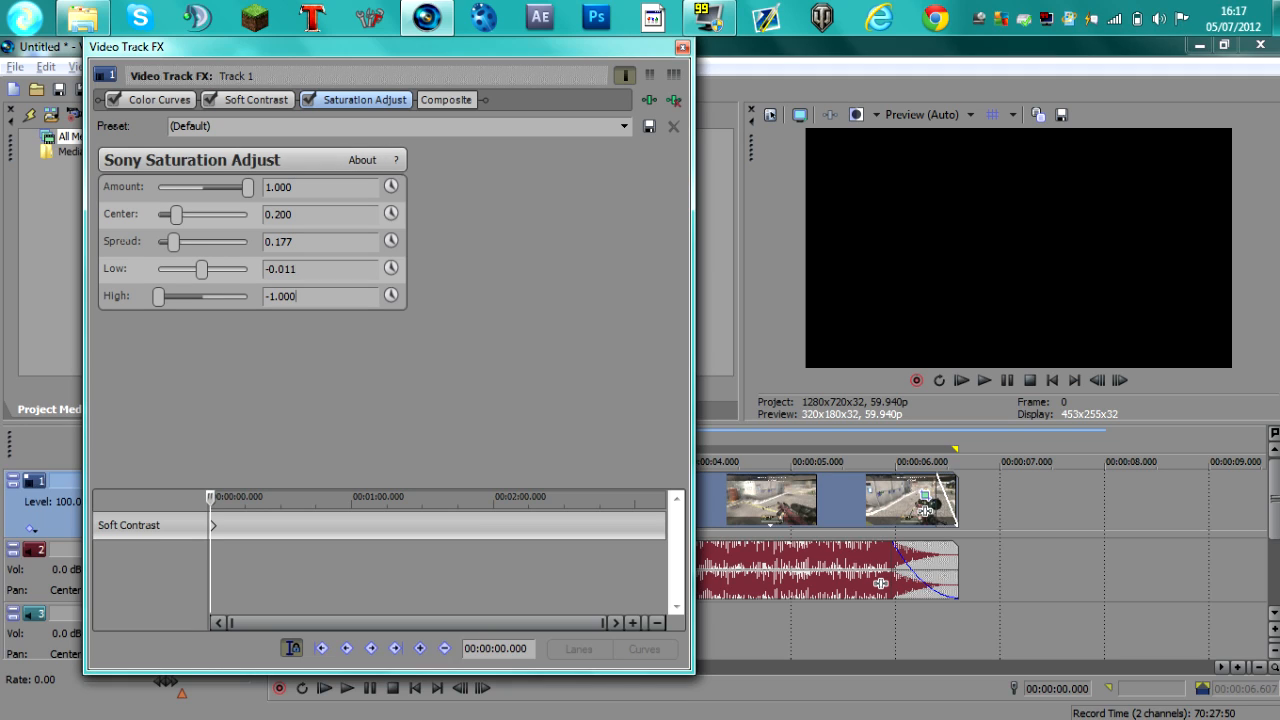
{"action": "left_click", "coordinate": [772, 462]}
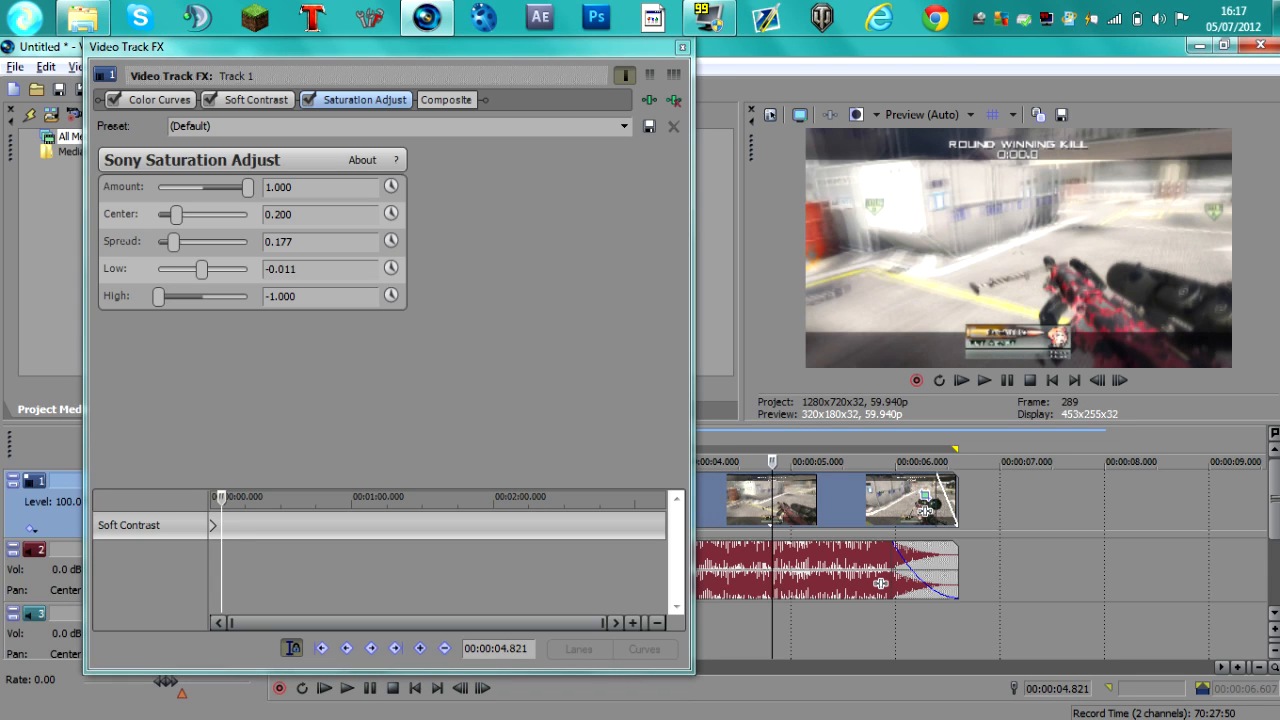
Step: Set the Saturation Adjust effect's Spread to 1.000 and its Center to 0.137
{"action": "left_click_drag", "start_coordinate": [174, 241], "coordinate": [248, 241]}
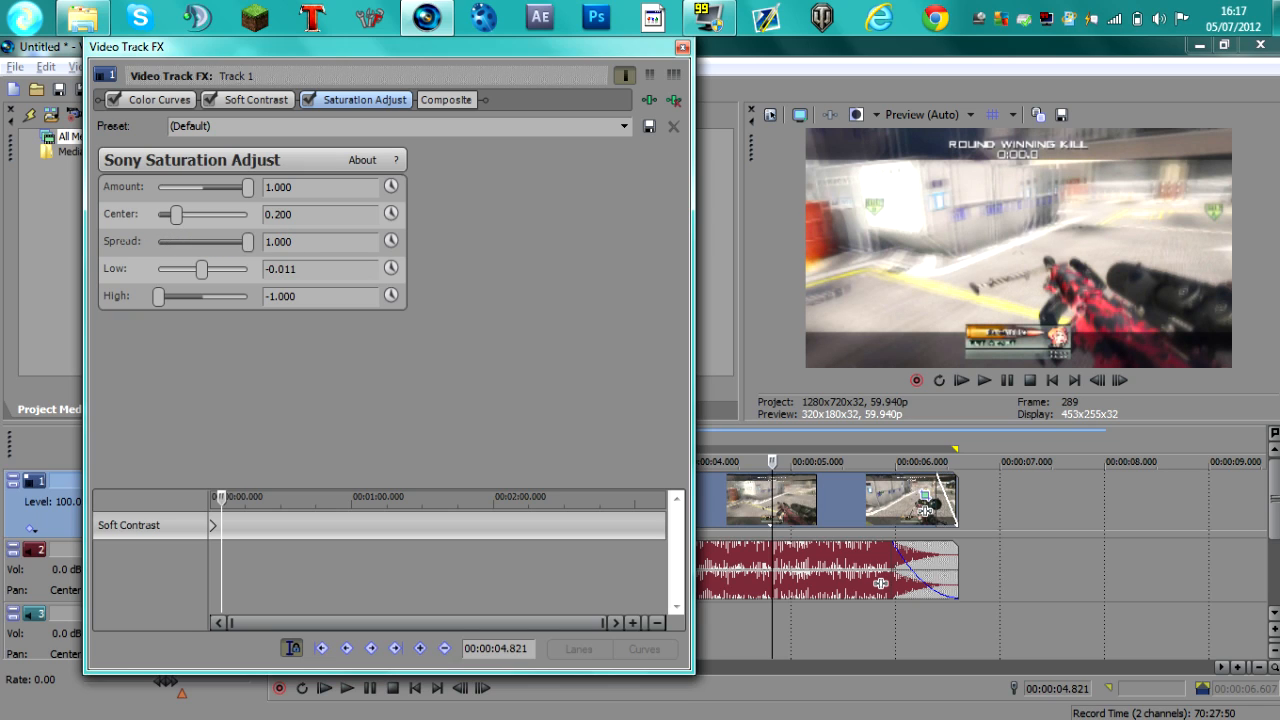
{"action": "mouse_move", "coordinate": [176, 214]}
{"action": "left_mouse_down"}
{"action": "mouse_move", "coordinate": [230, 214]}
{"action": "mouse_move", "coordinate": [158, 214]}
{"action": "mouse_move", "coordinate": [171, 214]}
{"action": "left_mouse_up"}
Step: Try the Sony Spherize effect on the video track and remove it from the effect chain
{"action": "left_click", "coordinate": [649, 100]}
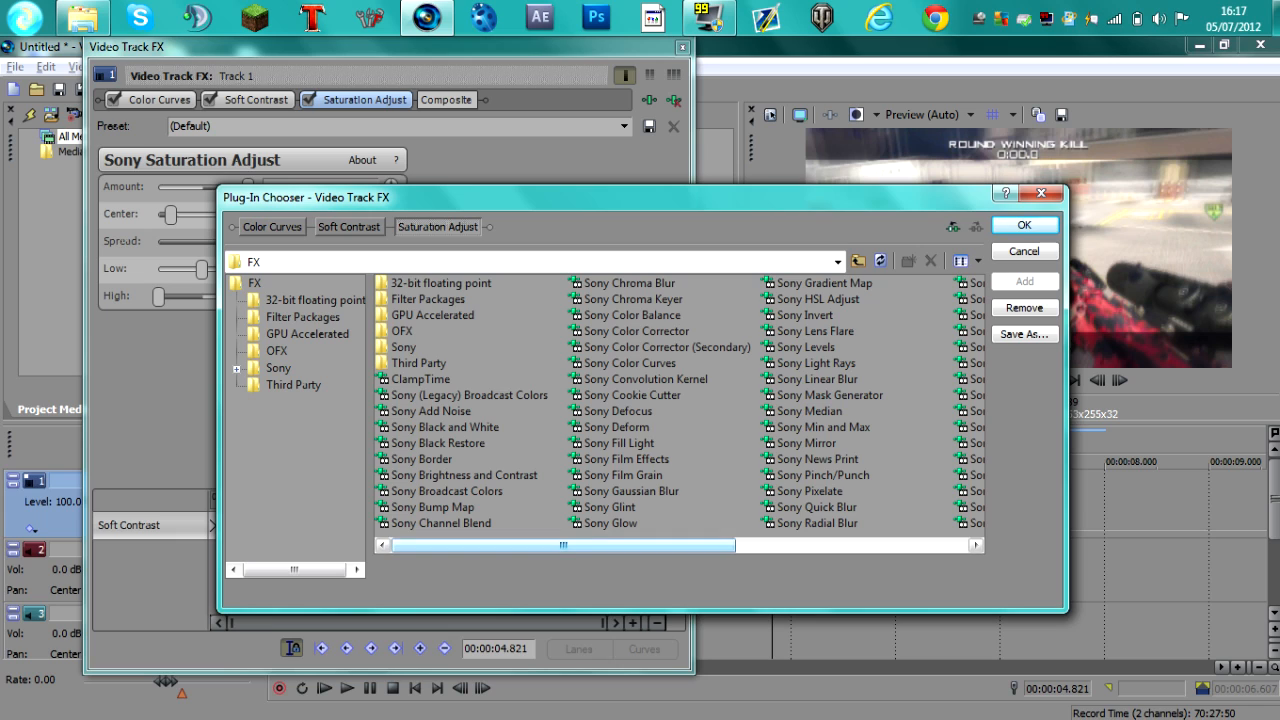
{"action": "left_click_drag", "start_coordinate": [563, 545], "coordinate": [717, 545]}
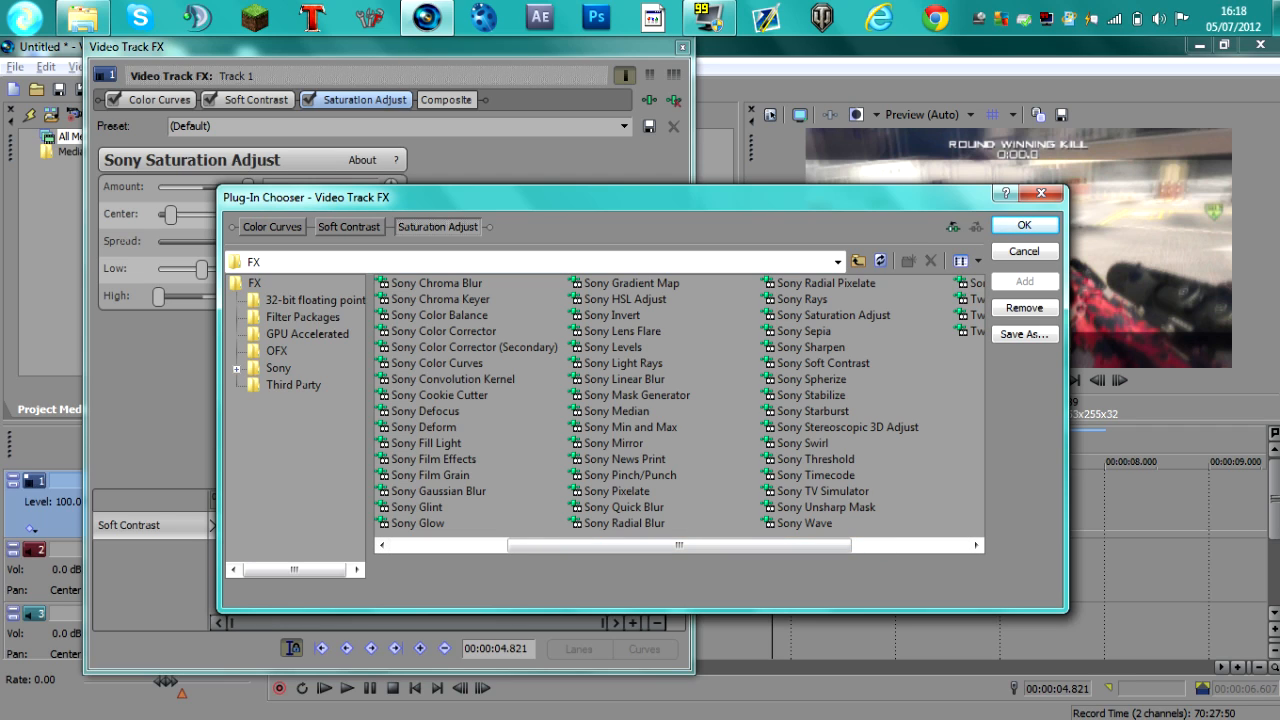
{"action": "left_click", "coordinate": [811, 379]}
{"action": "left_click", "coordinate": [1024, 282]}
{"action": "left_click", "coordinate": [1024, 225]}
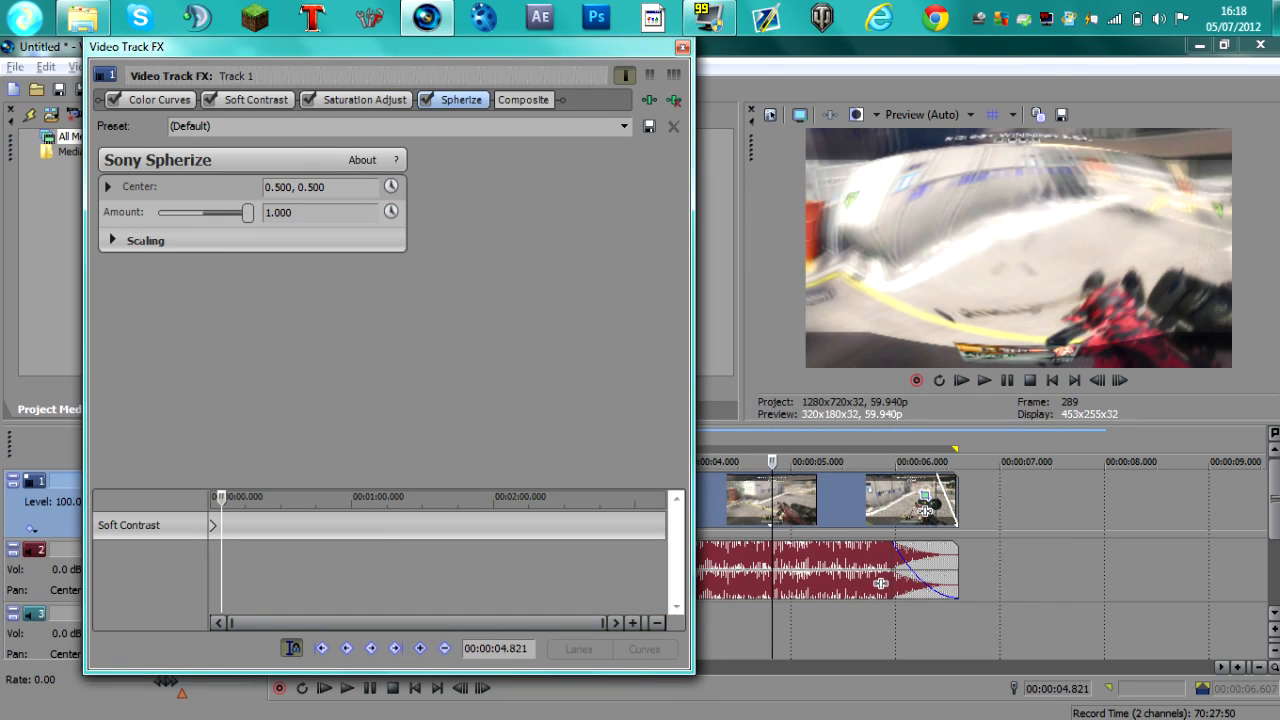
{"action": "left_click", "coordinate": [674, 100]}
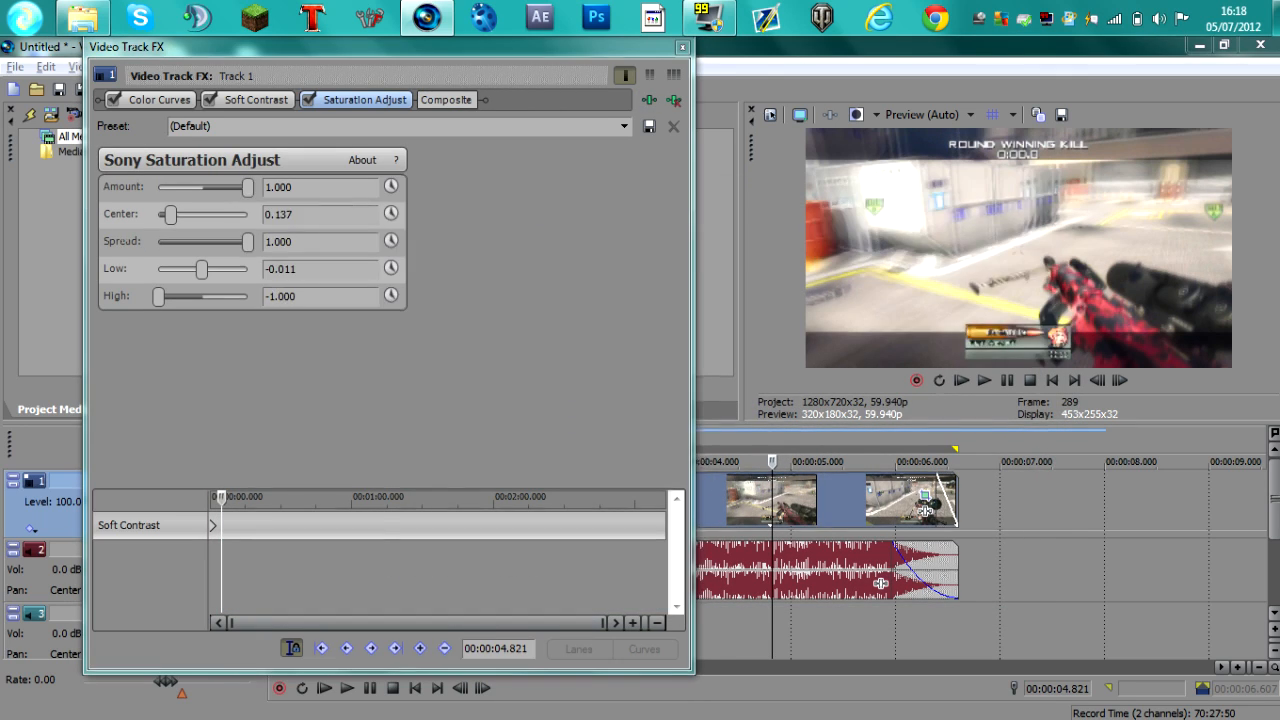
Step: Add the Sony Sharpen effect to the video track and set its Amount to 0.274
{"action": "left_click", "coordinate": [649, 100]}
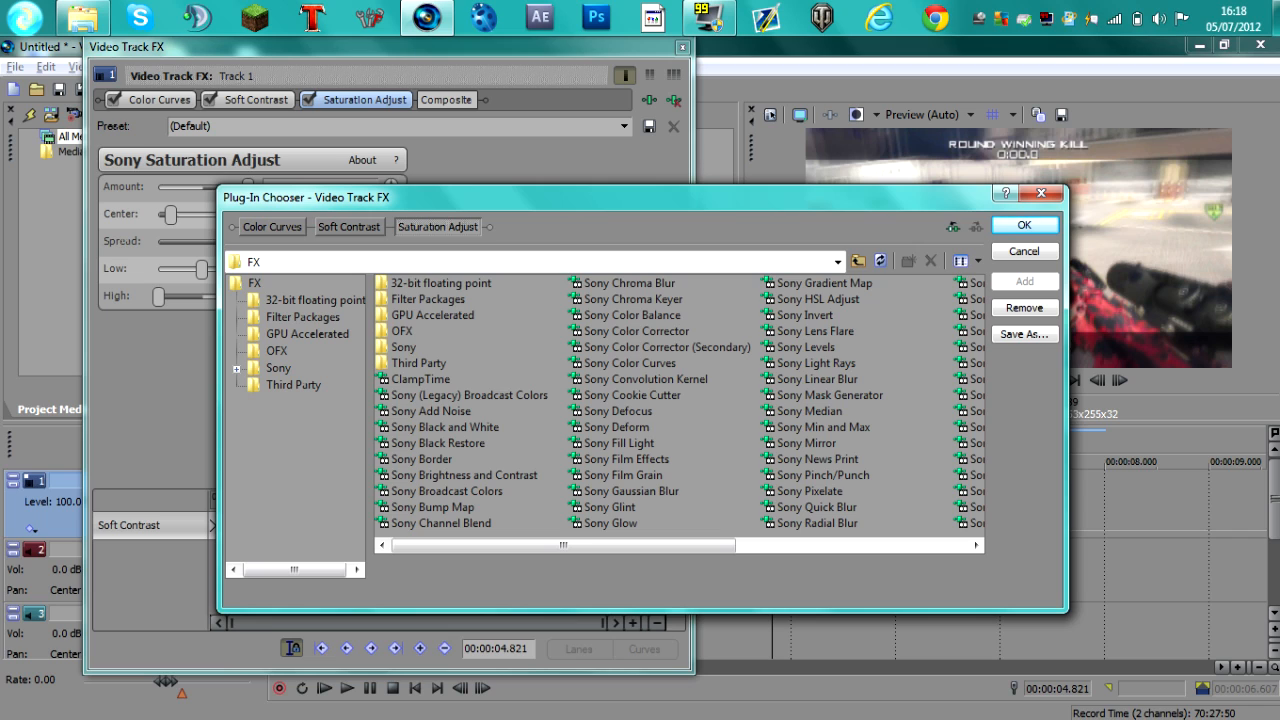
{"action": "left_click_drag", "start_coordinate": [563, 545], "coordinate": [679, 545]}
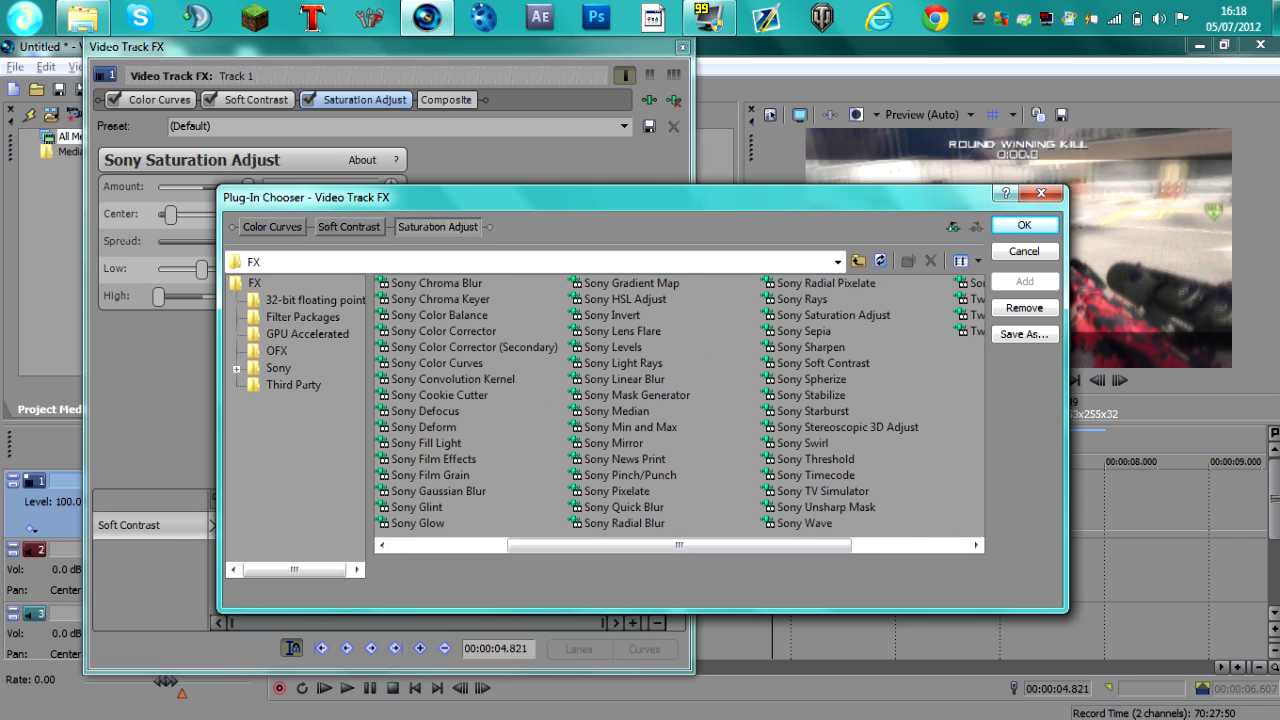
{"action": "left_click", "coordinate": [811, 347]}
{"action": "left_click", "coordinate": [1025, 282]}
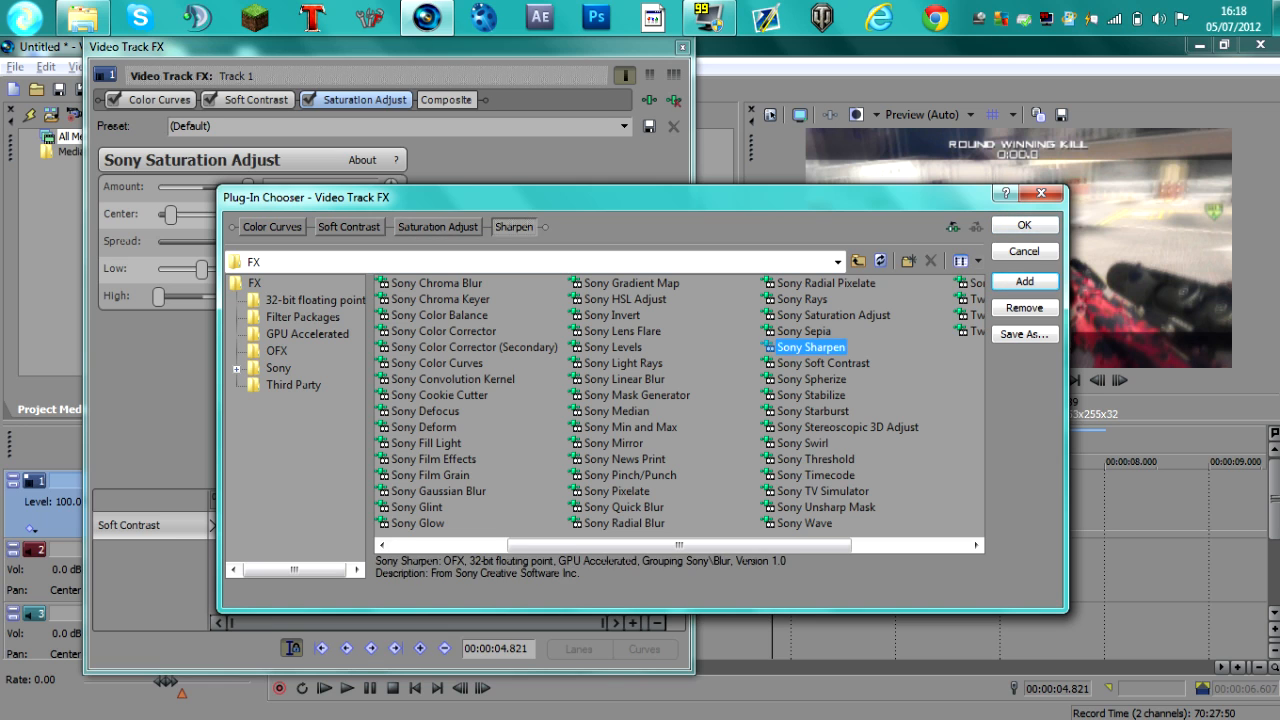
{"action": "left_click", "coordinate": [1024, 225]}
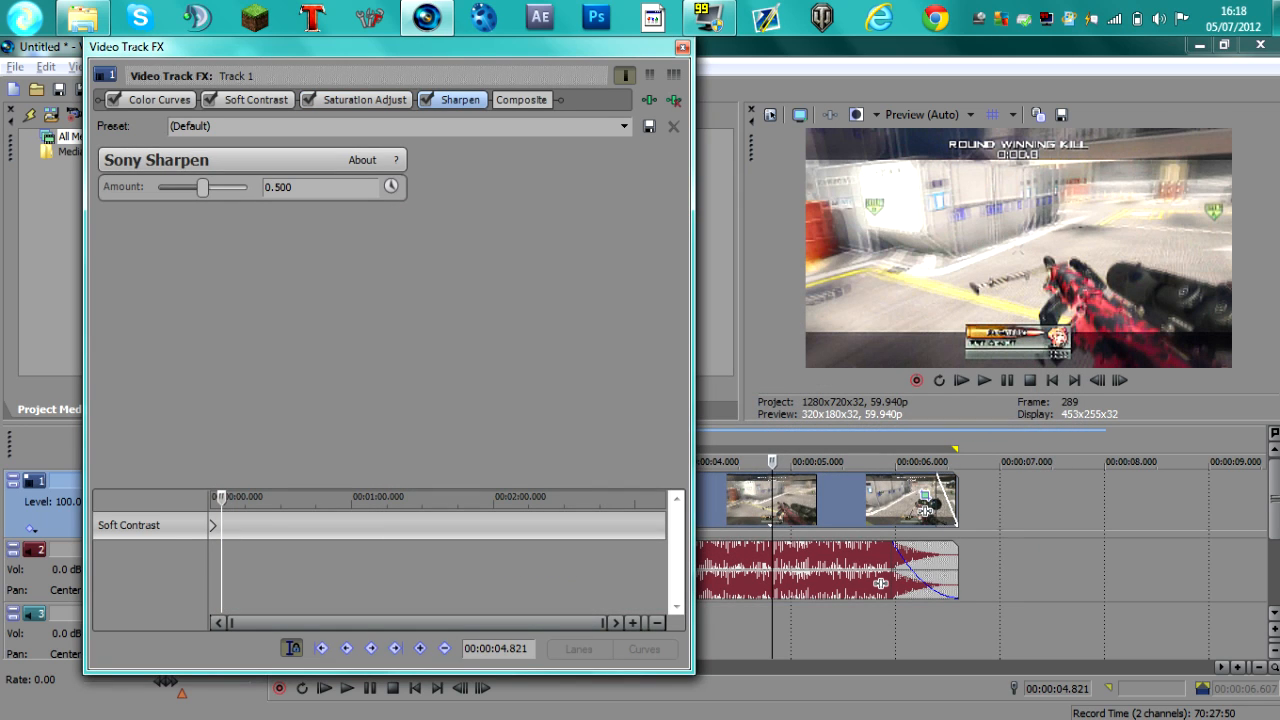
{"action": "mouse_move", "coordinate": [202, 187]}
{"action": "left_mouse_down"}
{"action": "mouse_move", "coordinate": [158, 187]}
{"action": "mouse_move", "coordinate": [183, 187]}
{"action": "left_mouse_up"}
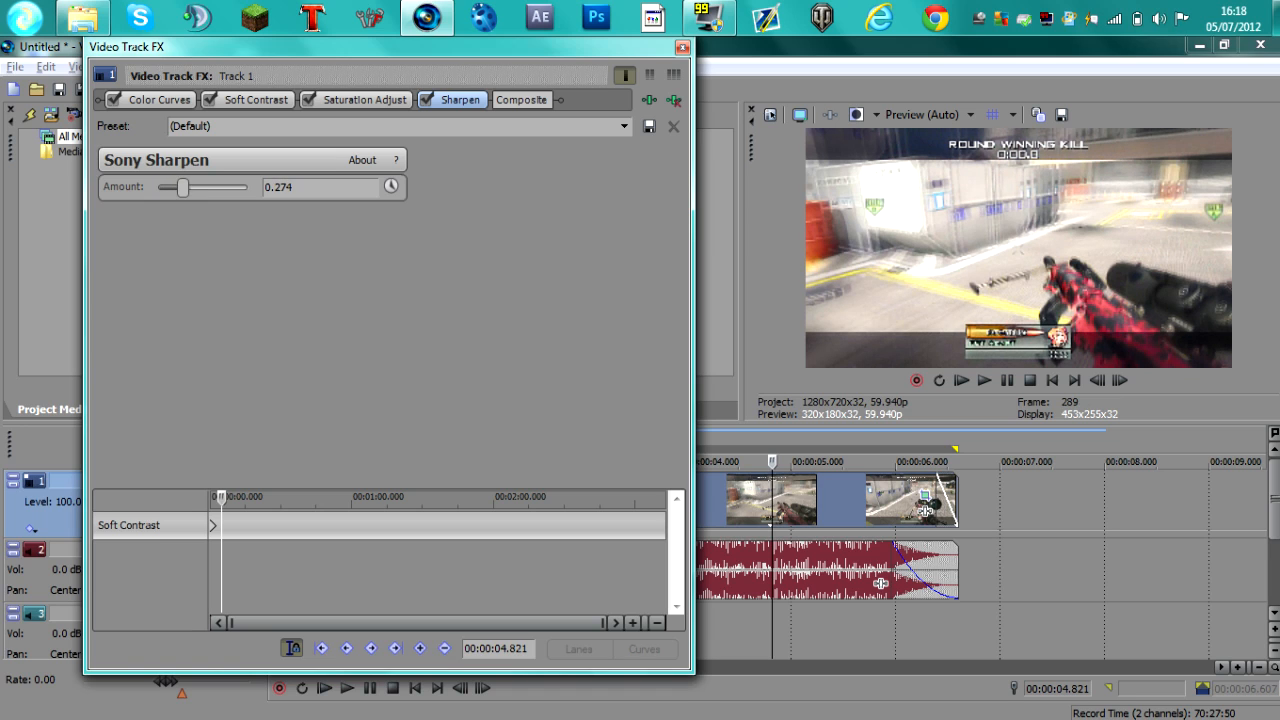
Step: Set the video preview quality to Best (Full) and close the track effects window
{"action": "left_click", "coordinate": [925, 115]}
{"action": "mouse_move", "coordinate": [920, 193]}
{"action": "left_click", "coordinate": [1015, 212]}
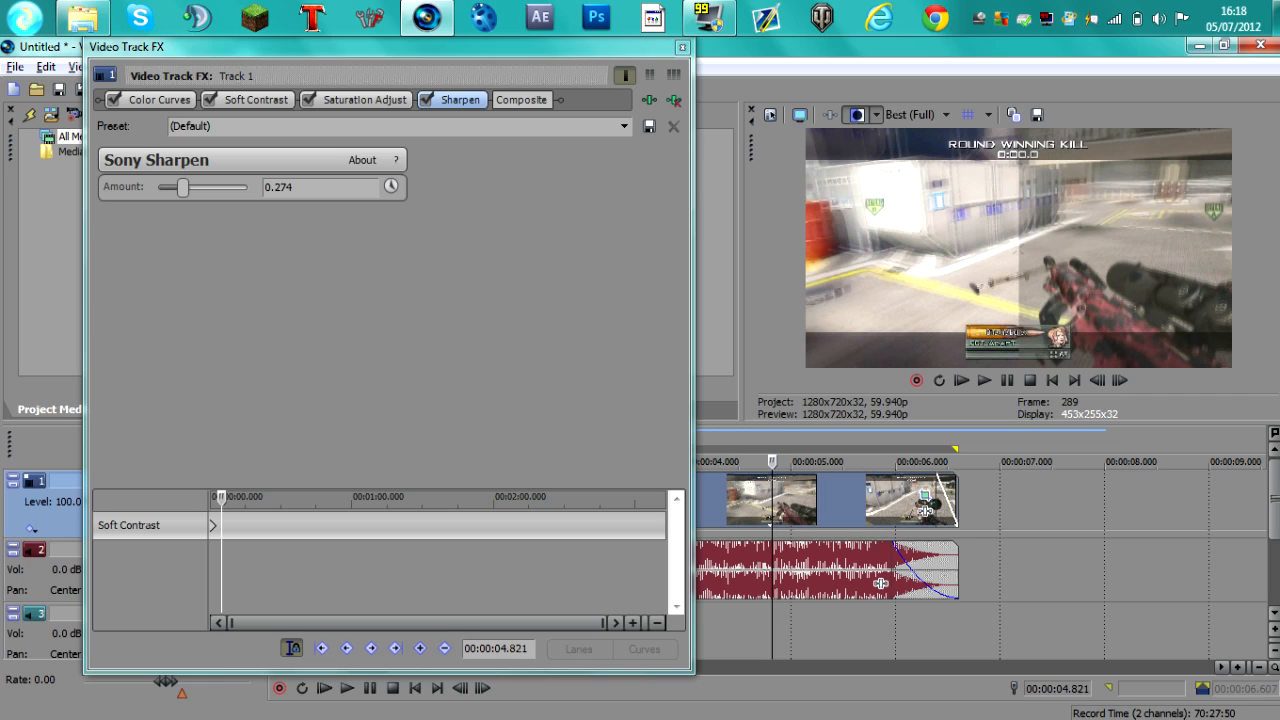
{"action": "left_click", "coordinate": [682, 47]}
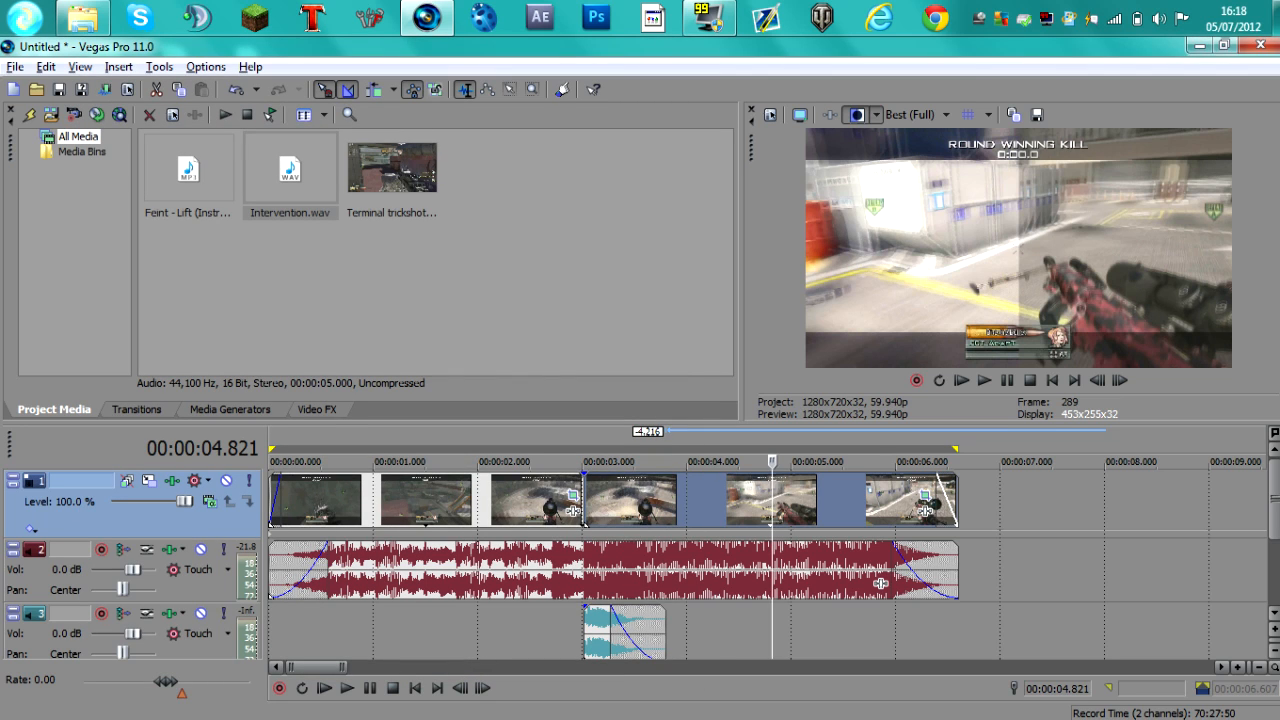
Step: Select the whole edit from 00:00:00.000 to 00:00:06.607 and open the Render As settings for it
{"action": "left_click_drag", "start_coordinate": [297, 461], "coordinate": [958, 461]}
{"action": "left_click_drag", "start_coordinate": [298, 450], "coordinate": [270, 450]}
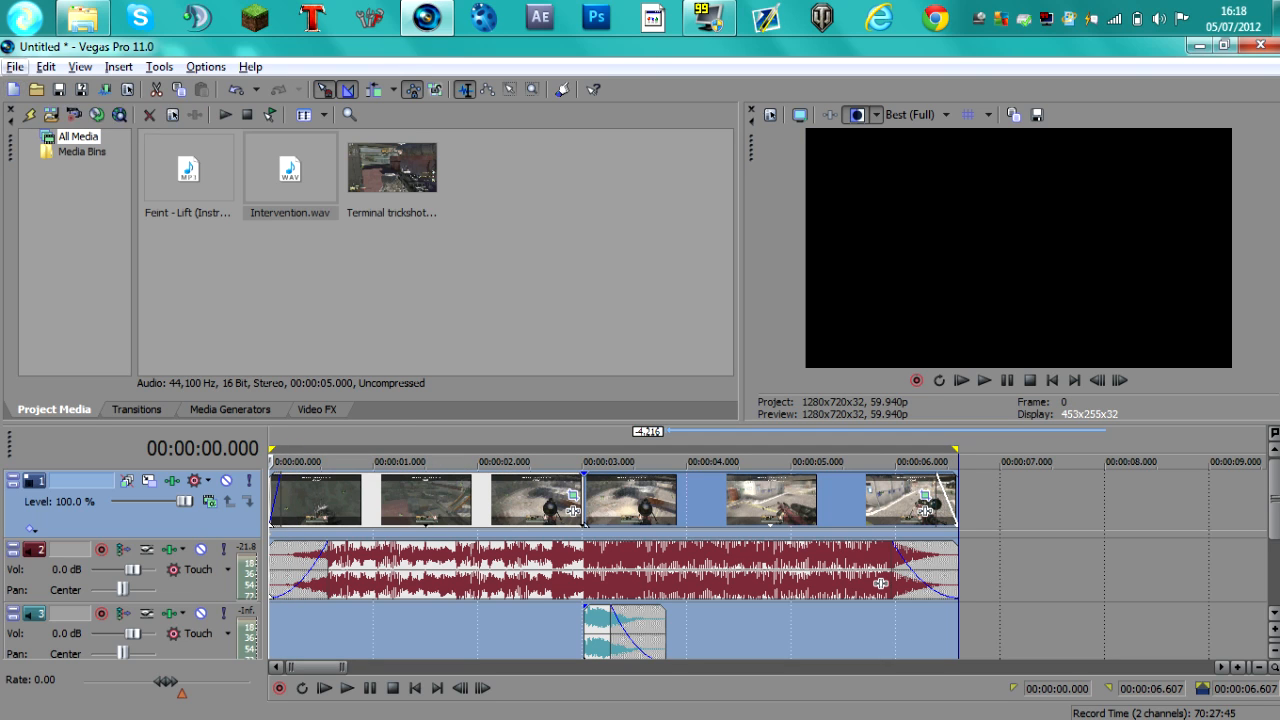
{"action": "left_click", "coordinate": [15, 67]}
{"action": "left_click", "coordinate": [46, 67]}
{"action": "left_click", "coordinate": [15, 67]}
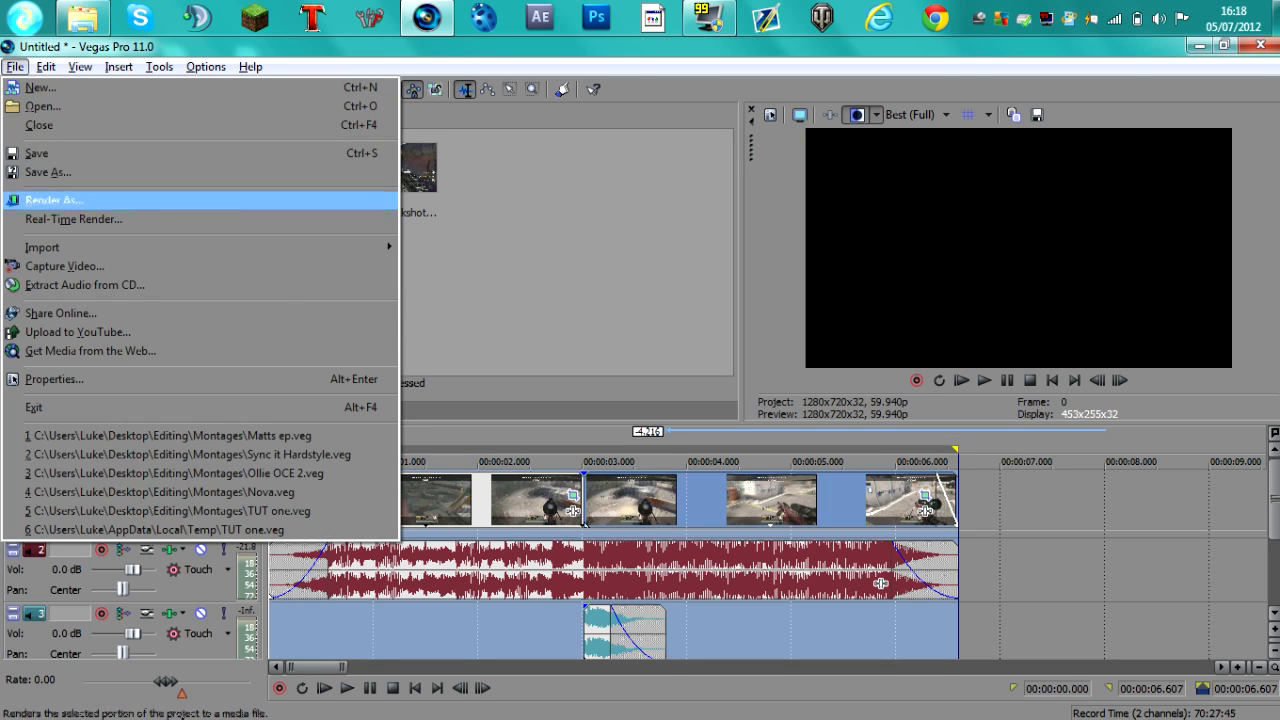
{"action": "left_click", "coordinate": [52, 200]}
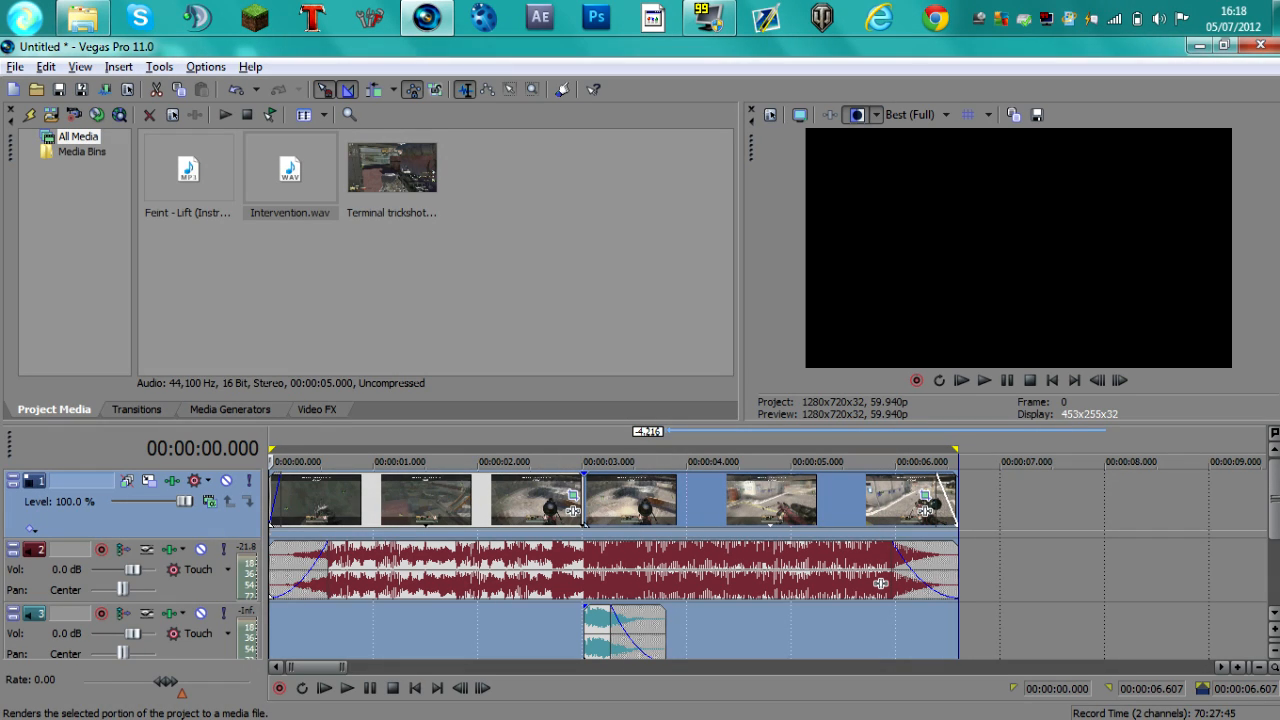